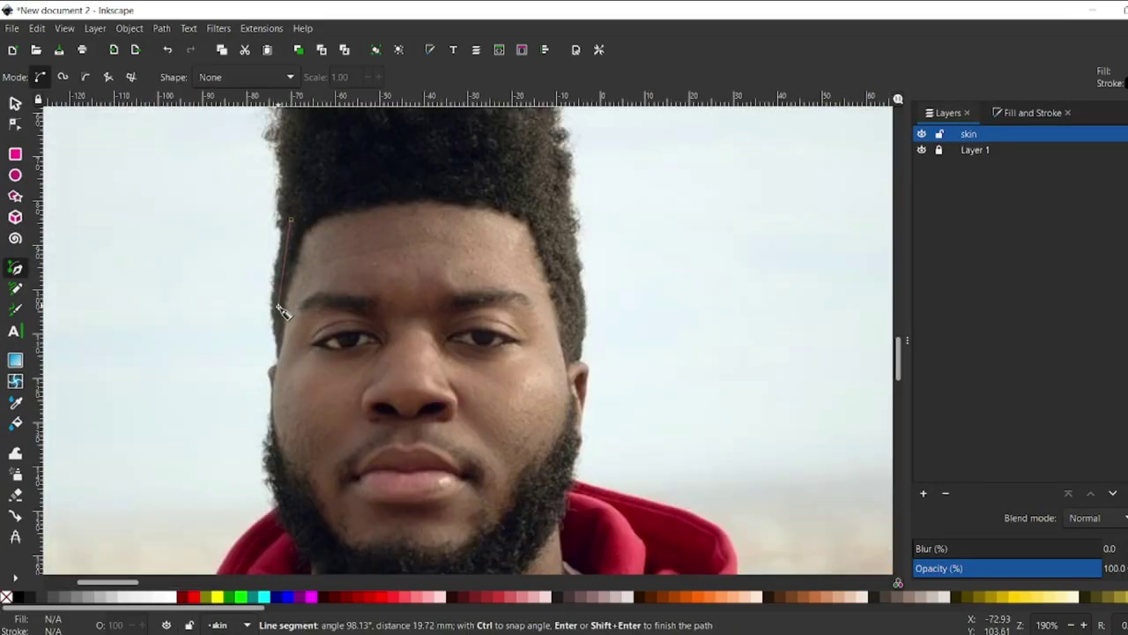
Step: Trace the lower face outline on the skin layer with curved Bezier nodes
left_click_drag(279, 365, 280, 375)
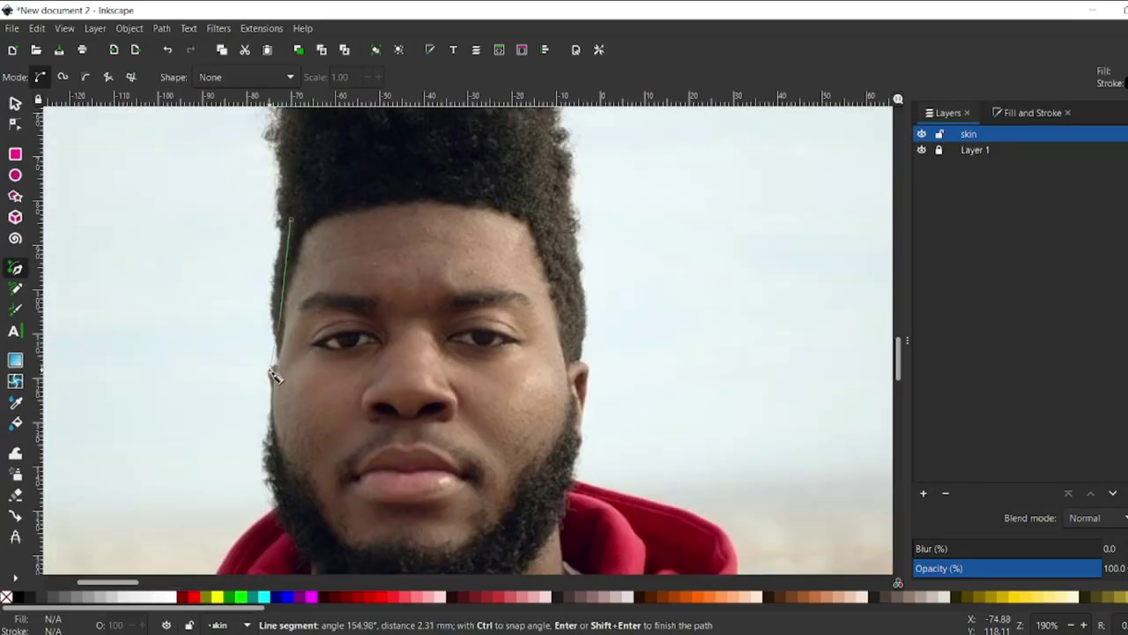
scroll(278, 372, "up", 4)
left_click_drag(282, 433, 284, 452)
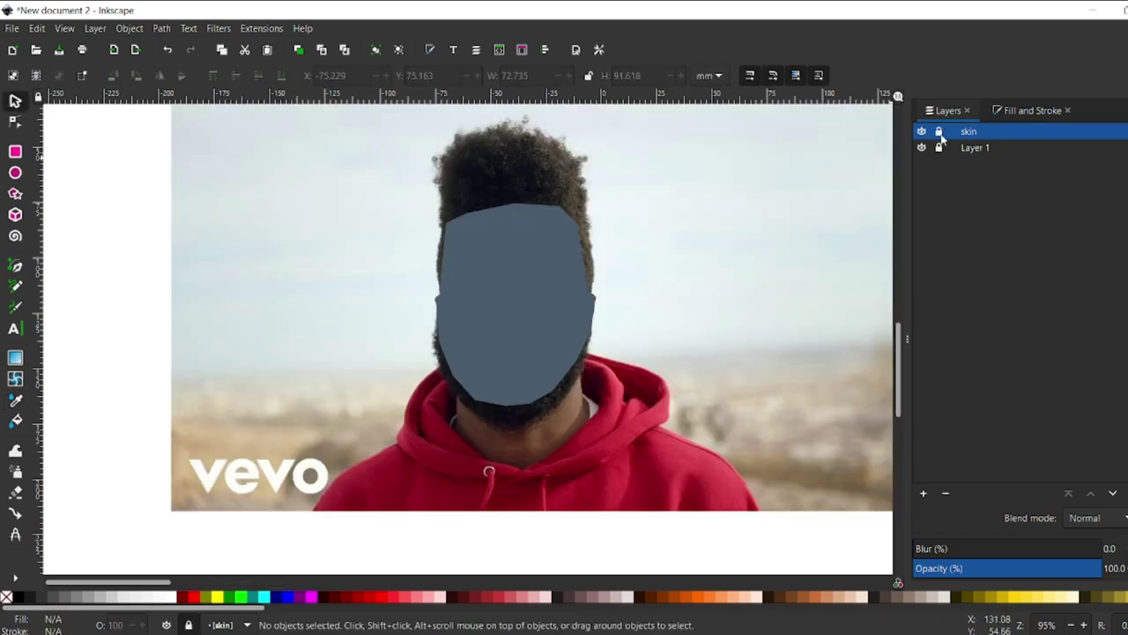
Step: Add a new layer named 'neck' above the photo layer
left_click(974, 148)
key("ctrl+shift+n")
type("neck")
left_click(649, 375)
Step: Hide the skin layer and draw a closed neck shape curving up under the beard
left_click(920, 132)
key("b")
left_click(752, 401)
left_click(718, 489)
left_click(481, 474)
left_click(371, 448)
left_click_drag(467, 321, 471, 324)
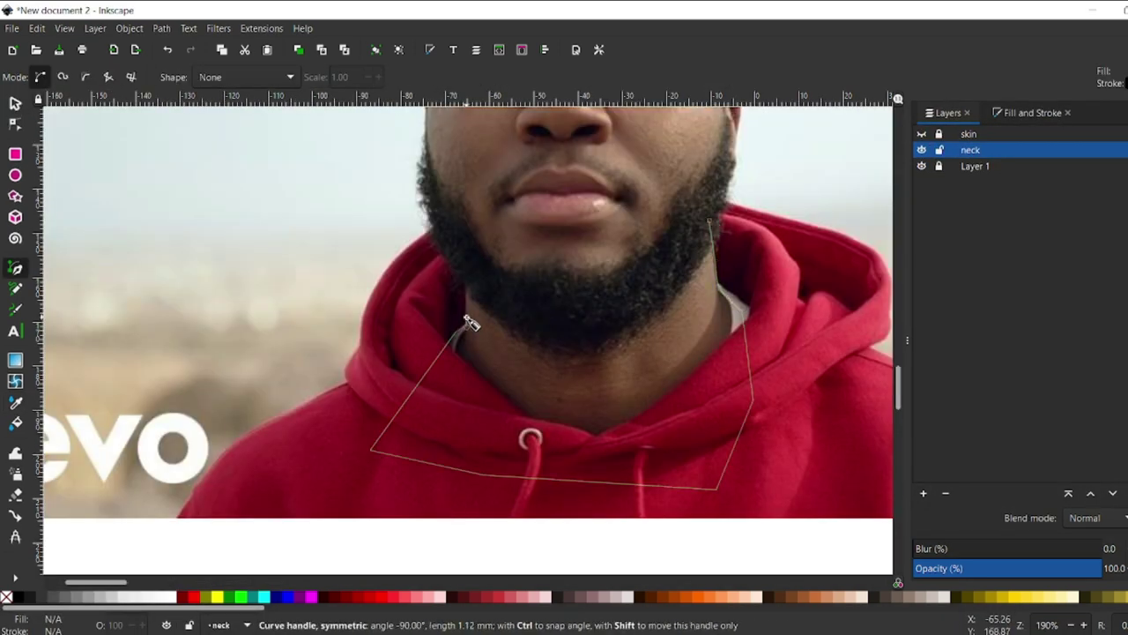
left_click(467, 275)
Step: Fill the neck shape with the grey-blue swatch colour using the Dropper
key("5")
scroll(617, 265, "right", 5)
key("d")
left_click(705, 297)
scroll(617, 264, "left", 5)
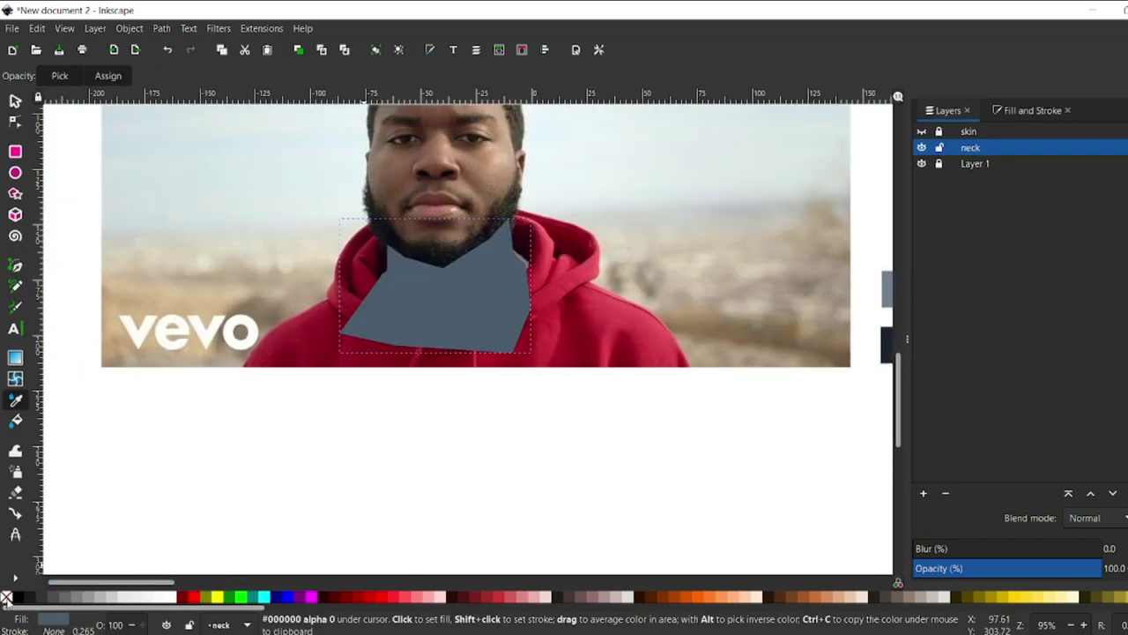
Step: Hide the neck layer and add a new layer named 'hairs' above skin
left_click(921, 147)
scroll(476, 308, "up", 4)
left_click(968, 131)
key("ctrl+shift+n")
type("hairs")
key("Return")
Step: Start the hair outline near the ear and follow the hair's outer edge
left_click(14, 266)
scroll(522, 300, "up", 6)
left_click(506, 399)
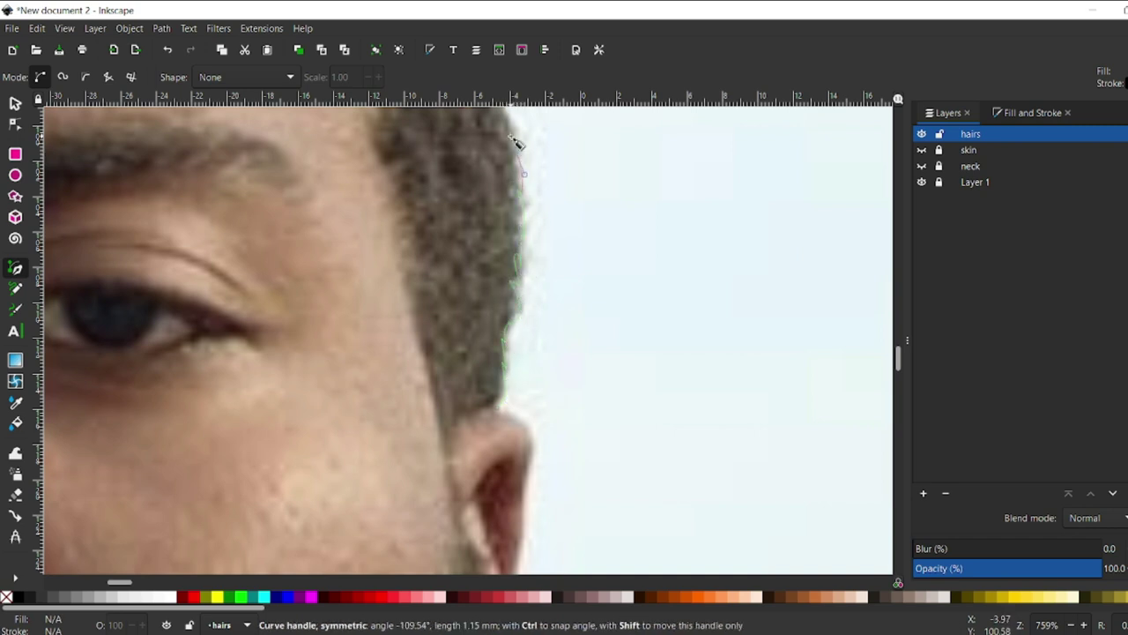
scroll(517, 144, "up", 6)
left_click_drag(487, 260, 489, 262)
scroll(529, 352, "up", 6)
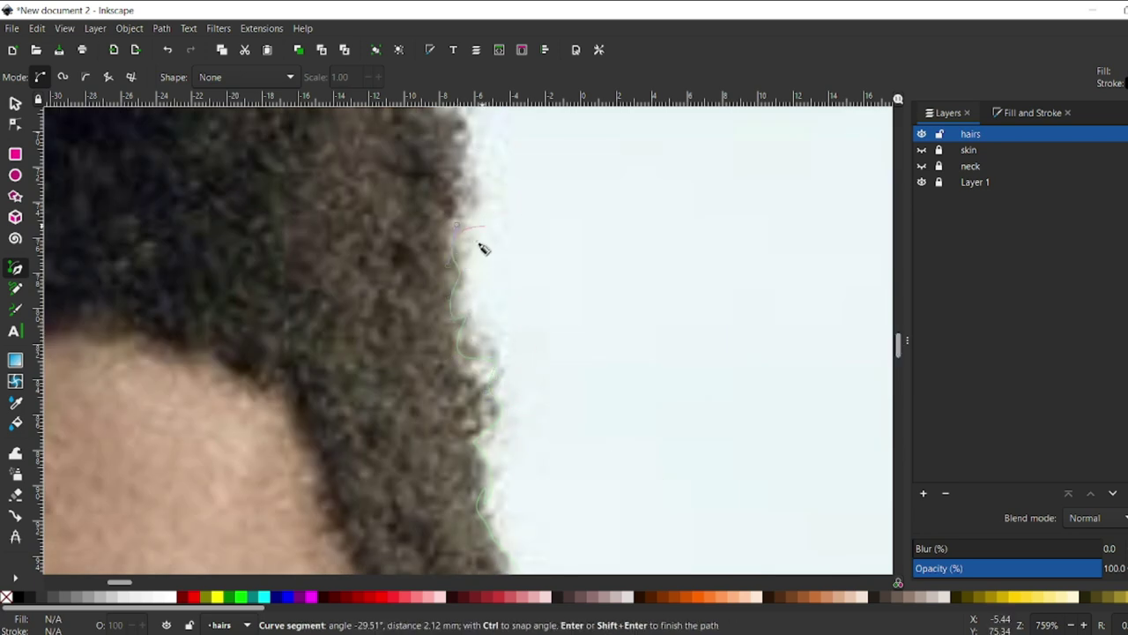
scroll(483, 249, "up", 6)
left_click_drag(468, 415, 427, 261)
scroll(625, 259, "up", 3)
scroll(537, 231, "up", 3)
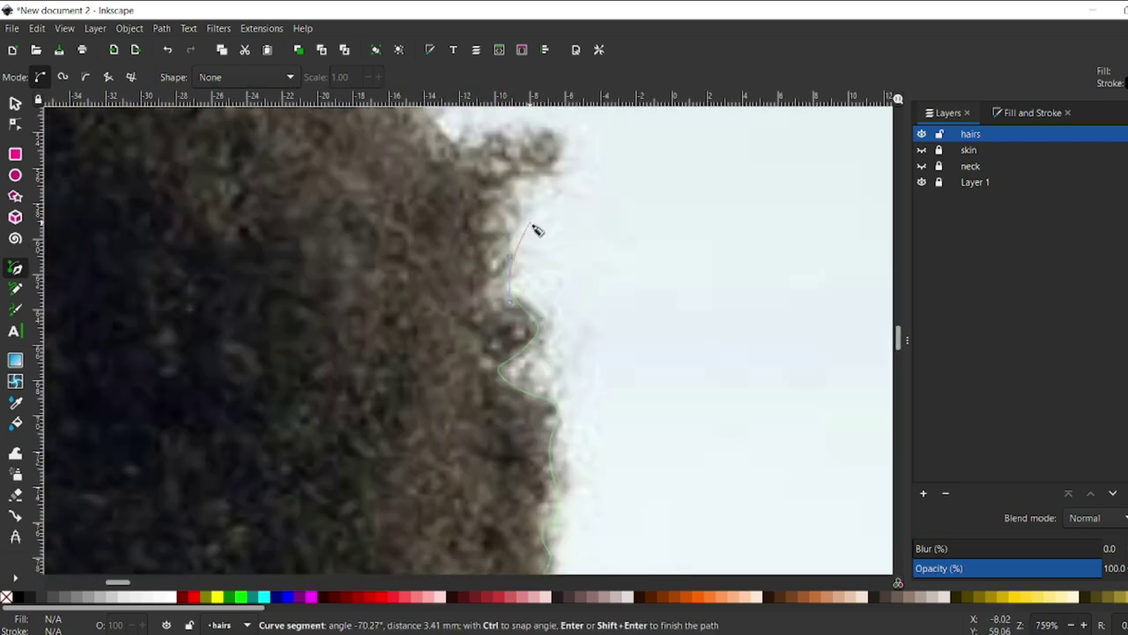
scroll(460, 144, "up", 5)
left_click(406, 335)
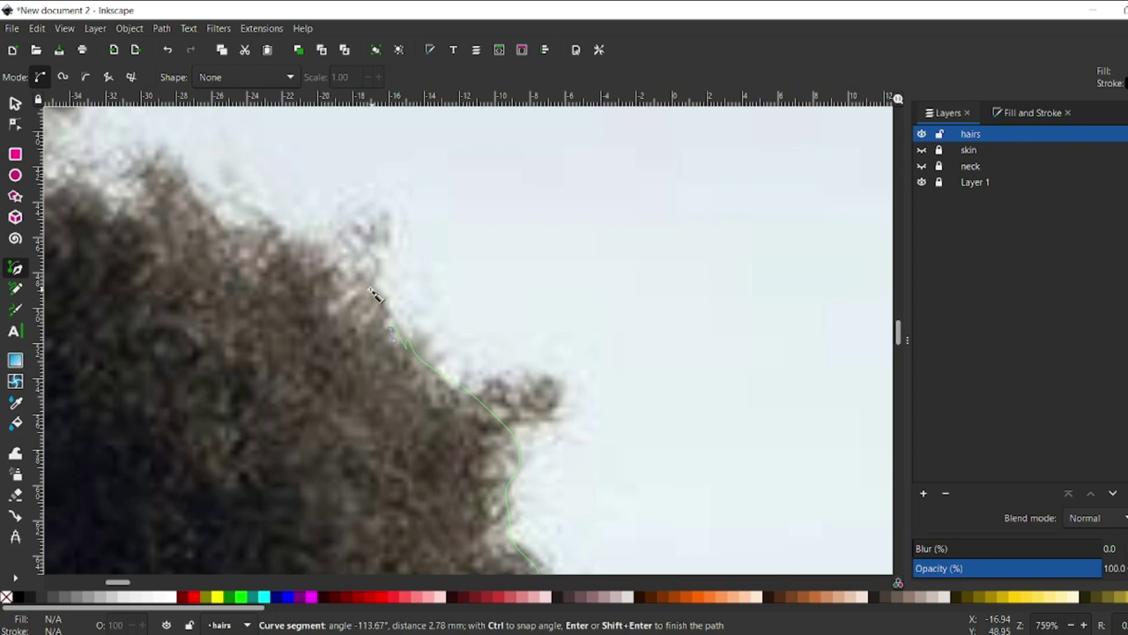
Step: Extend the hair outline up the side and across the top of the head
scroll(471, 211, "left", 10)
left_click(696, 199)
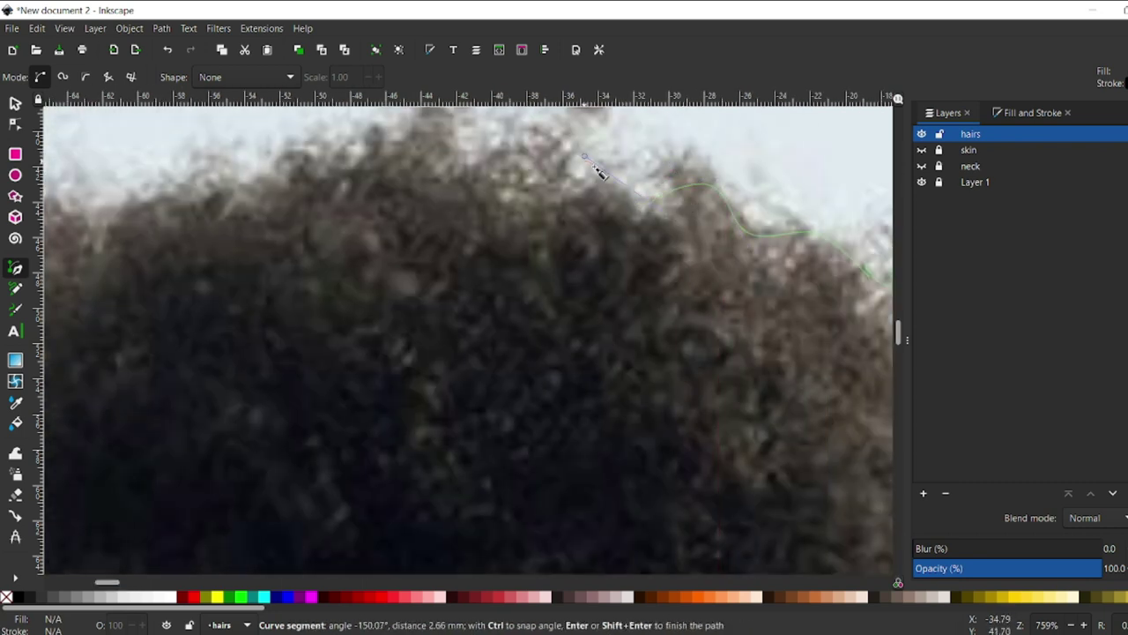
scroll(511, 171, "down", 5)
scroll(499, 114, "up", 5)
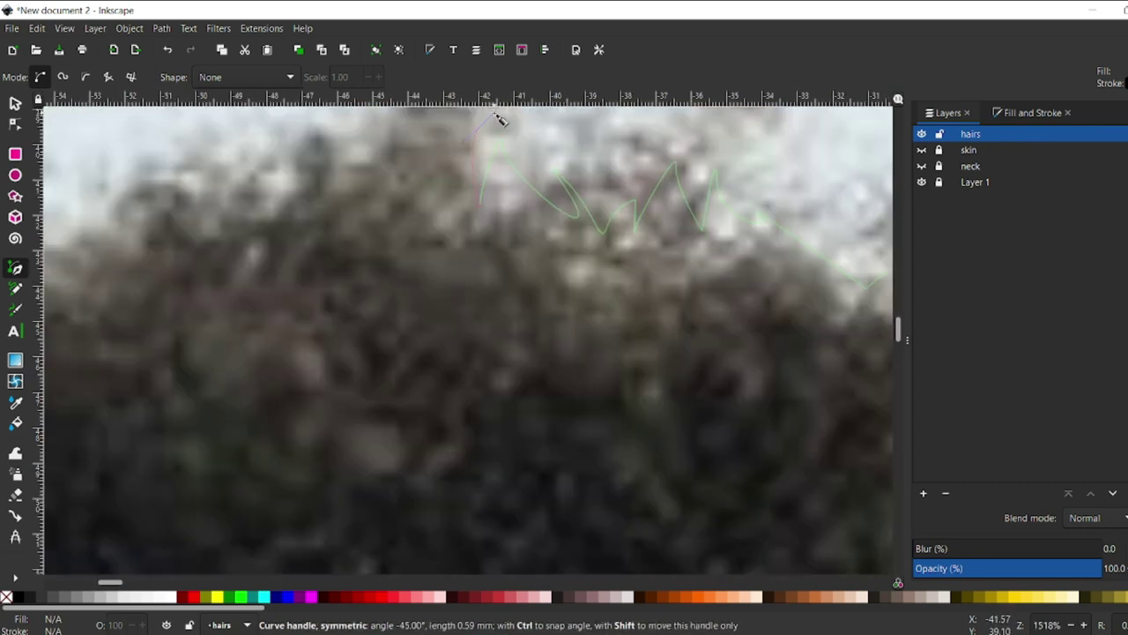
left_click_drag(425, 174, 404, 150)
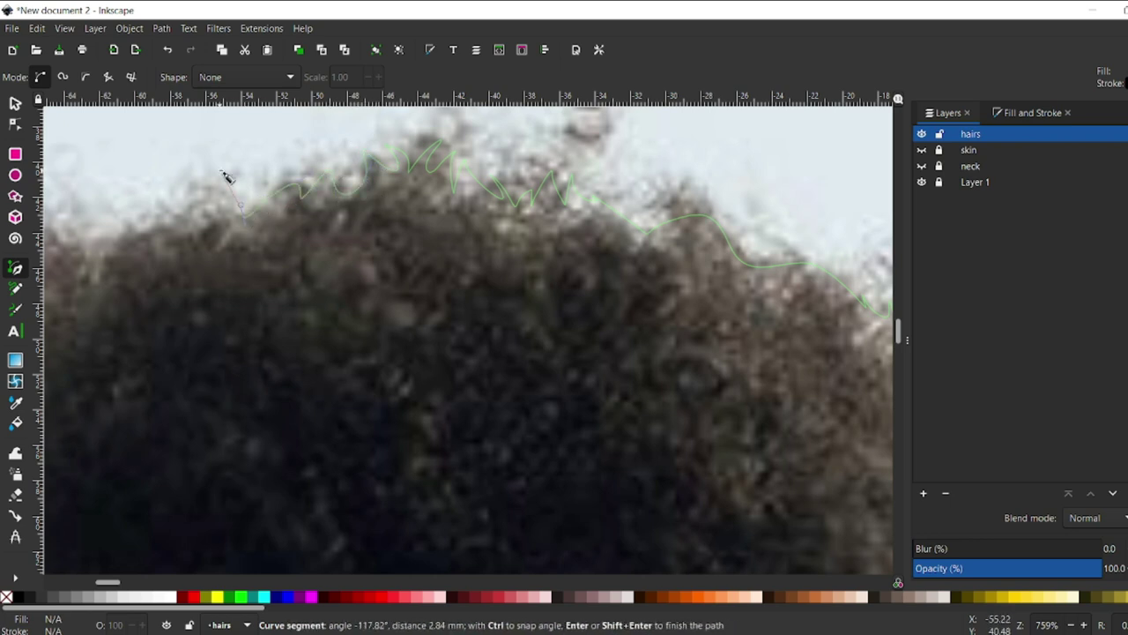
left_click(158, 224)
scroll(176, 227, "down", 3)
scroll(595, 267, "up", 2)
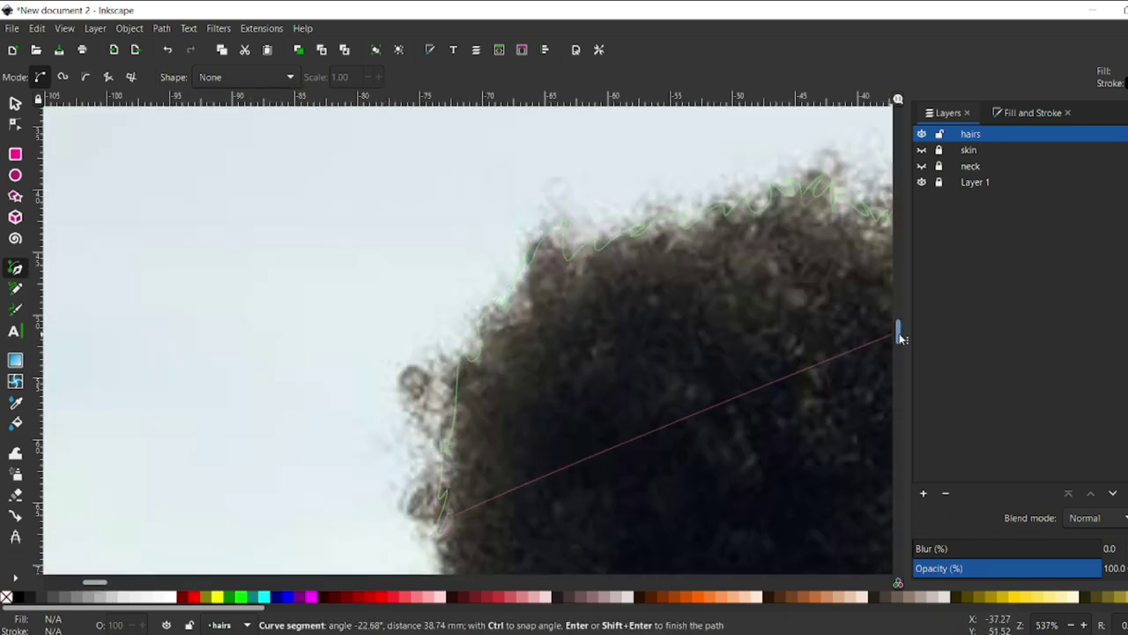
scroll(454, 207, "down", 8)
left_click_drag(447, 199, 454, 207)
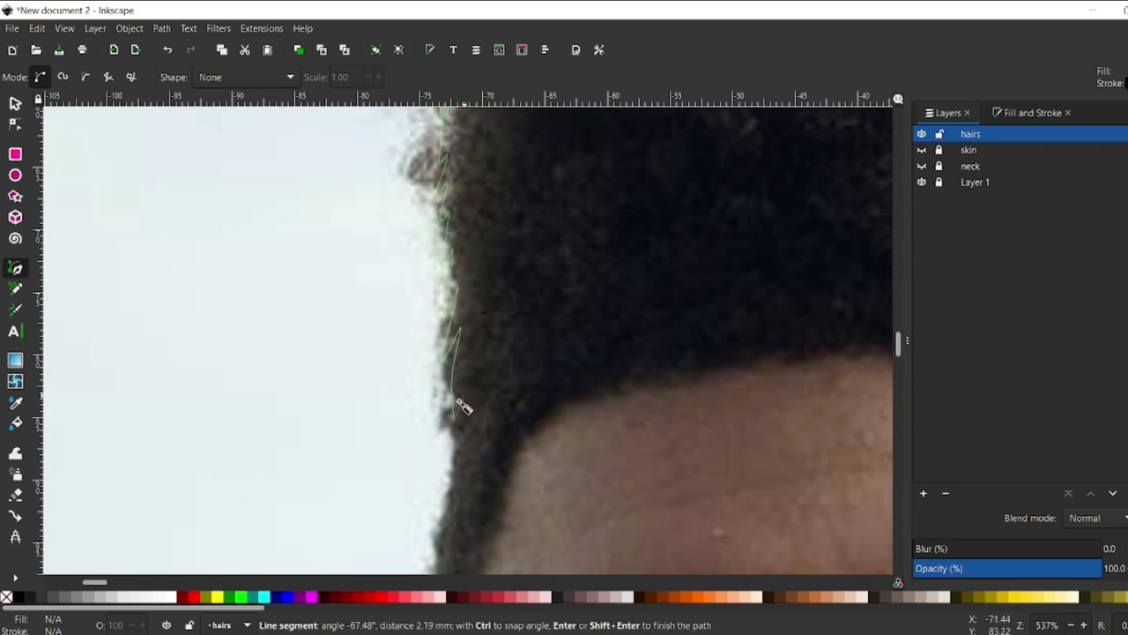
scroll(898, 359, "down", 7)
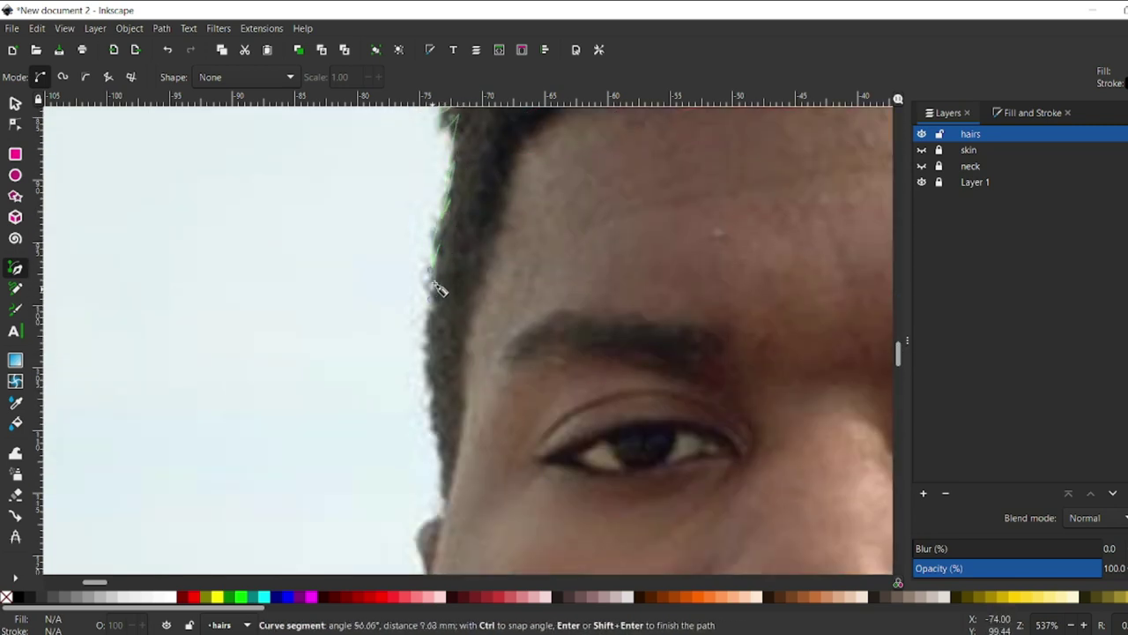
Step: Trace the left hair edge and the hairline across the forehead
left_click_drag(465, 392, 485, 244)
scroll(486, 244, "down", 3)
scroll(554, 391, "up", 3)
left_click_drag(555, 379, 581, 382)
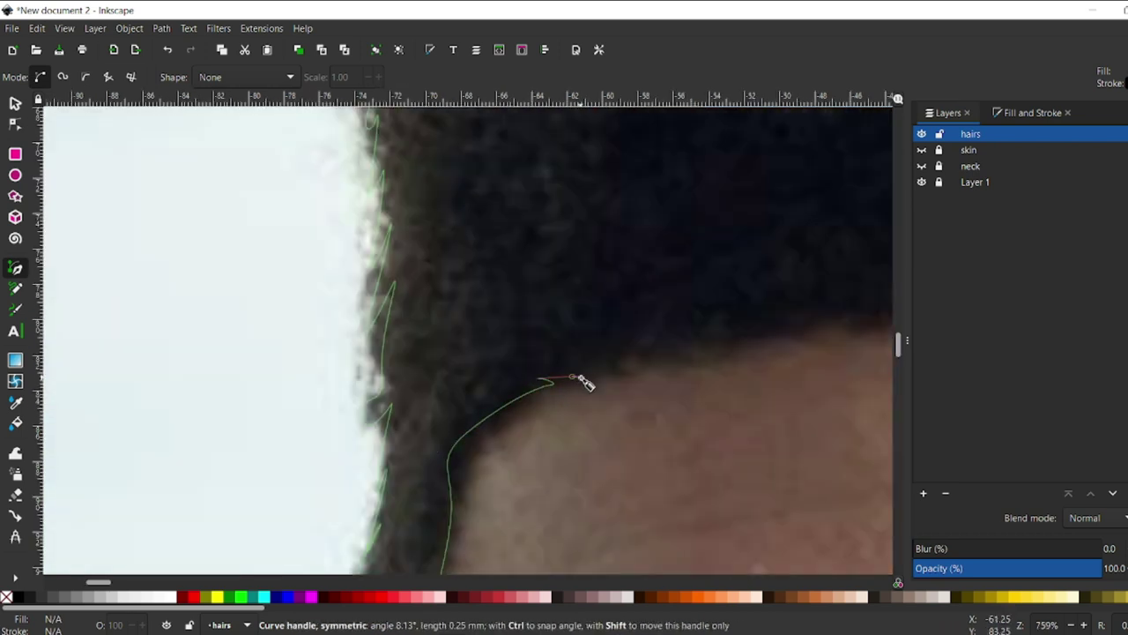
scroll(768, 327, "right", 6)
left_click_drag(437, 311, 470, 315)
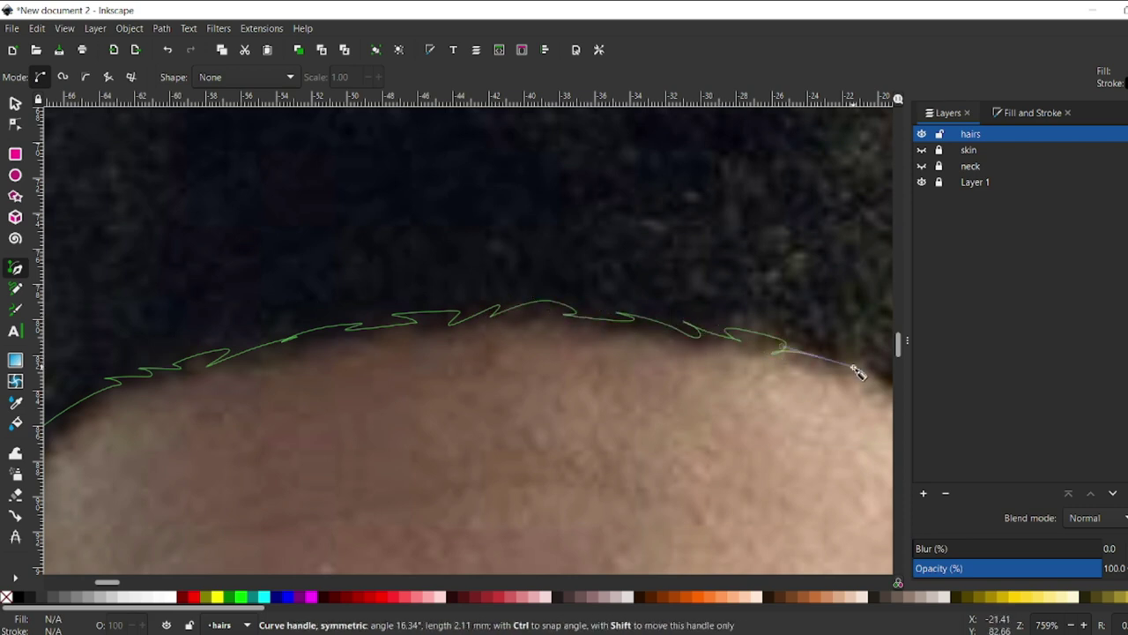
left_click_drag(857, 372, 856, 372)
scroll(546, 374, "down", 1)
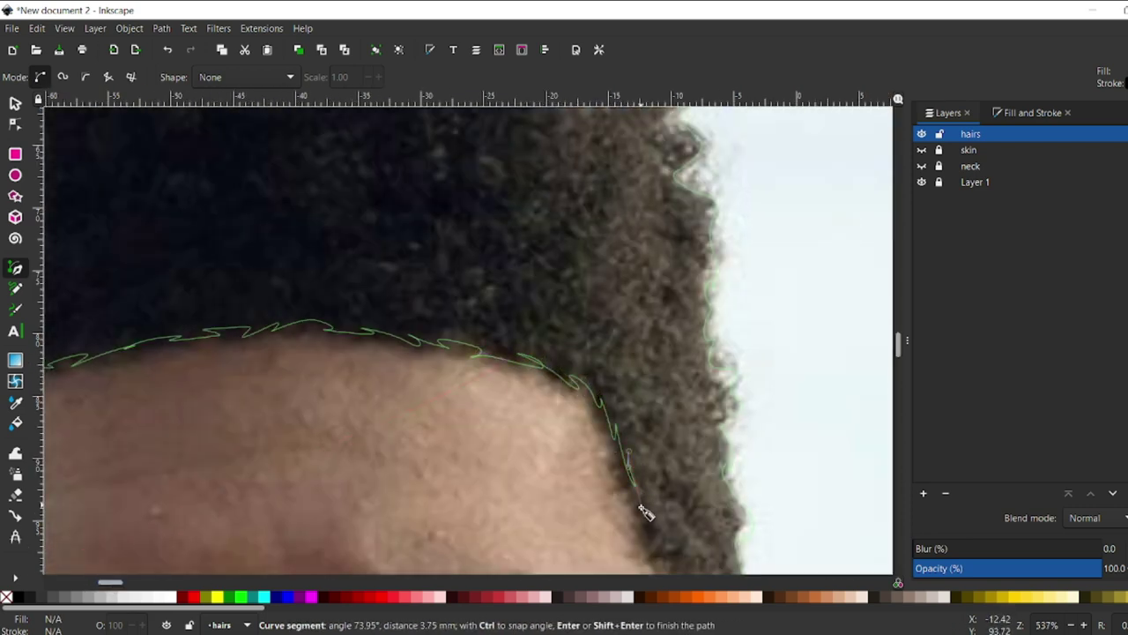
scroll(646, 513, "down", 5)
left_click_drag(654, 237, 674, 320)
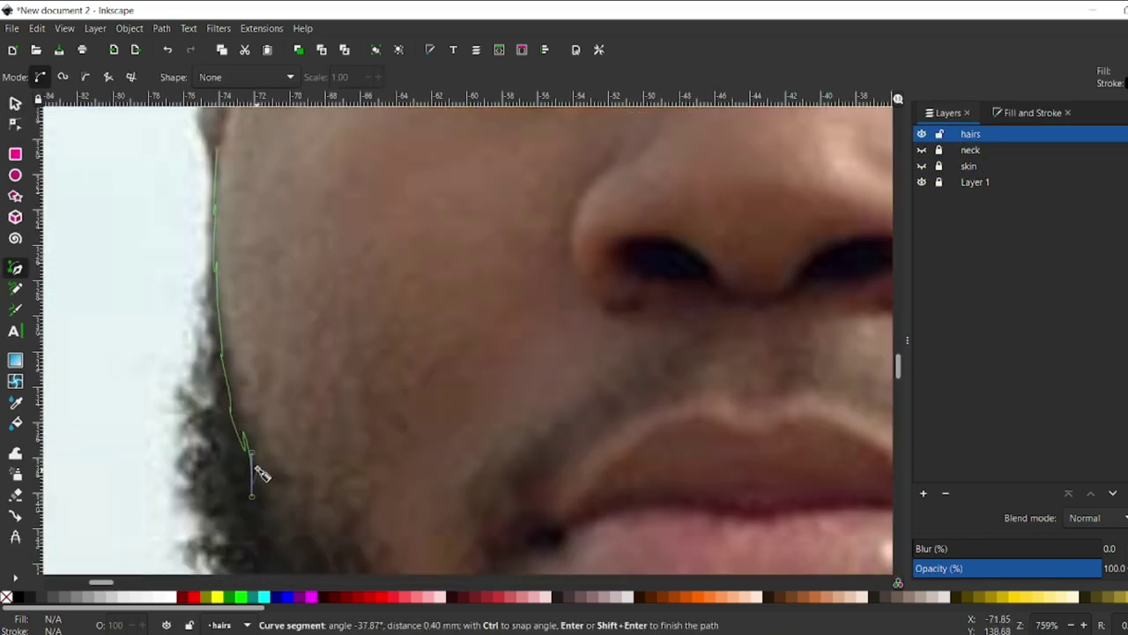
Step: Add zigzag nodes along the beard's inner edge under the lower lip
scroll(262, 474, "down", 5)
left_click_drag(325, 398, 328, 401)
left_click(390, 443)
scroll(414, 299, "down", 5)
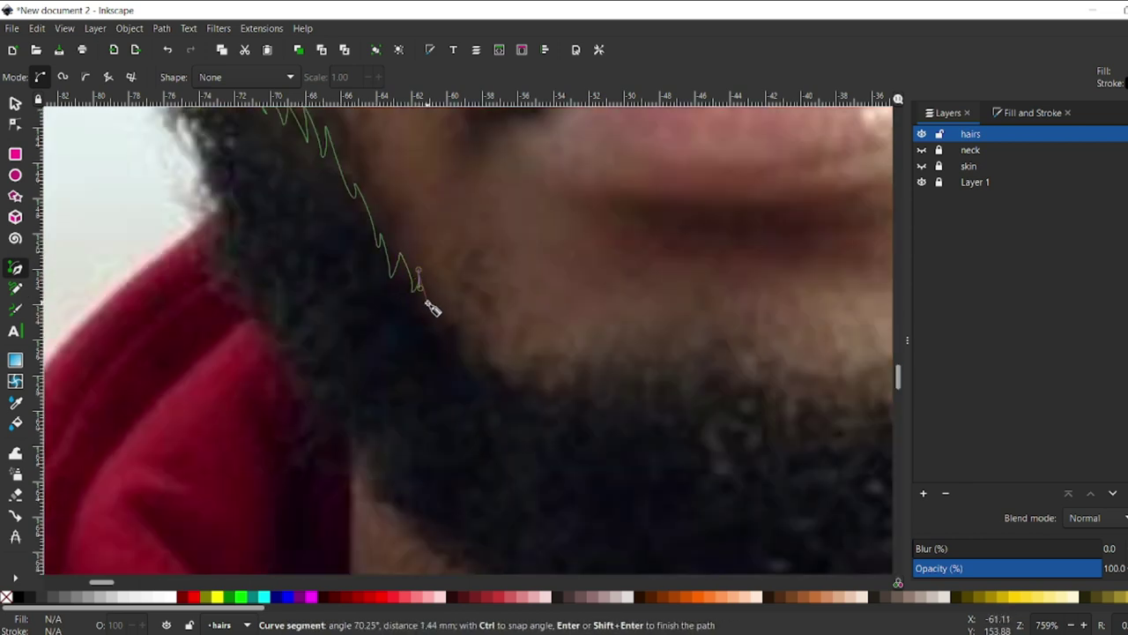
left_click(461, 355)
left_click(500, 371)
left_click(551, 391)
left_click(568, 376)
left_click(575, 387)
left_click(740, 330)
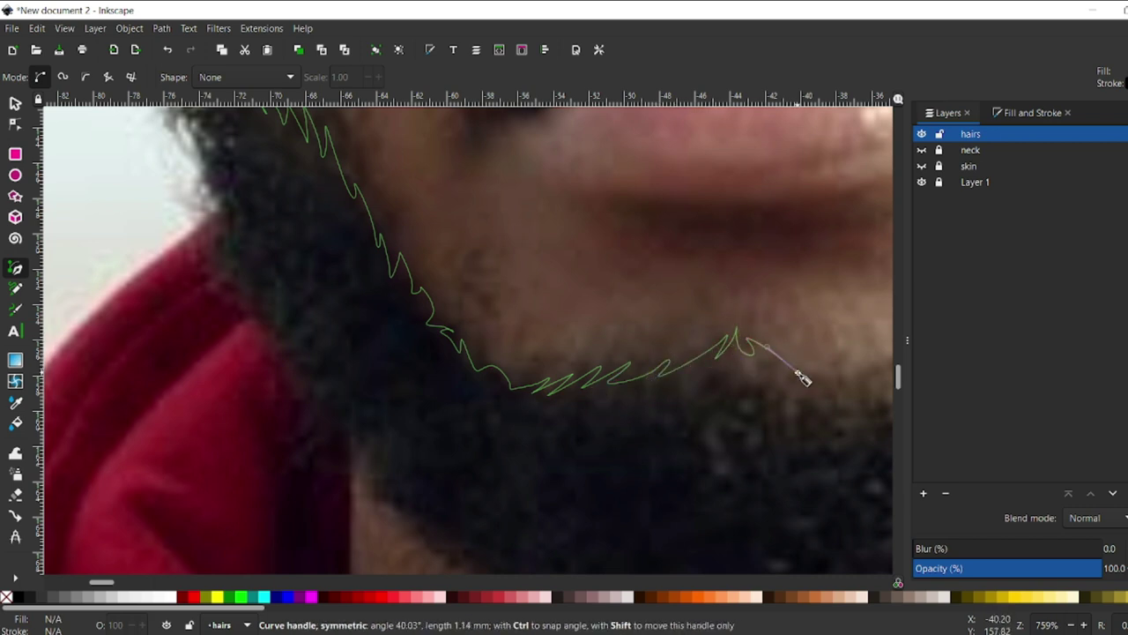
left_click_drag(768, 346, 801, 373)
Step: Continue the jagged beard edge up the right jaw and finish the path
scroll(529, 365, "right", 15)
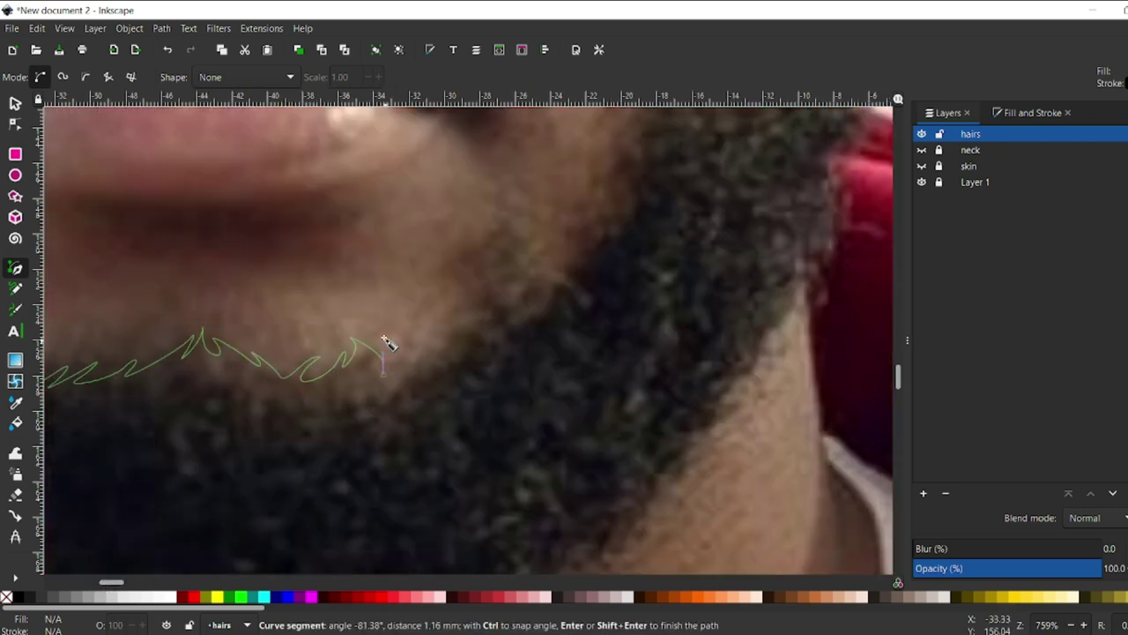
left_click(461, 336)
left_click(495, 311)
left_click(529, 286)
left_click(572, 243)
left_click(601, 204)
scroll(608, 227, "down", 2)
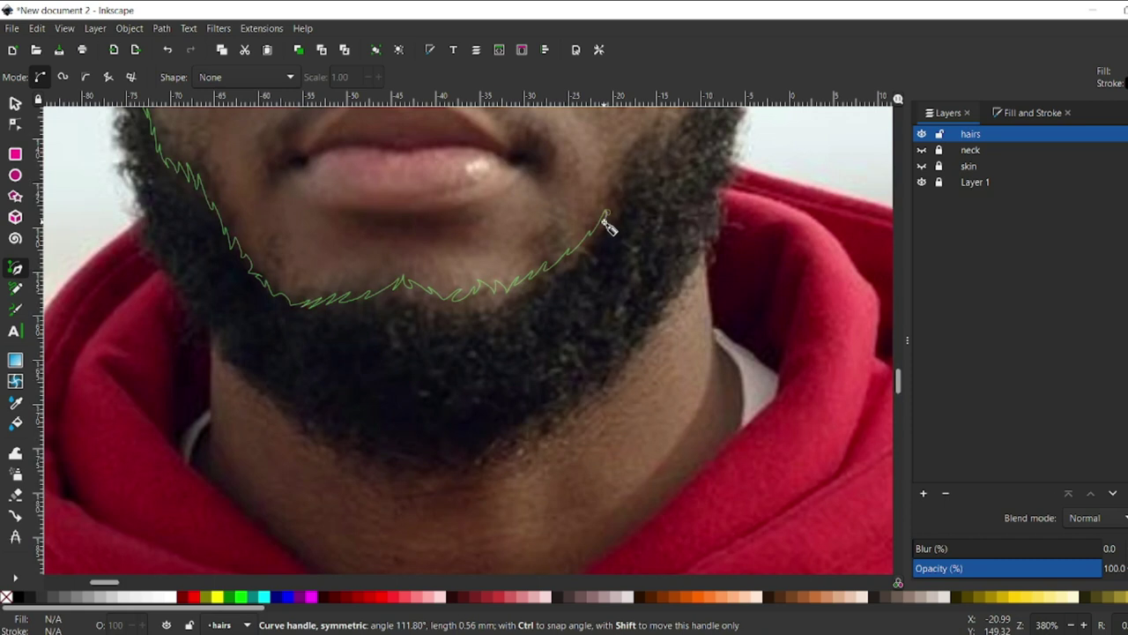
scroll(898, 388, "up", 2)
scroll(898, 370, "up", 1)
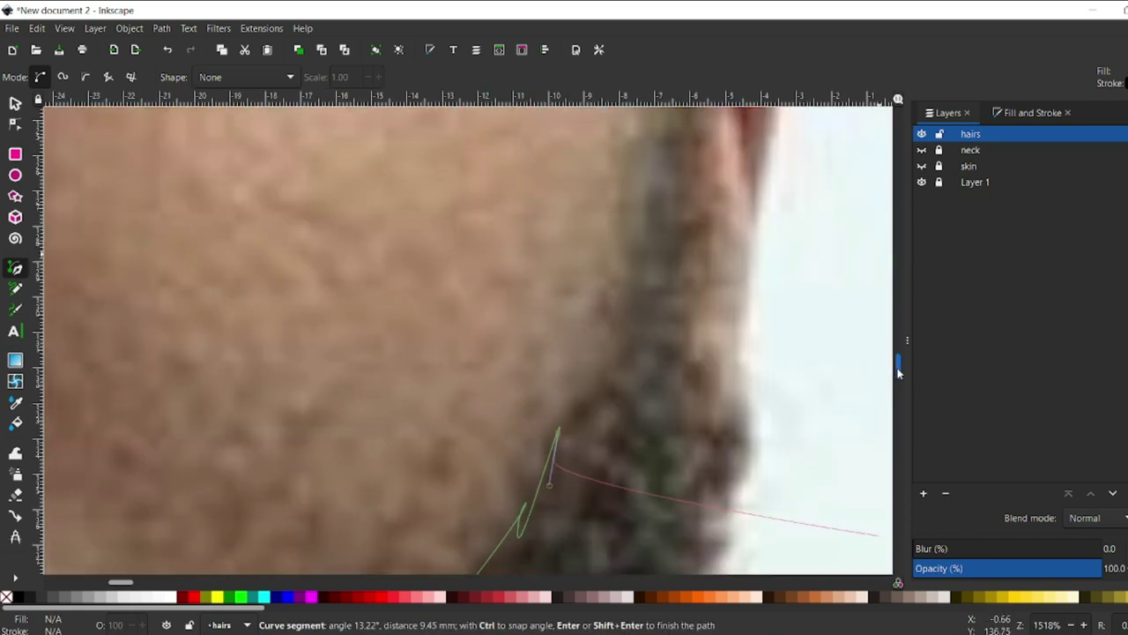
scroll(898, 376, "down", 3)
scroll(898, 376, "up", 3)
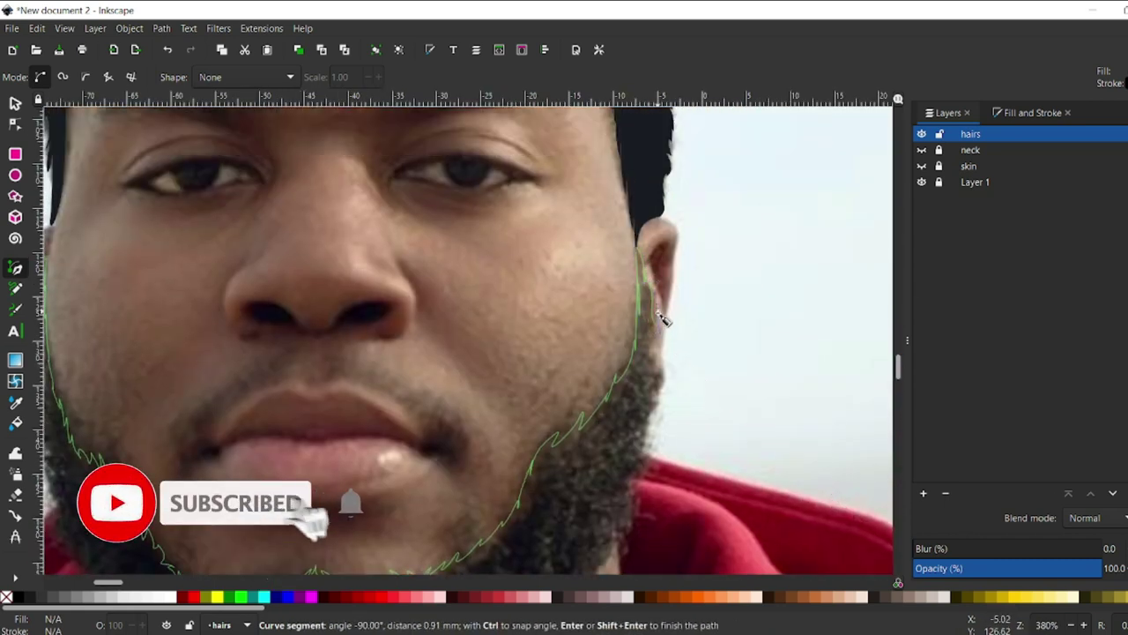
left_click(648, 455)
key("Return")
Step: Resume the outline and trace down the lower beard edge under the chin
scroll(648, 455, "down", 6)
left_click(637, 190)
left_click_drag(598, 280, 578, 307)
left_click_drag(529, 357, 491, 403)
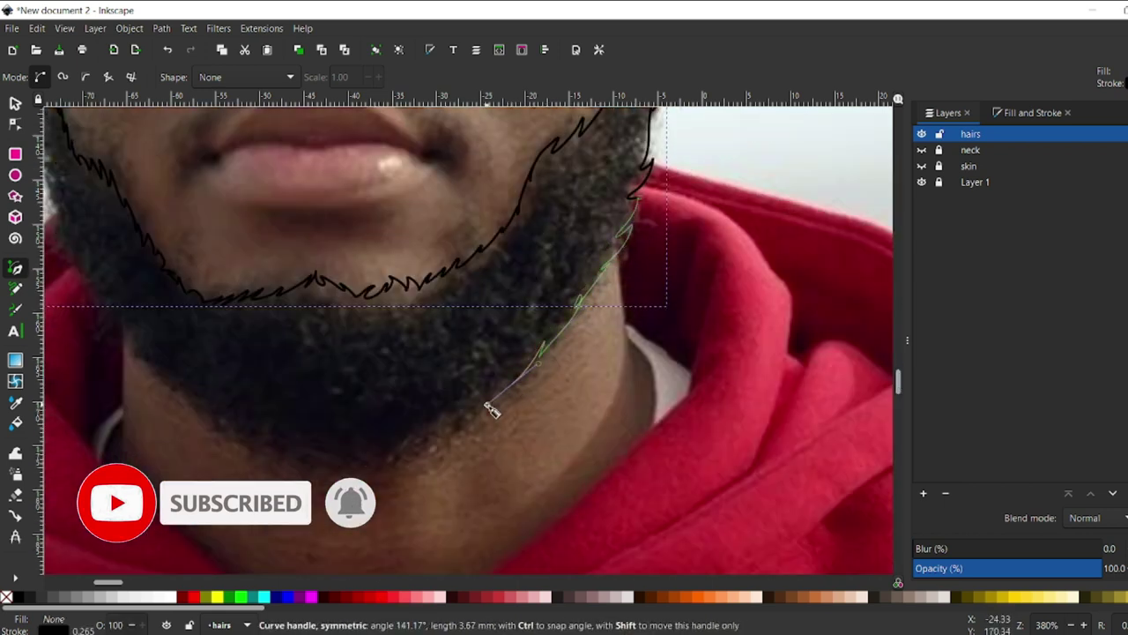
left_click(379, 462)
left_click(319, 446)
left_click_drag(267, 442, 192, 401)
Step: Run the outline up the left beard edge and close the beard shape
left_click(121, 339)
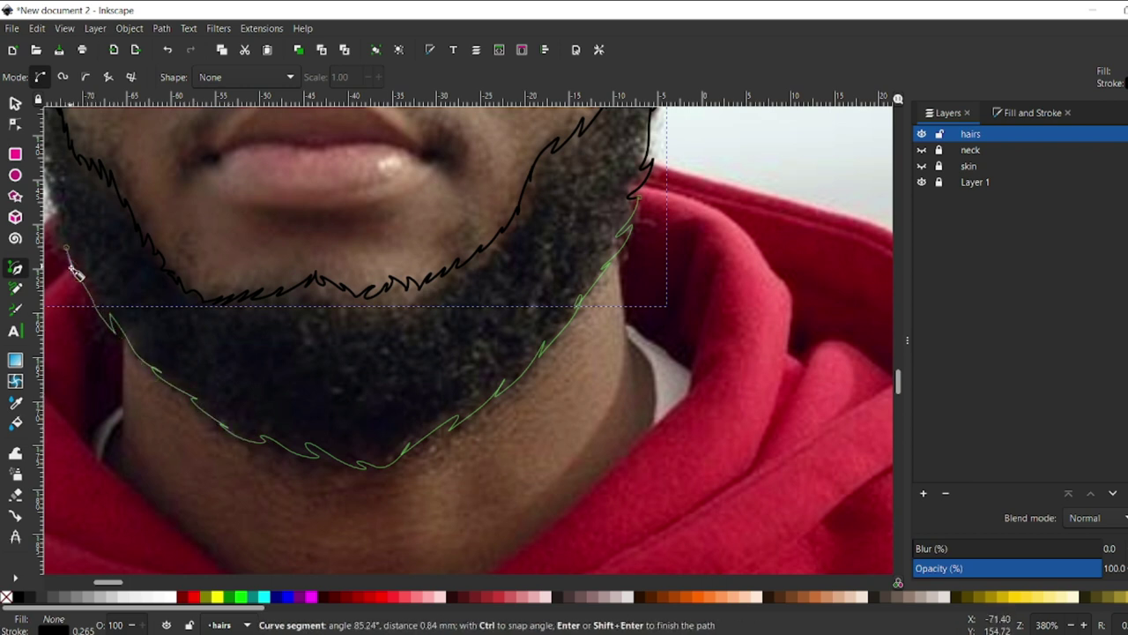
scroll(76, 273, "left", 3)
scroll(171, 227, "down", 2)
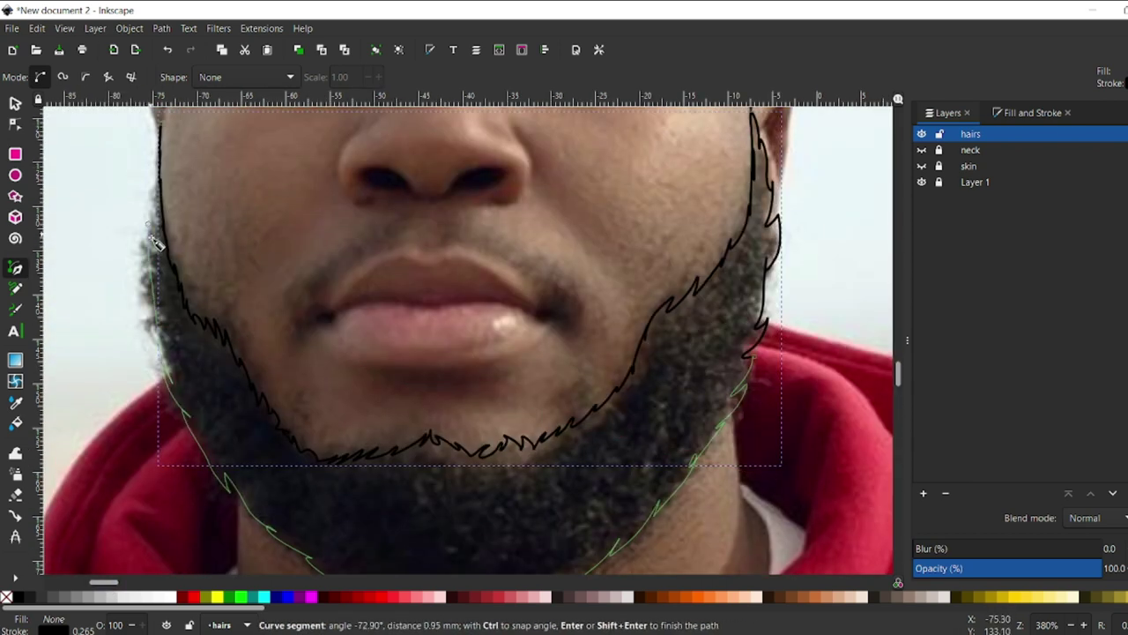
left_click(277, 415)
key("d")
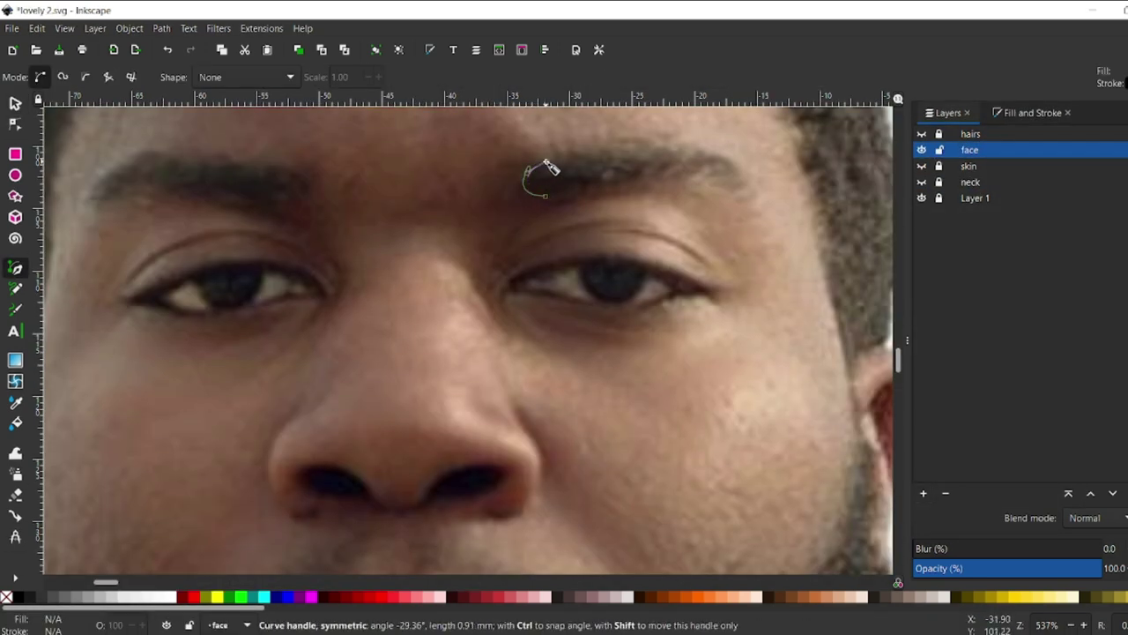
Step: Close the first eyebrow outline and fill it with the dark swatch colour
scroll(550, 167, "up", 2, "ctrl")
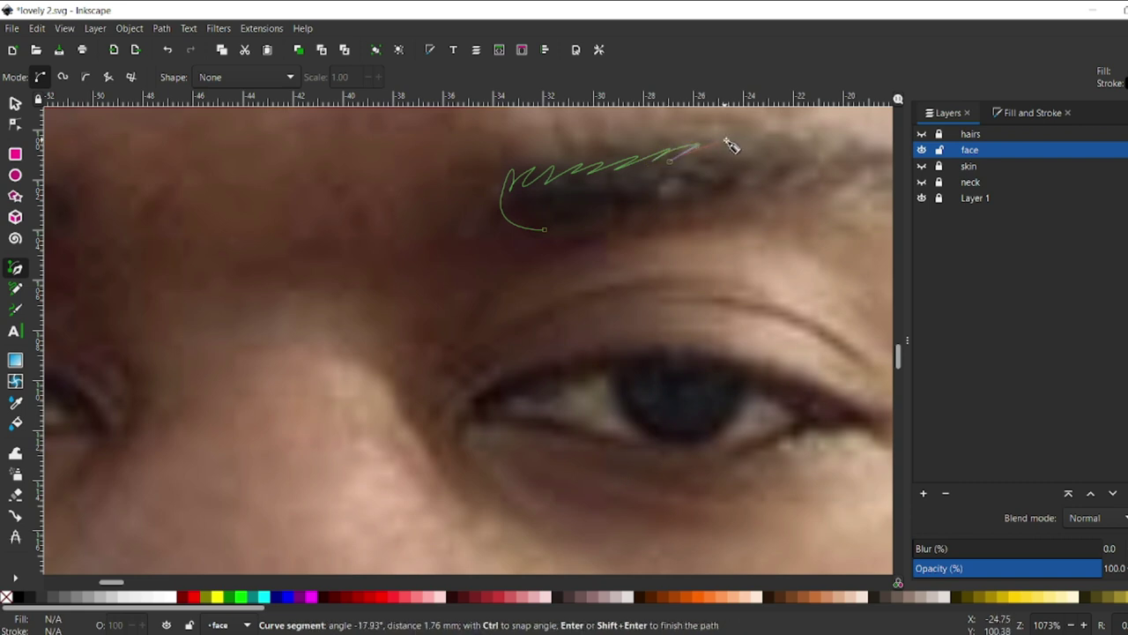
scroll(529, 150, "right", 10)
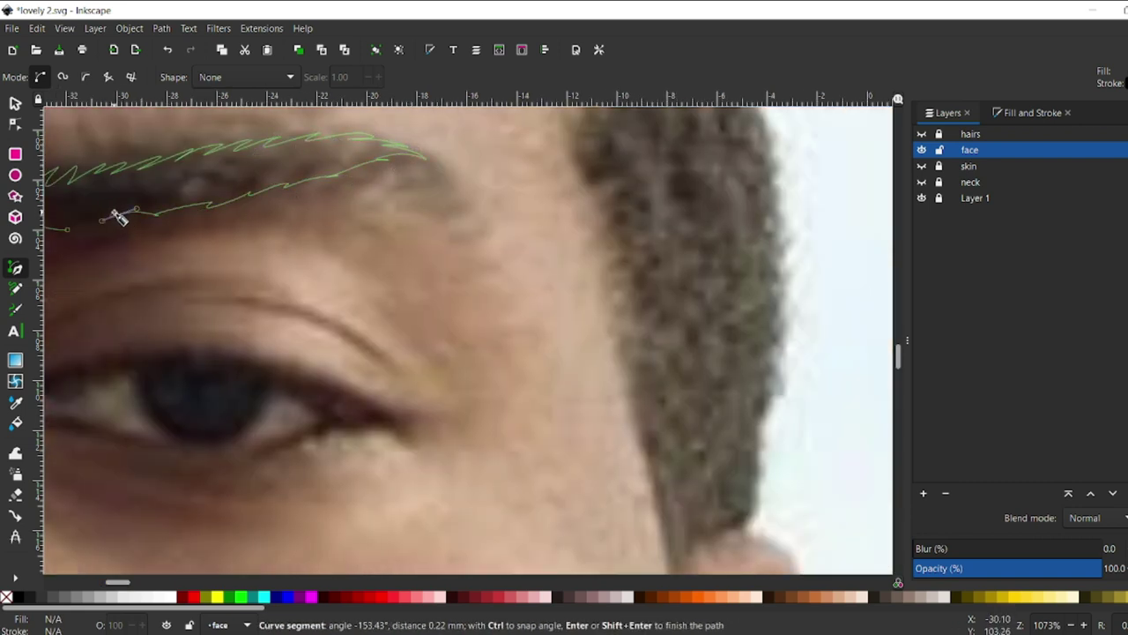
key("Return")
scroll(119, 218, "down", 5, "ctrl")
scroll(352, 264, "down", 3, "ctrl")
left_click(15, 402)
left_click(642, 511)
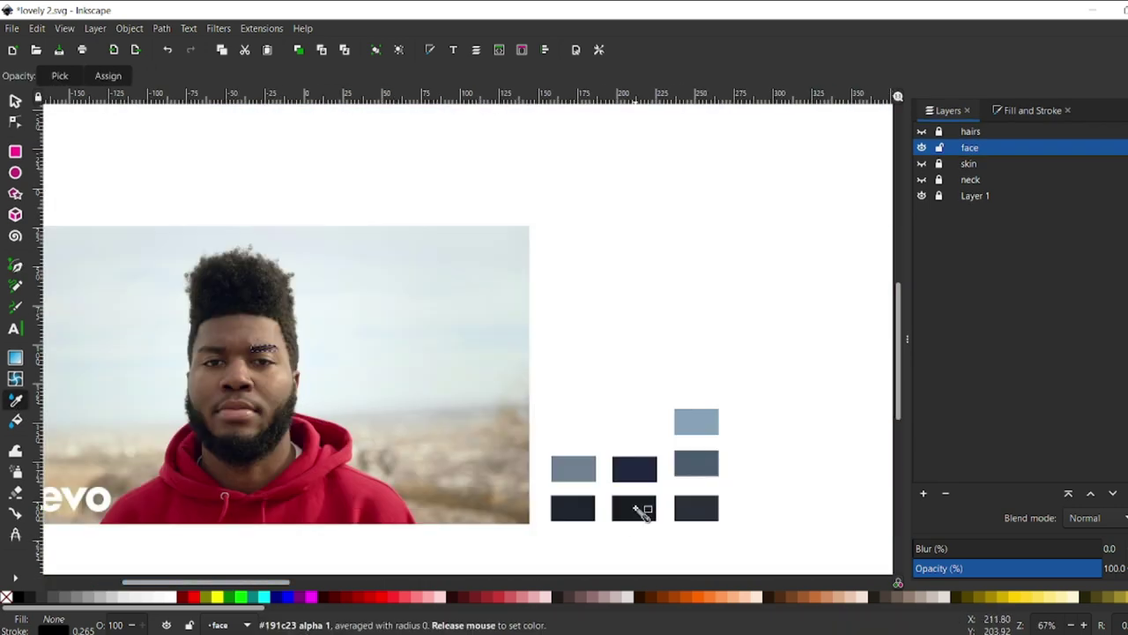
Step: Trace the second eyebrow as a closed shape and fill it dark
scroll(264, 353, "up", 4, "ctrl")
key("b")
scroll(290, 365, "up", 2, "ctrl")
left_click(278, 361)
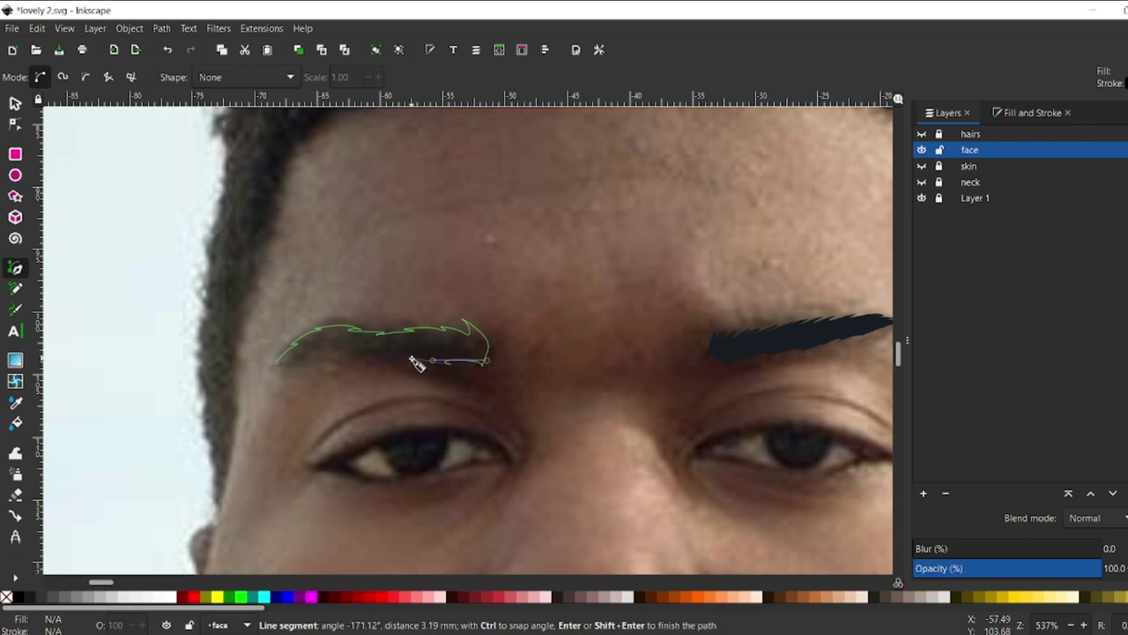
left_click(280, 361)
key("d")
left_click(758, 340)
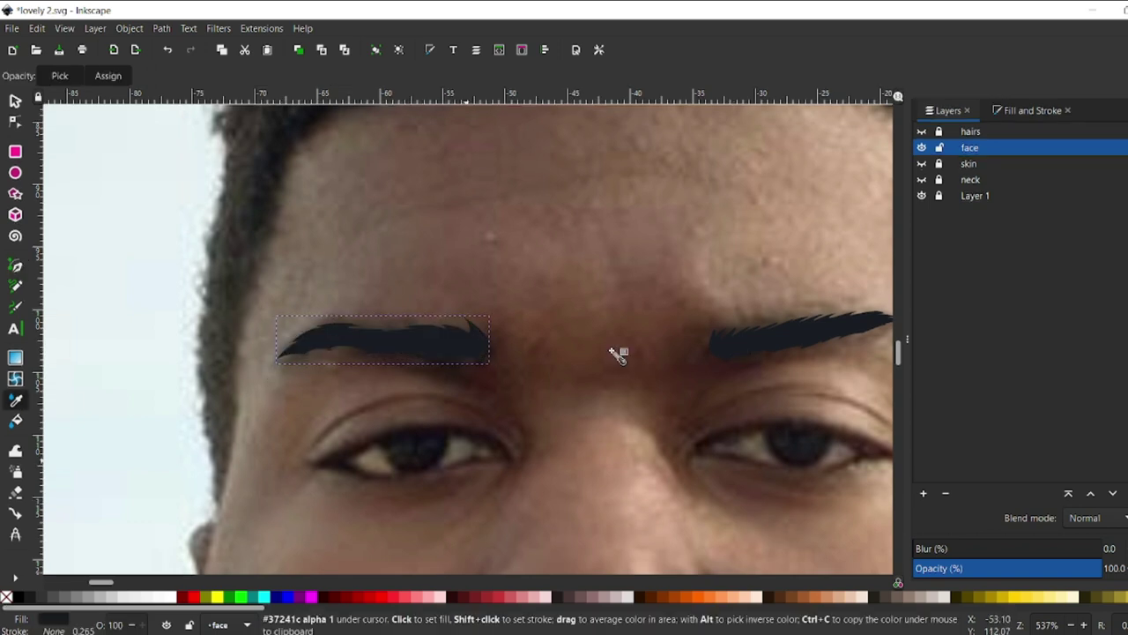
scroll(619, 353, "down", 2, "ctrl")
Step: Hide the skin layer and begin tracing the nose outline with a curved segment
key("s")
left_click(921, 163)
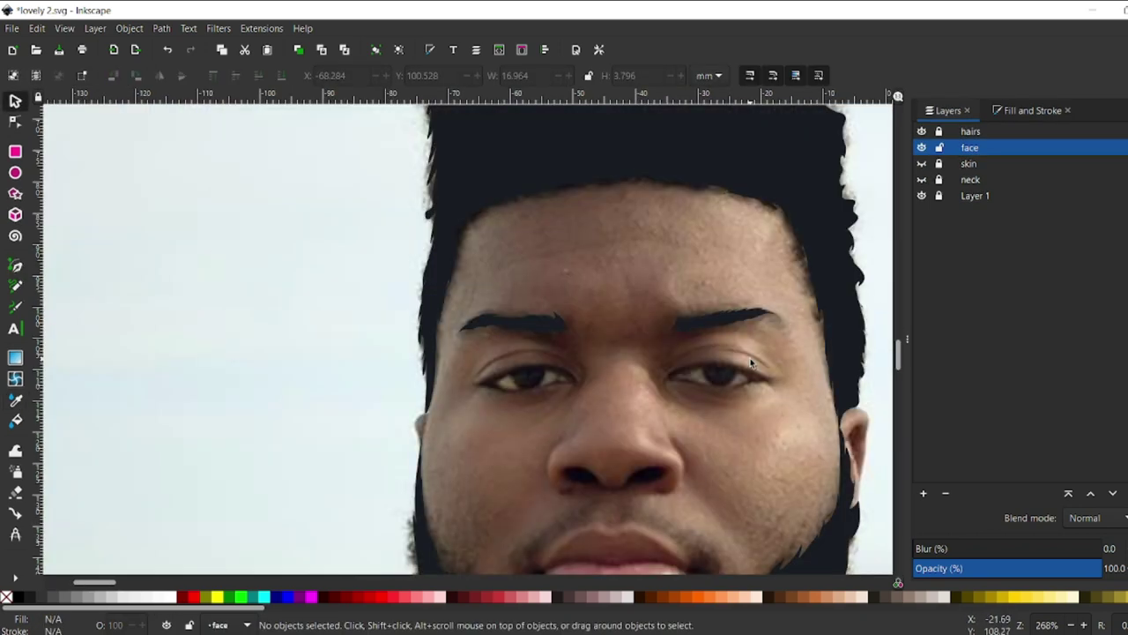
key("b")
scroll(573, 490, "up", 4, "ctrl")
left_click(546, 267)
left_click_drag(476, 449, 502, 489)
Step: Continue the nose outline along the bottom and up the right side, finishing the path
left_click(650, 484)
left_click(806, 487)
scroll(793, 485, "right", 10)
left_click(529, 505)
left_click(576, 310)
left_click(498, 498)
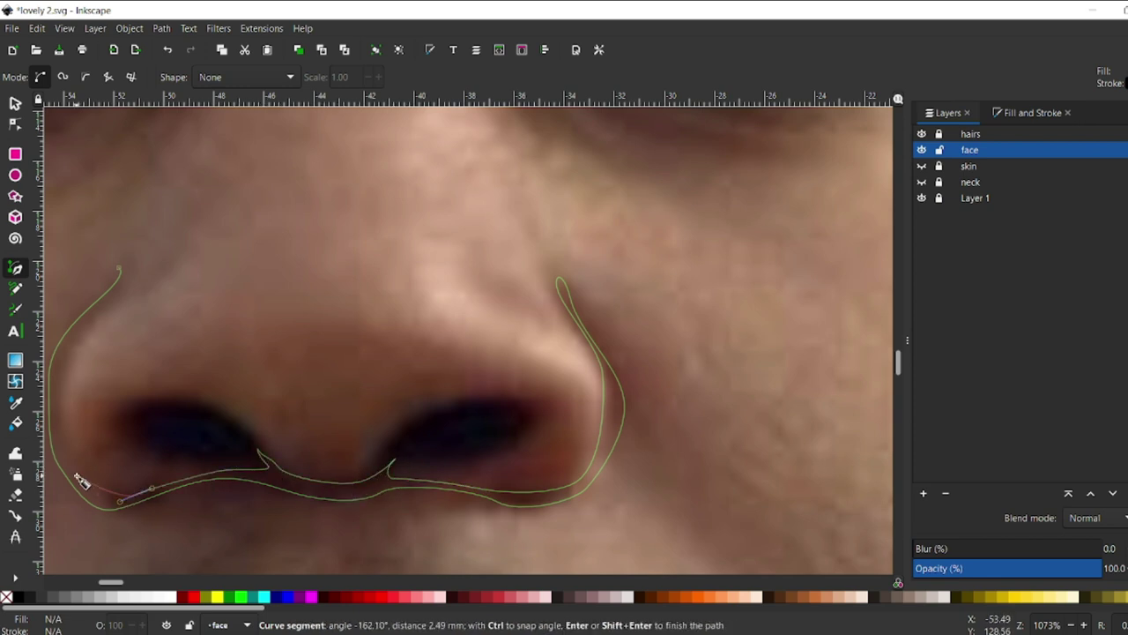
key("Return")
key("5")
key("s")
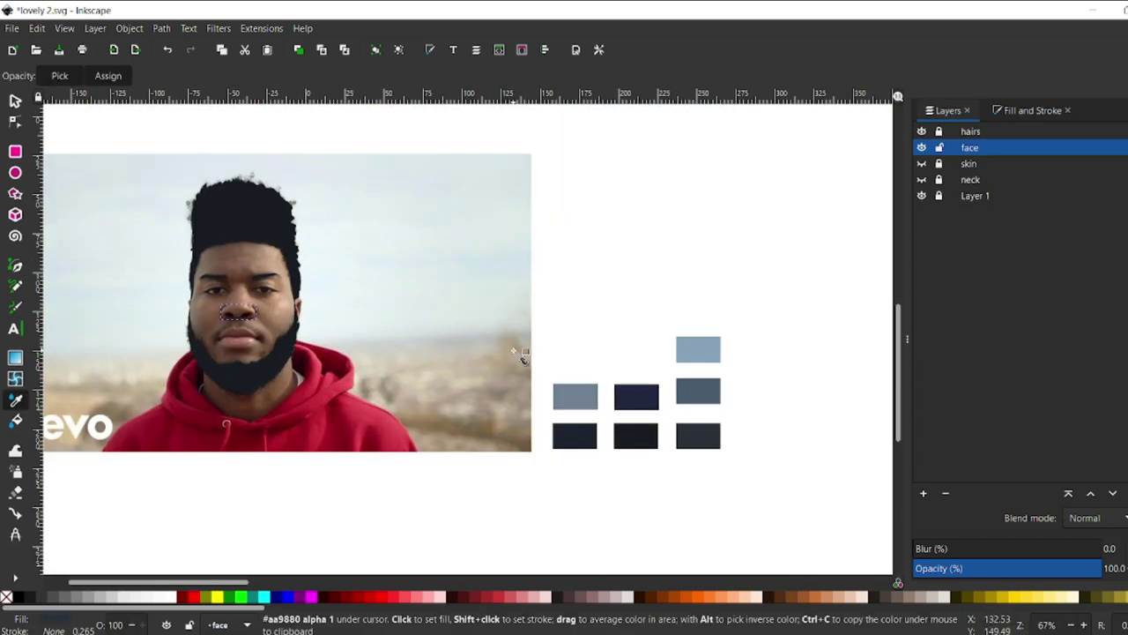
scroll(202, 284, "up", 5, "ctrl")
Step: Draw both nostril shapes and fill them with dark colour
left_click(921, 164)
key("b")
scroll(388, 471, "up", 3, "ctrl")
left_click(389, 472)
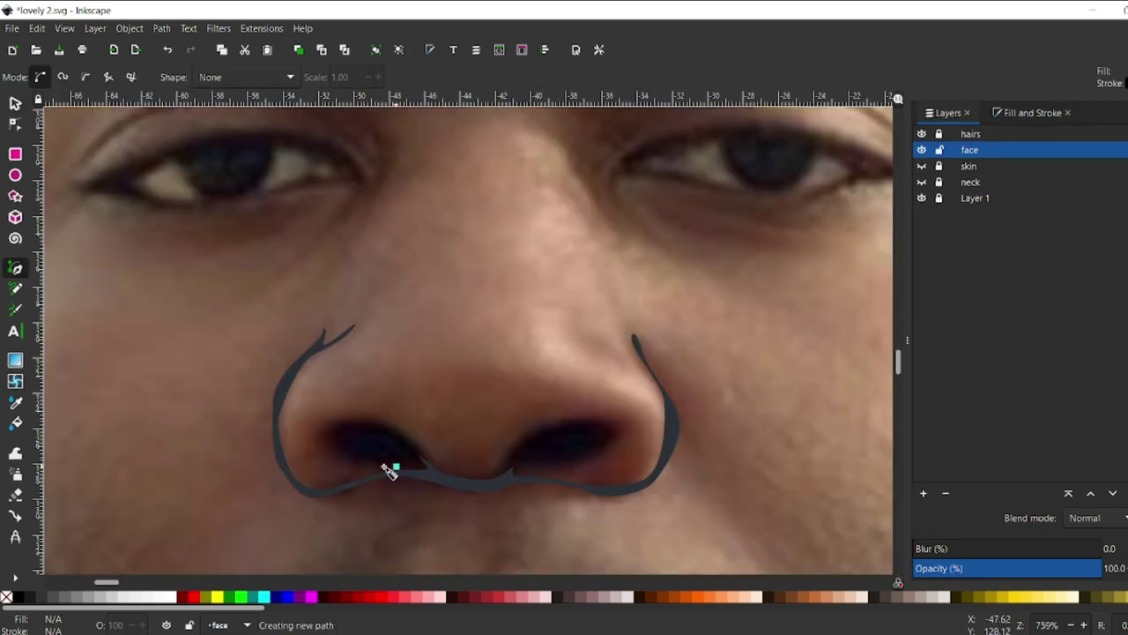
left_click_drag(414, 441, 401, 465)
scroll(97, 428, "down", 2, "ctrl")
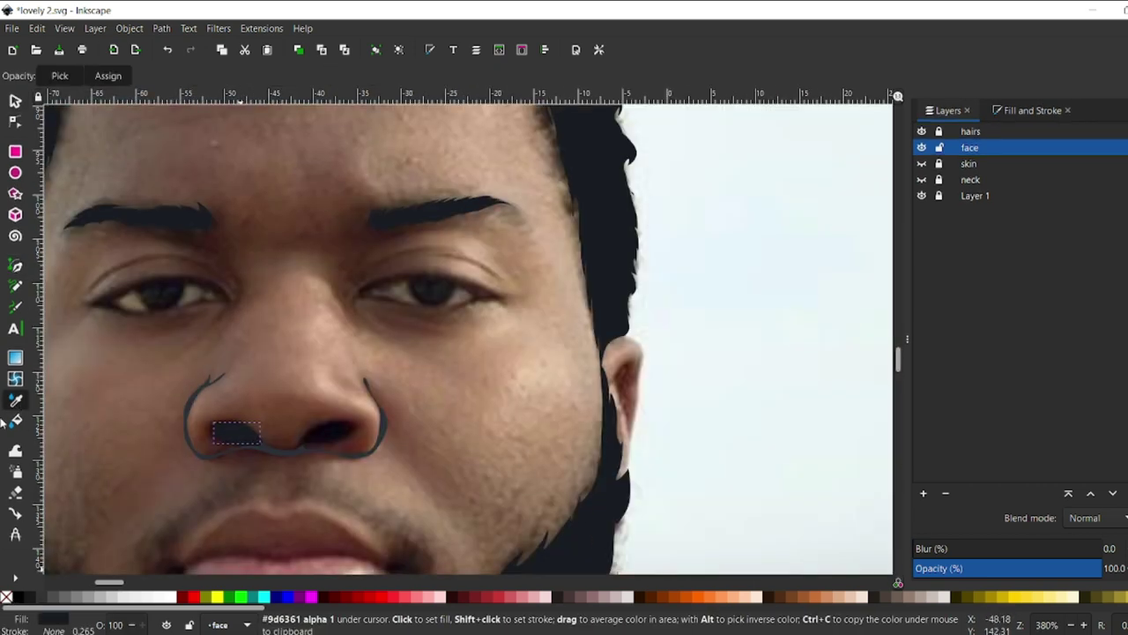
left_click_drag(317, 447, 353, 423)
left_click(317, 447)
Step: Toggle the skin layer on and off to compare the nose against the photo
key("s")
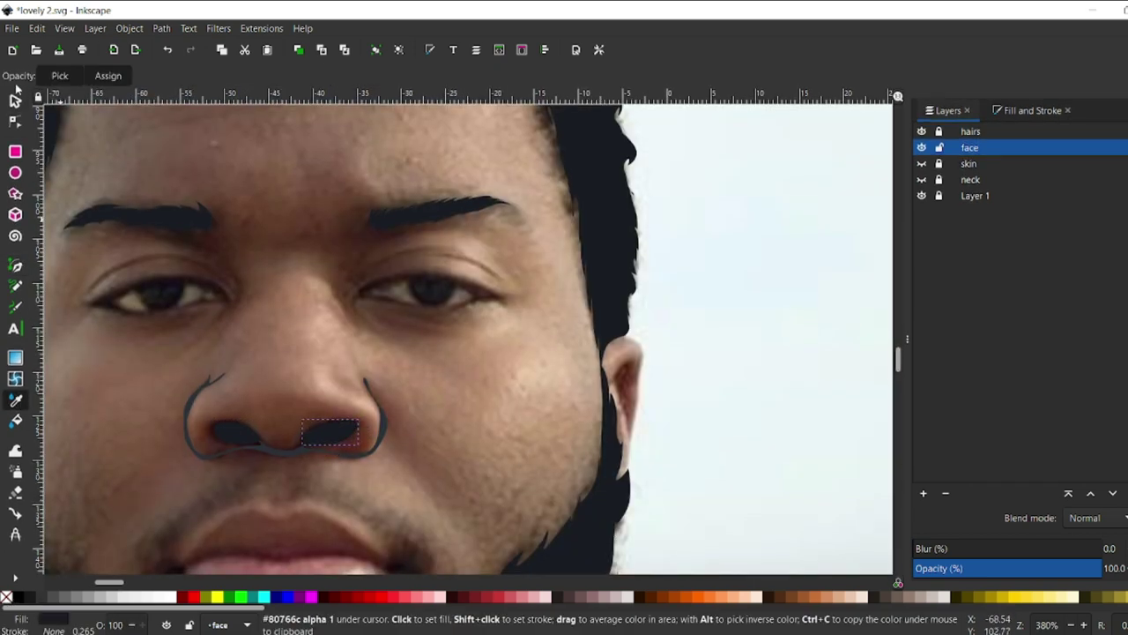
left_click(921, 165)
scroll(718, 319, "down", 2, "ctrl")
left_click(921, 164)
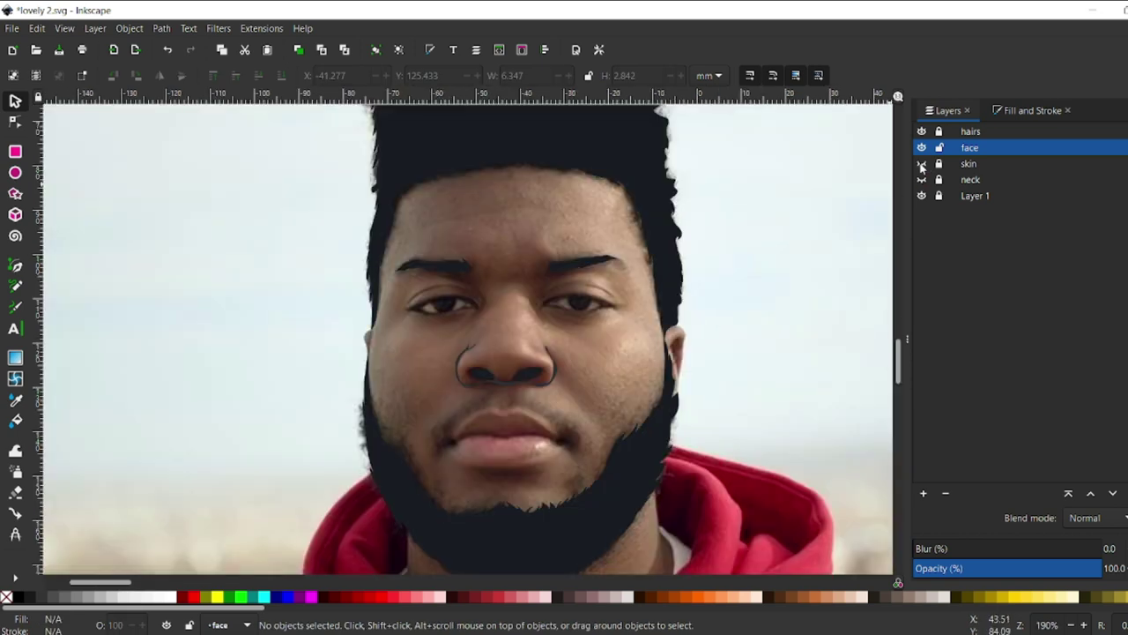
Step: Close the upper lip outline and fill it with a grey-blue swatch using the Dropper
key("b")
scroll(484, 432, "up", 4, "ctrl")
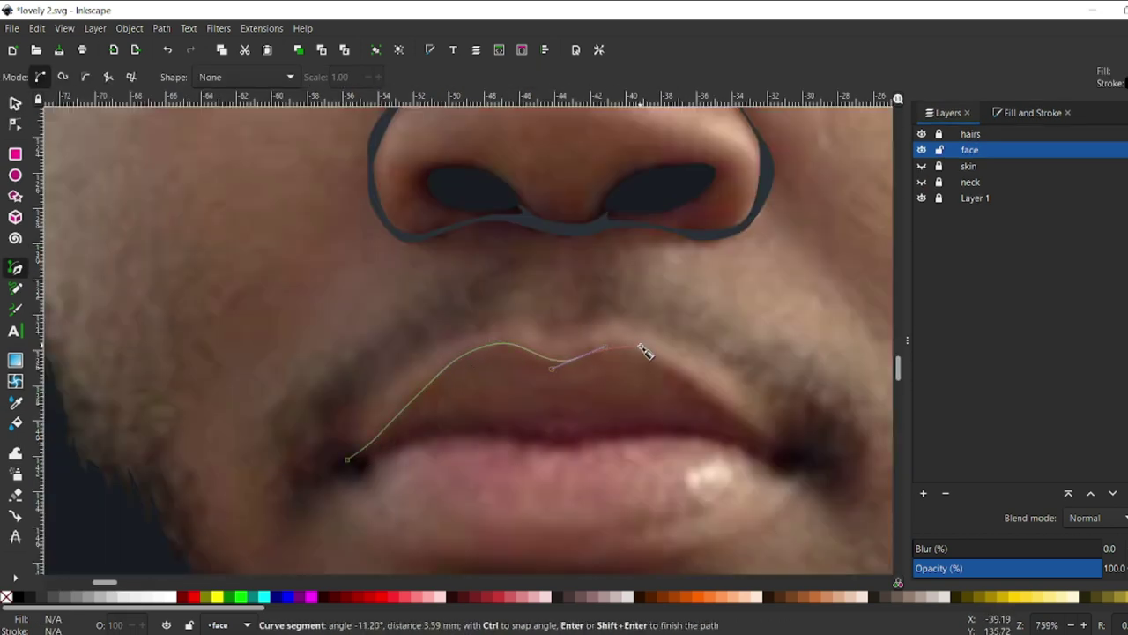
left_click(617, 440)
left_click(348, 459)
key("5")
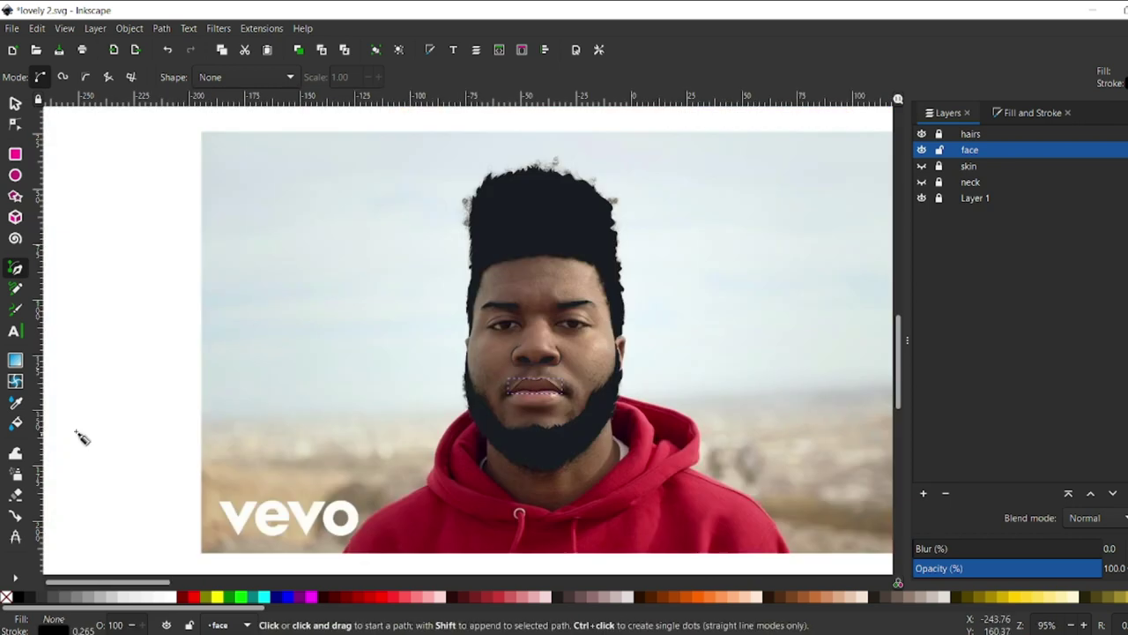
key("d")
left_click(688, 471)
key("s")
left_click(921, 164)
left_click(921, 164)
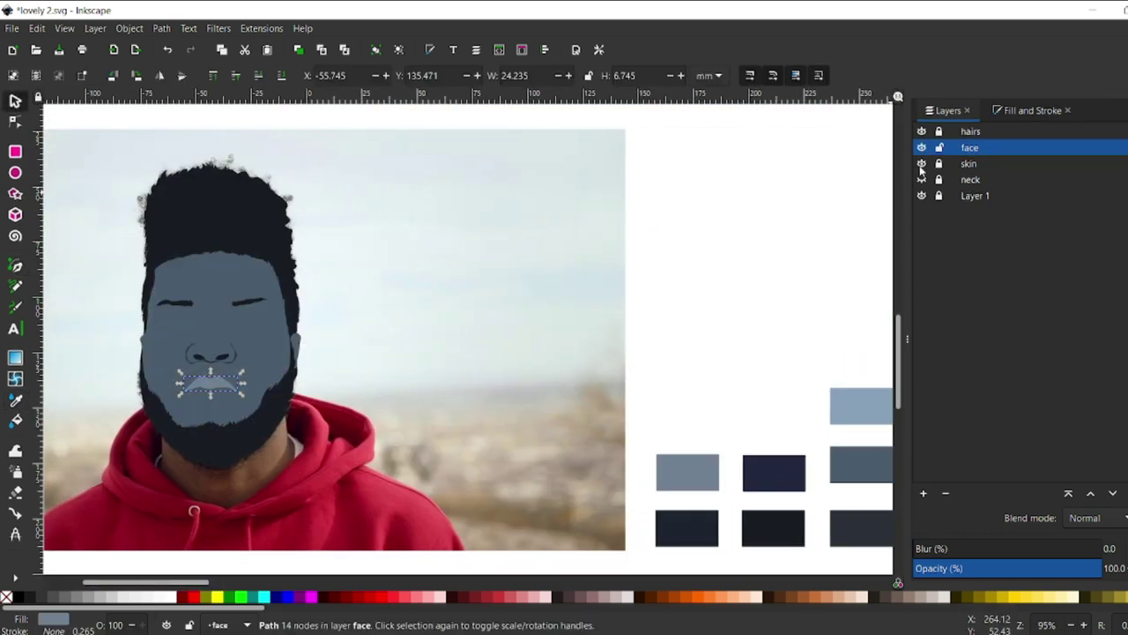
Step: Trace the curved lower lip outline with the Bezier pen
left_click(921, 164)
key("Escape")
key("b")
key("grave")
left_click_drag(296, 197, 640, 146)
left_click(712, 189)
left_click_drag(397, 266, 370, 257)
left_click_drag(297, 199, 303, 203)
key("minus")
key("minus")
key("minus")
key("s")
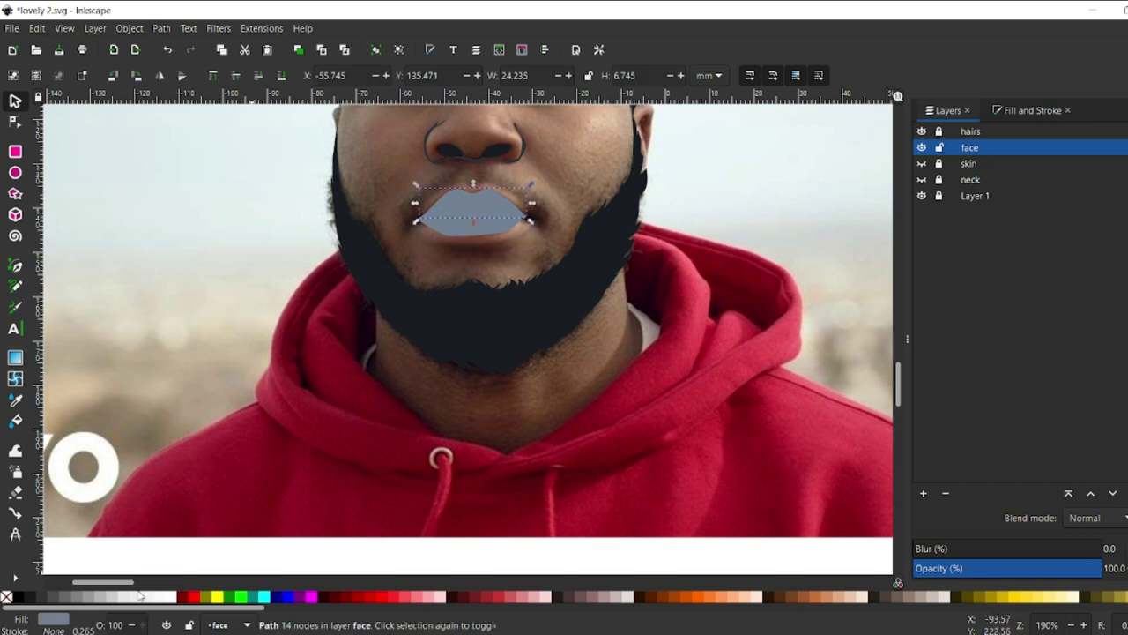
Step: Adjust the lower lip's grey-blue fill in Fill and Stroke, then begin the eye outline
key("minus")
key("minus")
key("plus")
key("ctrl+shift+f")
left_click(1012, 247)
left_click(1026, 269)
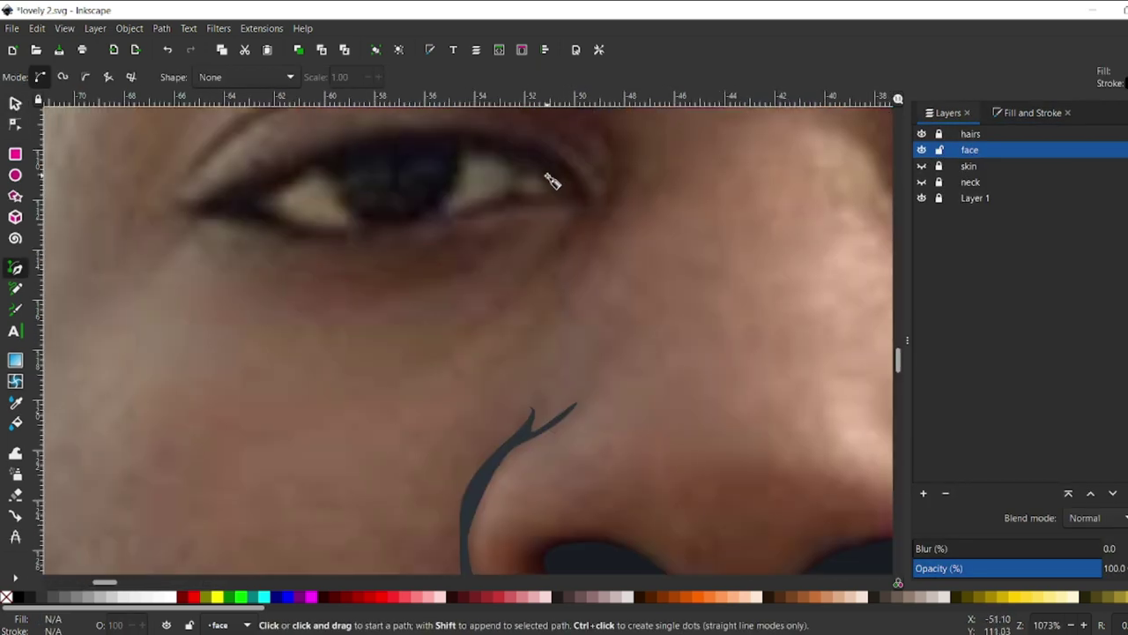
left_click(191, 210)
Step: Close the first eye outline and draw its dark upper eyelid shape
left_click(586, 201)
left_click_drag(439, 233, 380, 236)
left_click(191, 213)
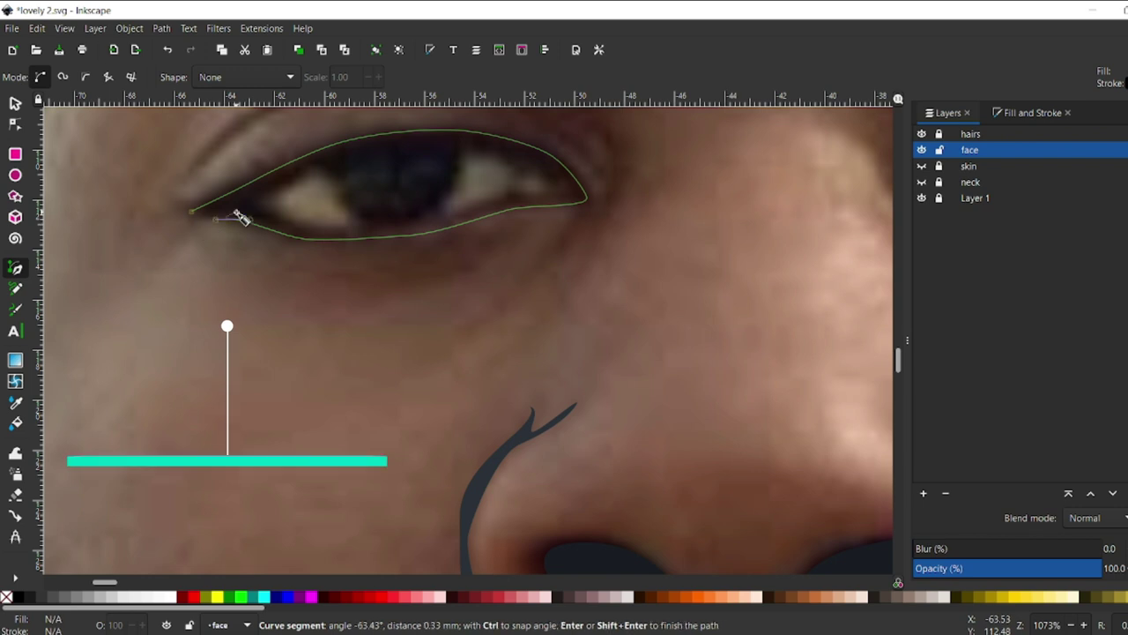
left_click(527, 197)
left_click_drag(457, 141, 420, 142)
left_click(253, 207)
left_click(333, 232)
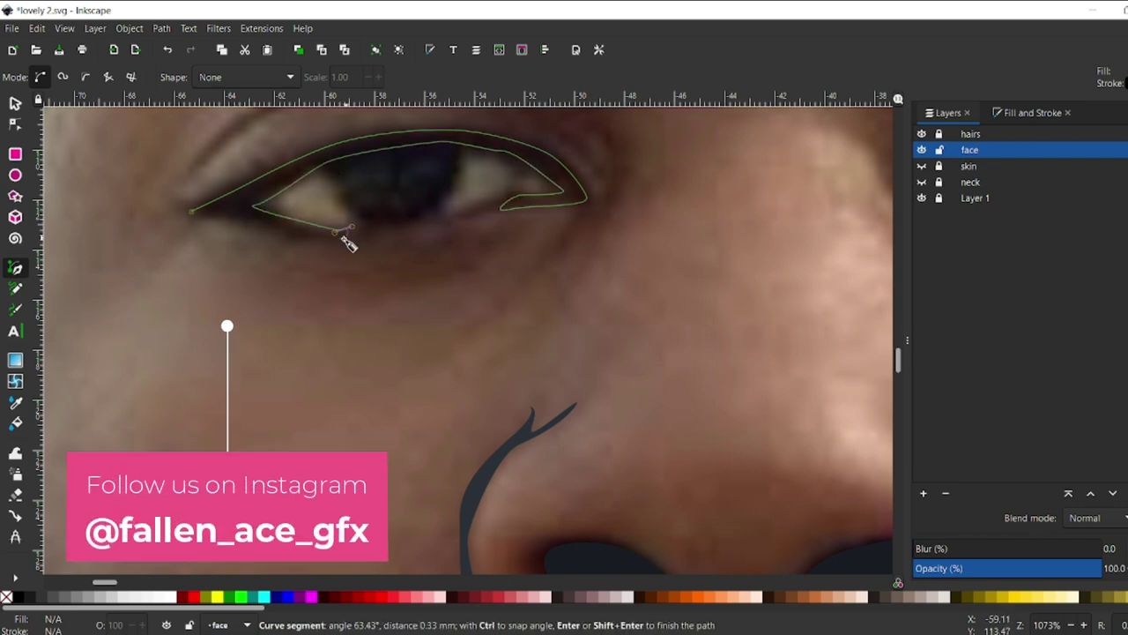
left_click_drag(191, 213, 201, 223)
key("5")
Step: Draw the dark eyelid outline around the other eye
key("s")
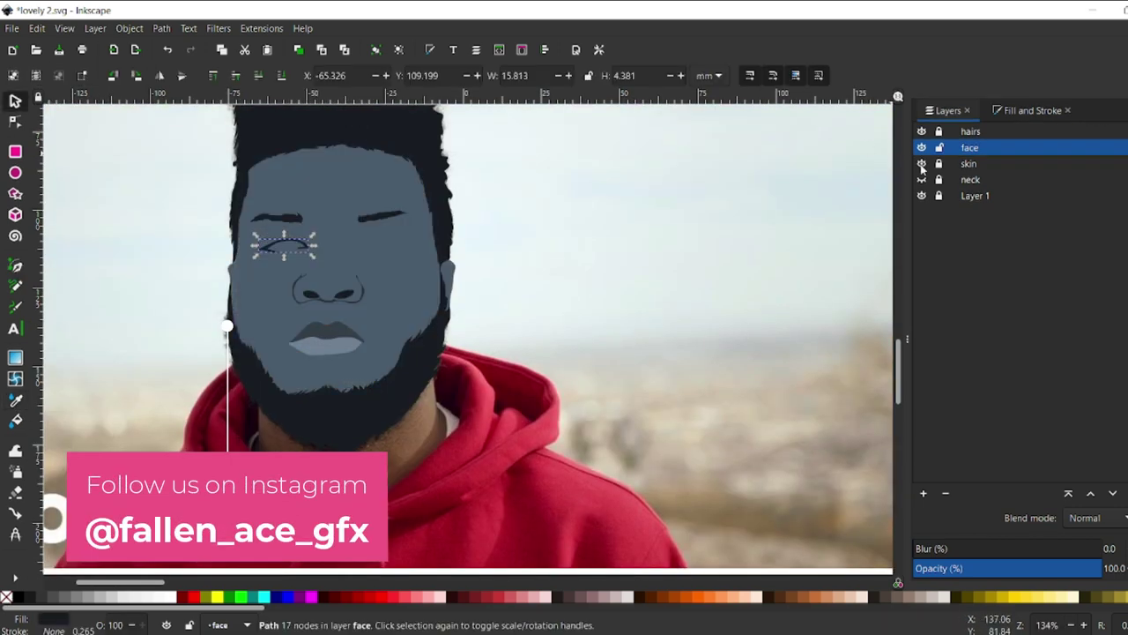
scroll(412, 241, "up", 4)
key("b")
left_click(344, 254)
left_click_drag(184, 253, 206, 264)
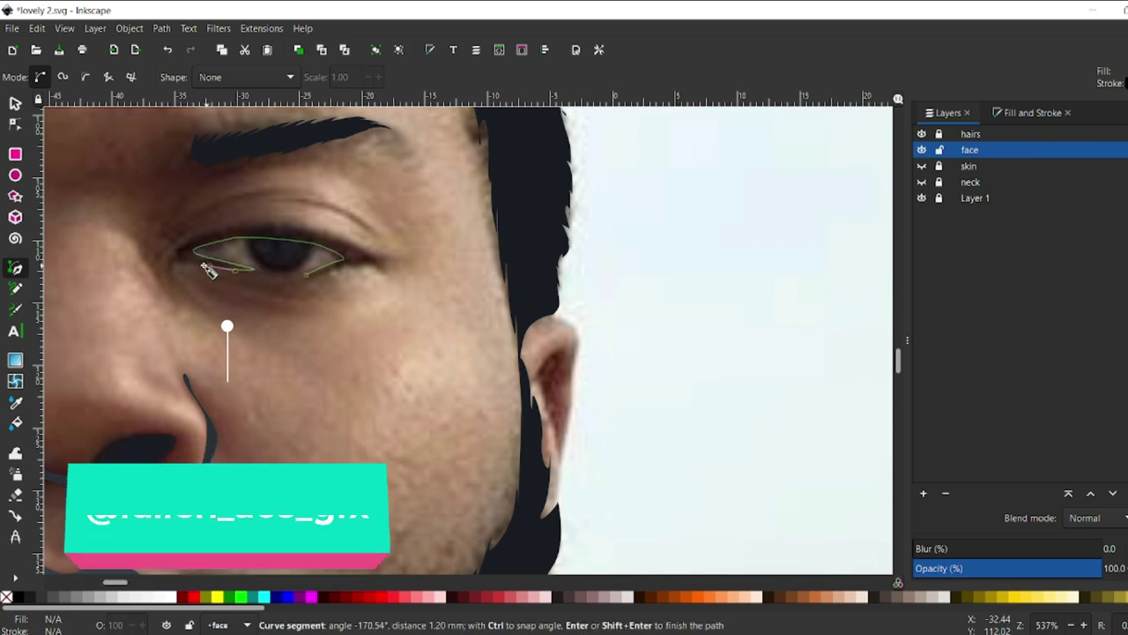
left_click(305, 274)
left_click(352, 250)
key("5")
key("s")
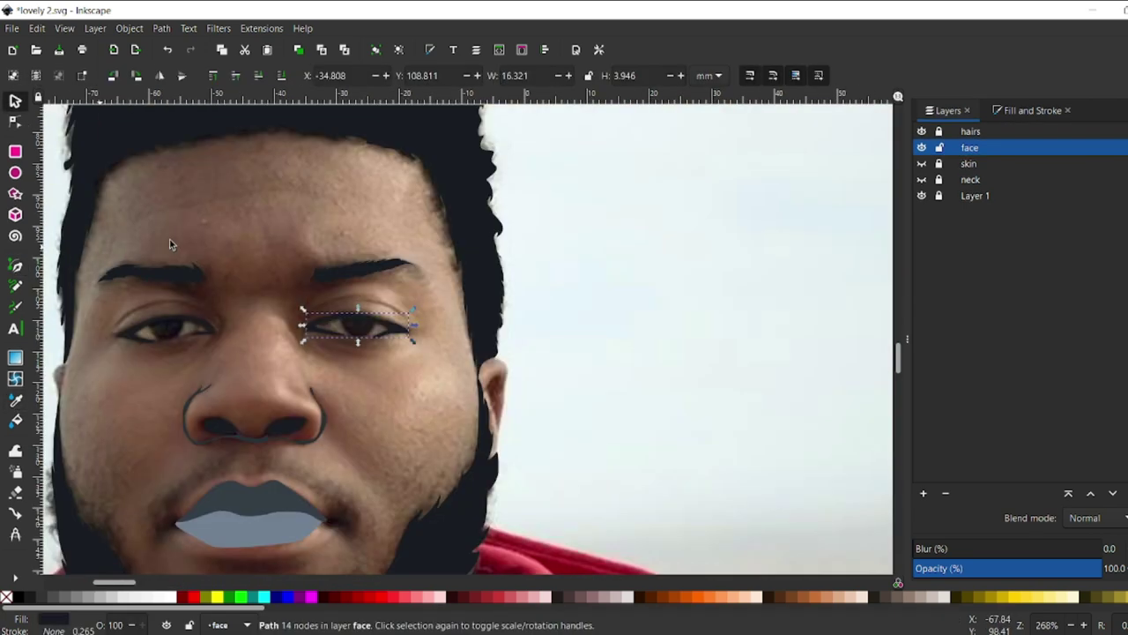
Step: Draw the first eye-white shape and fill it white
scroll(221, 361, "up", 4)
key("b")
left_click(323, 317)
left_click(351, 333)
left_click(379, 336)
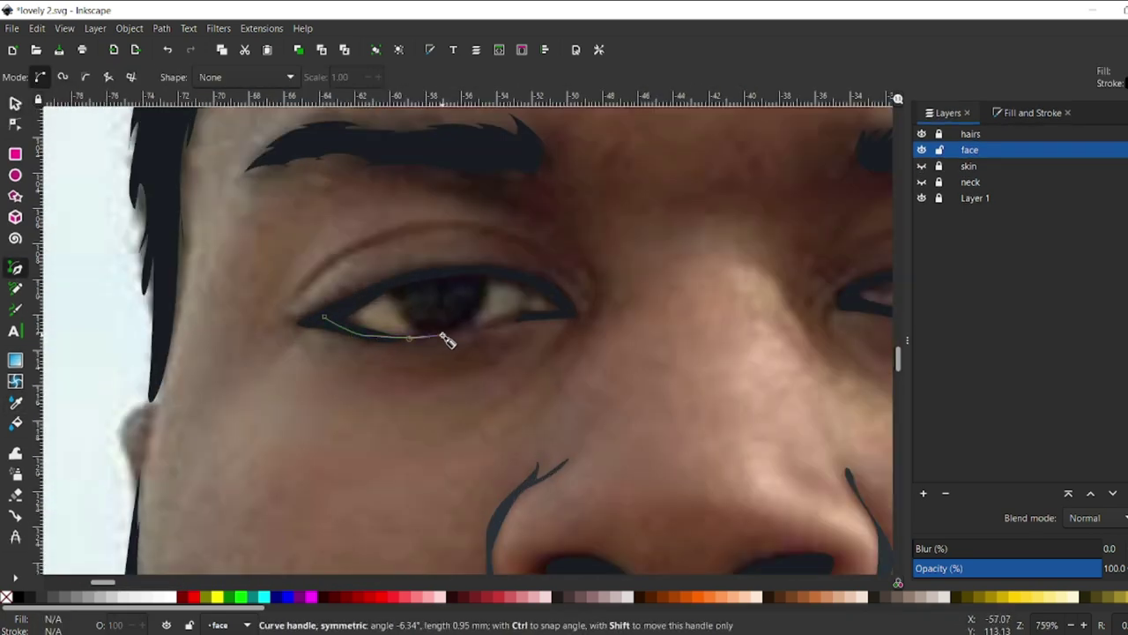
left_click(492, 273)
left_click(324, 317)
key("s")
key("5")
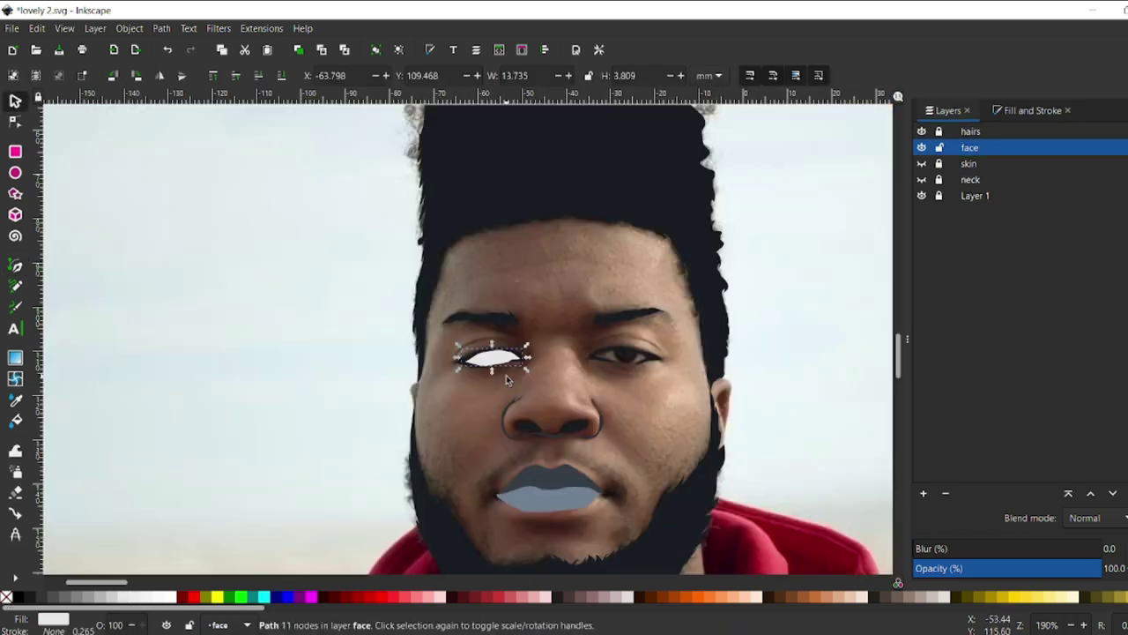
Step: Draw the second eye-white shape and pick its colour
scroll(506, 374, "up", 2)
key("b")
scroll(254, 309, "up", 2)
left_click(188, 396)
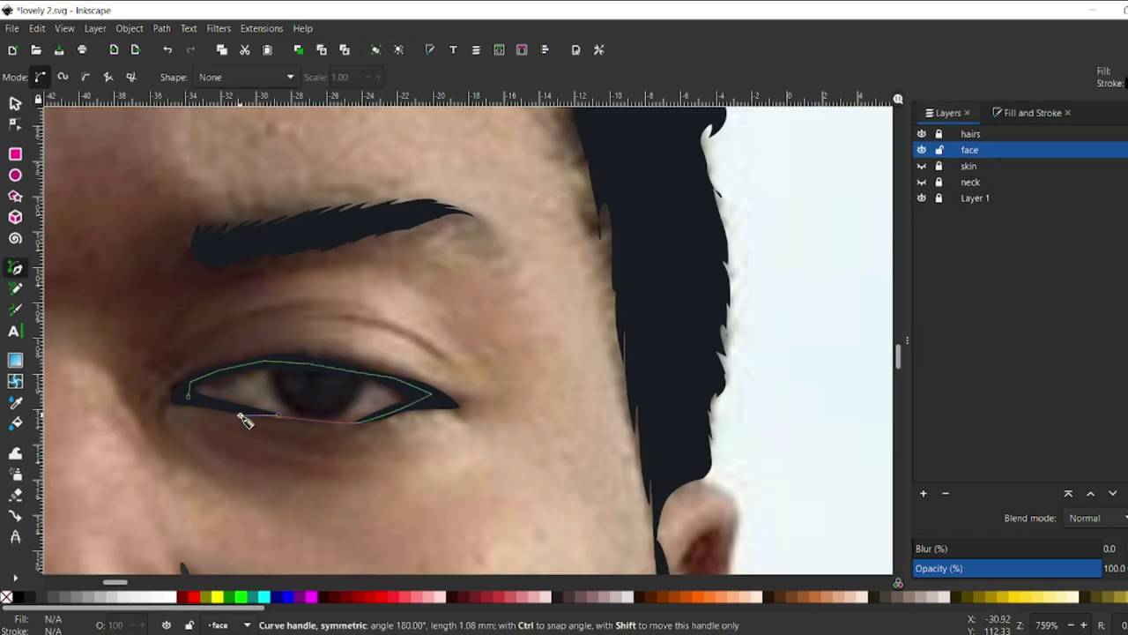
left_click(187, 396)
key("5")
scroll(414, 388, "up", 2)
key("d")
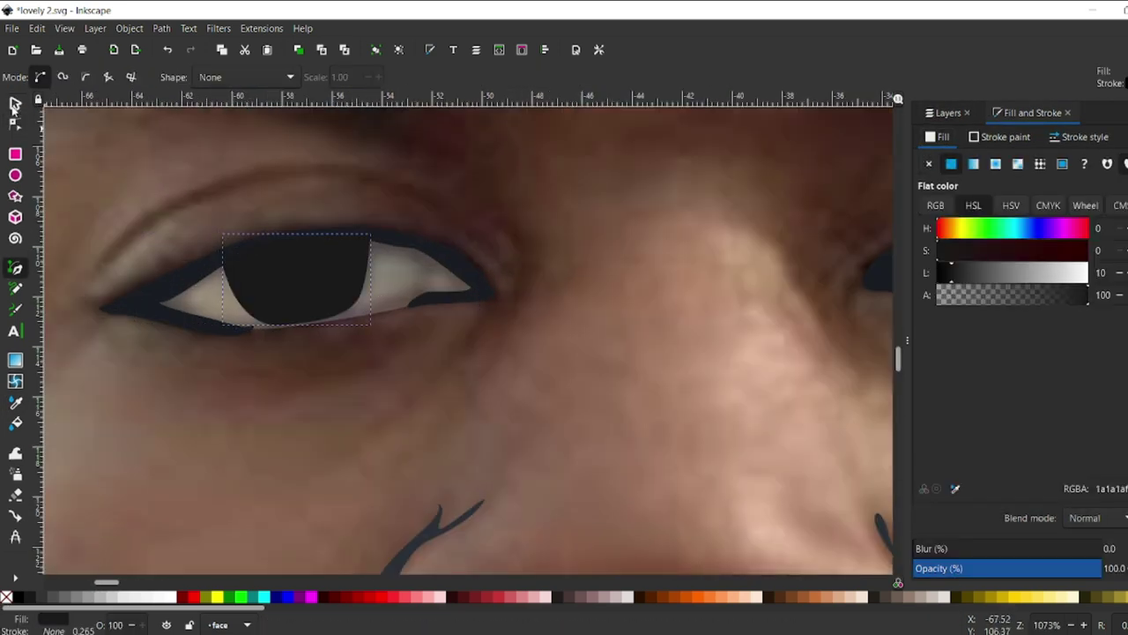
Step: Replace the old iris with a round black ellipse placed on the right eye
left_click(345, 330)
scroll(297, 330, "down", 4)
left_click(325, 358)
scroll(529, 361, "up", 5)
key("Delete")
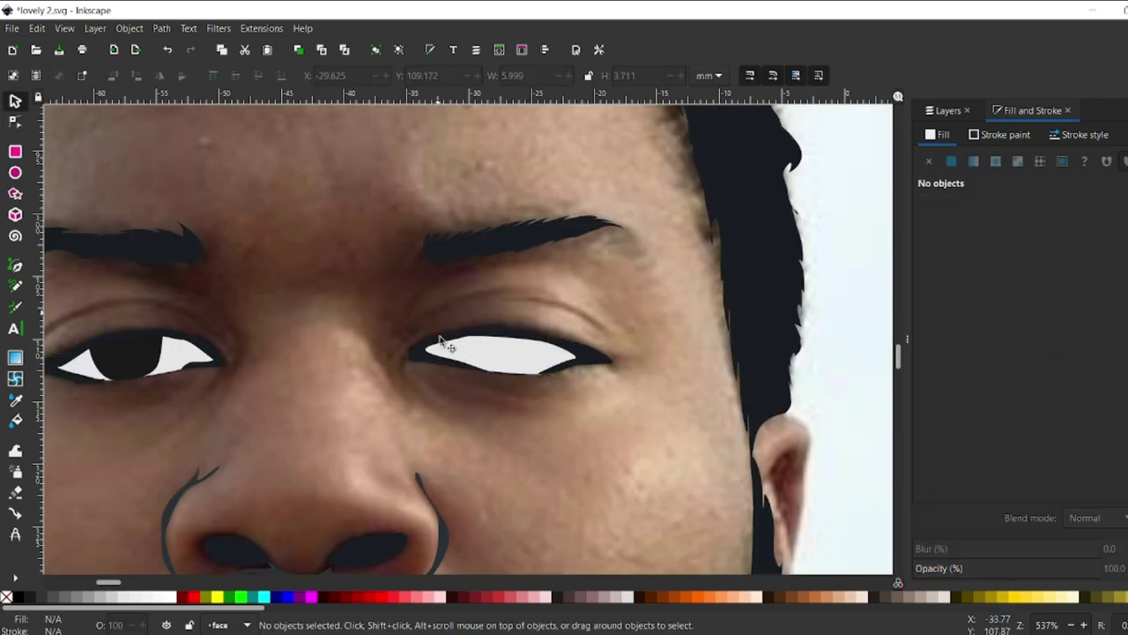
key("e")
left_click_drag(117, 302, 186, 366)
key("s")
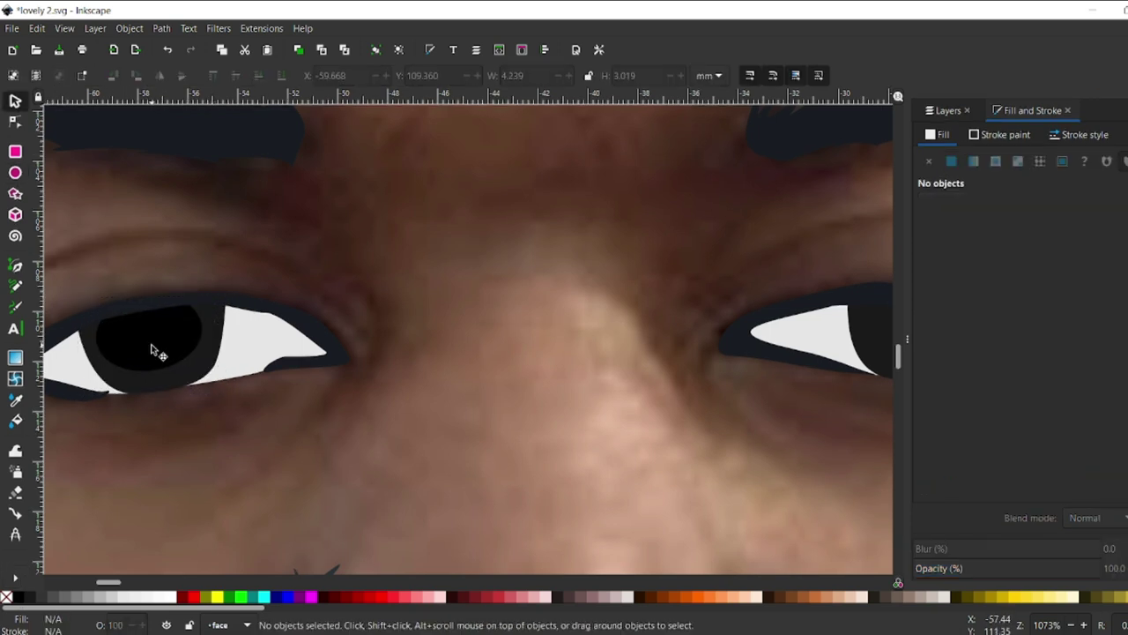
left_click_drag(156, 353, 781, 327)
Step: Add a small white highlight circle and highlight stroke on the eye
key("Escape")
scroll(306, 187, "right", 5)
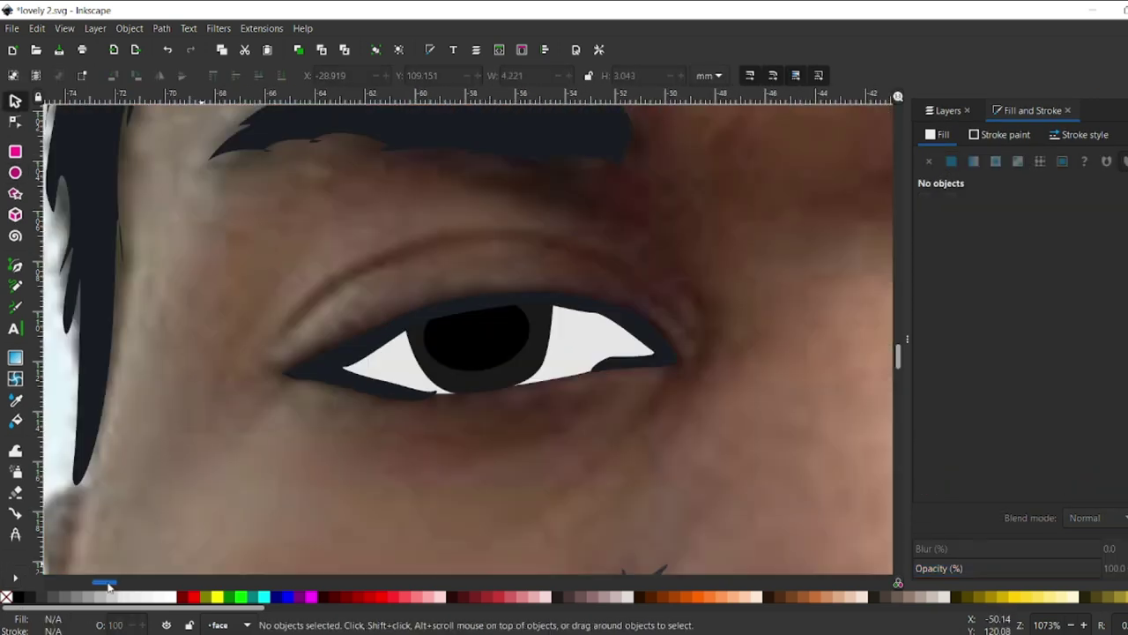
key("e")
mouse_move(315, 483)
left_mouse_down()
mouse_move(334, 501)
mouse_move(292, 334)
left_mouse_up()
key("b")
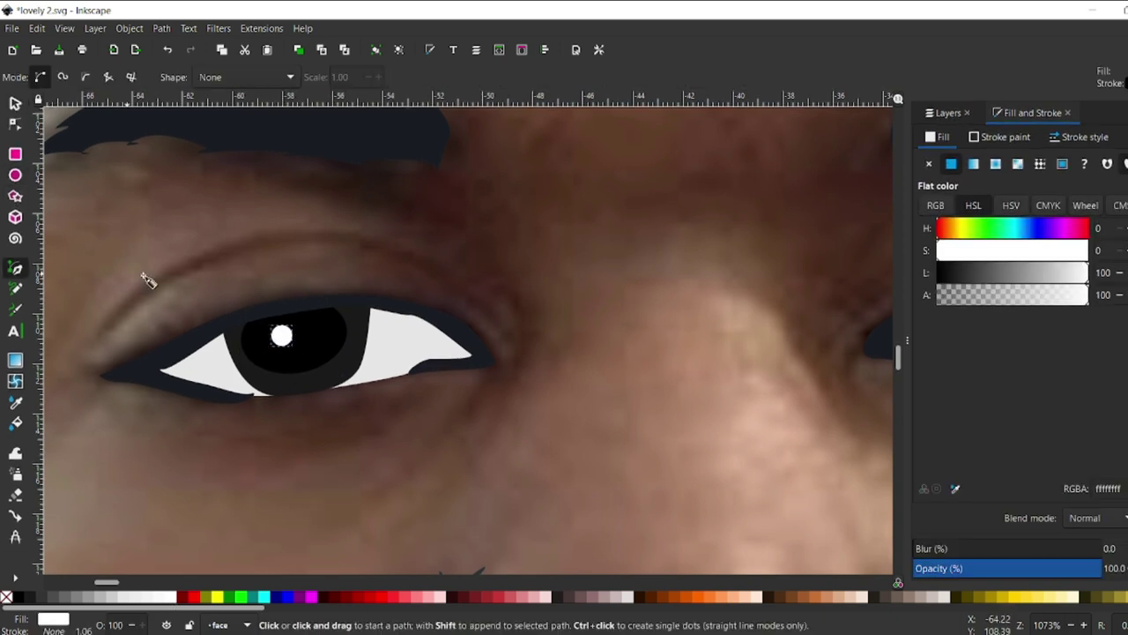
left_click(179, 228)
key("s")
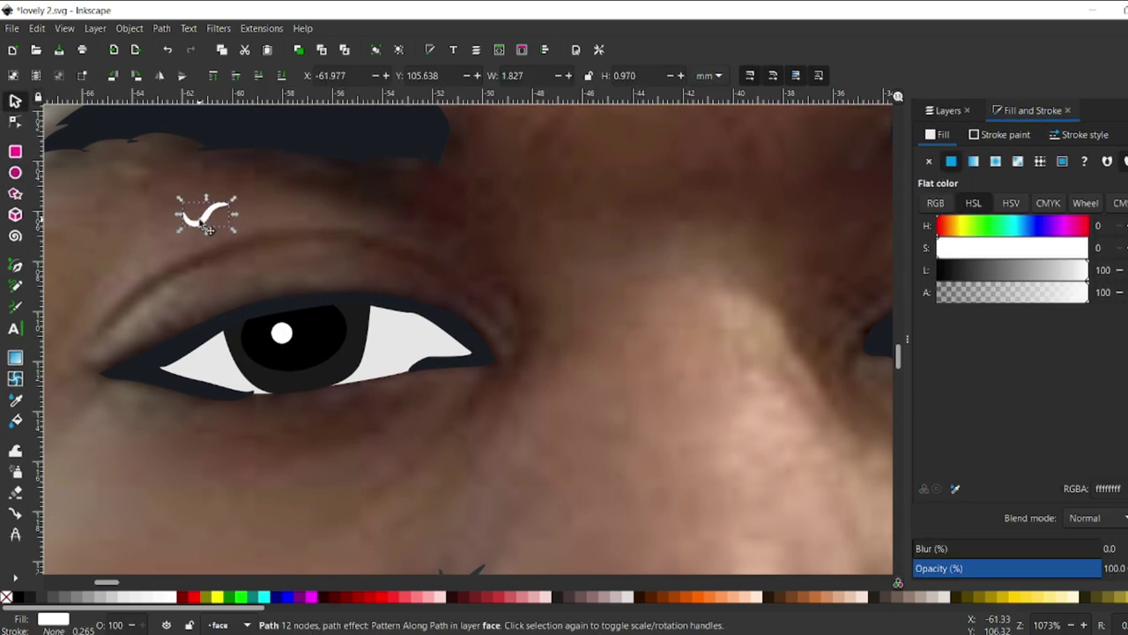
Step: Zoom out to the whole face and show the Layers panel
scroll(592, 396, "down", 3)
scroll(592, 396, "down", 5)
key("Escape")
key("ctrl+shift+l")
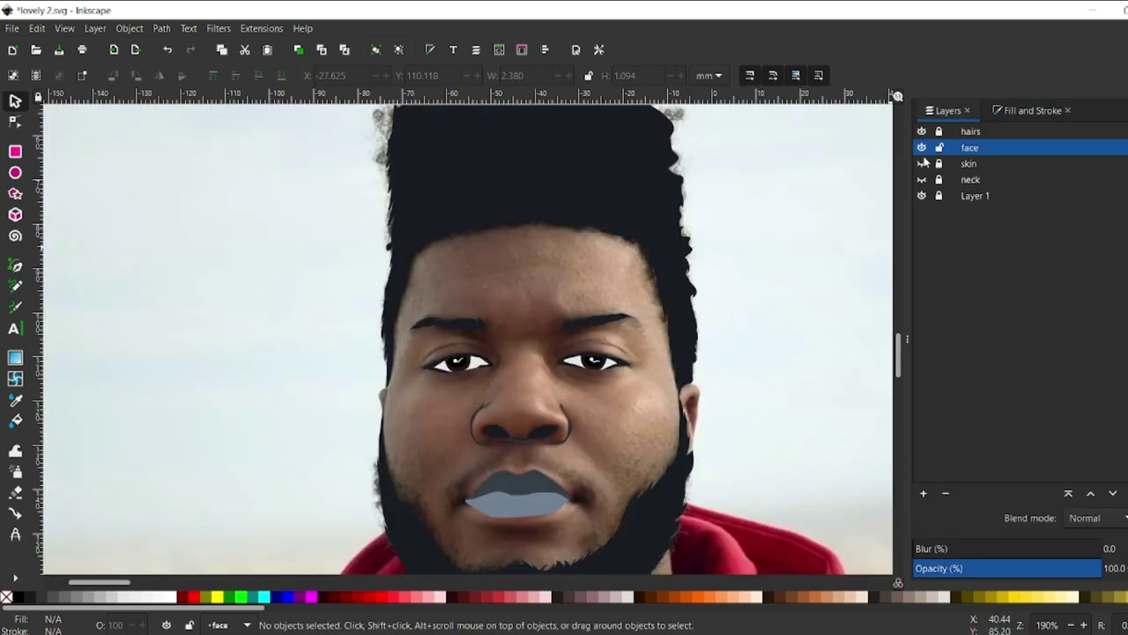
Step: Create a new layer named 'face details'
key("ctrl+shift+n")
type("face details")
key("Return")
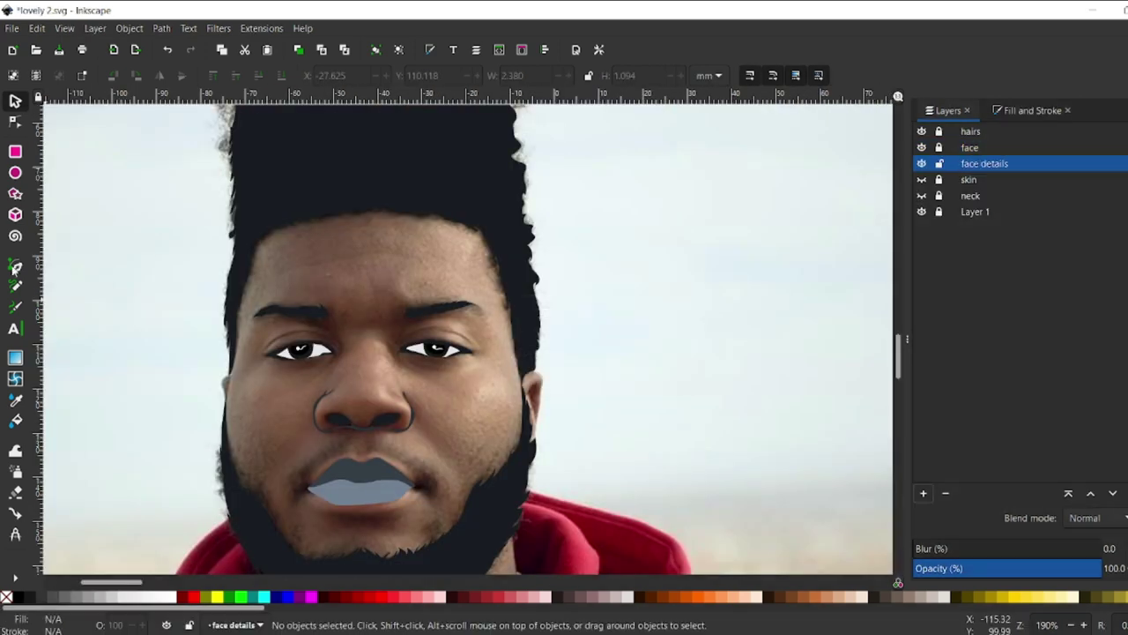
key("b")
scroll(406, 351, "up", 2, "ctrl")
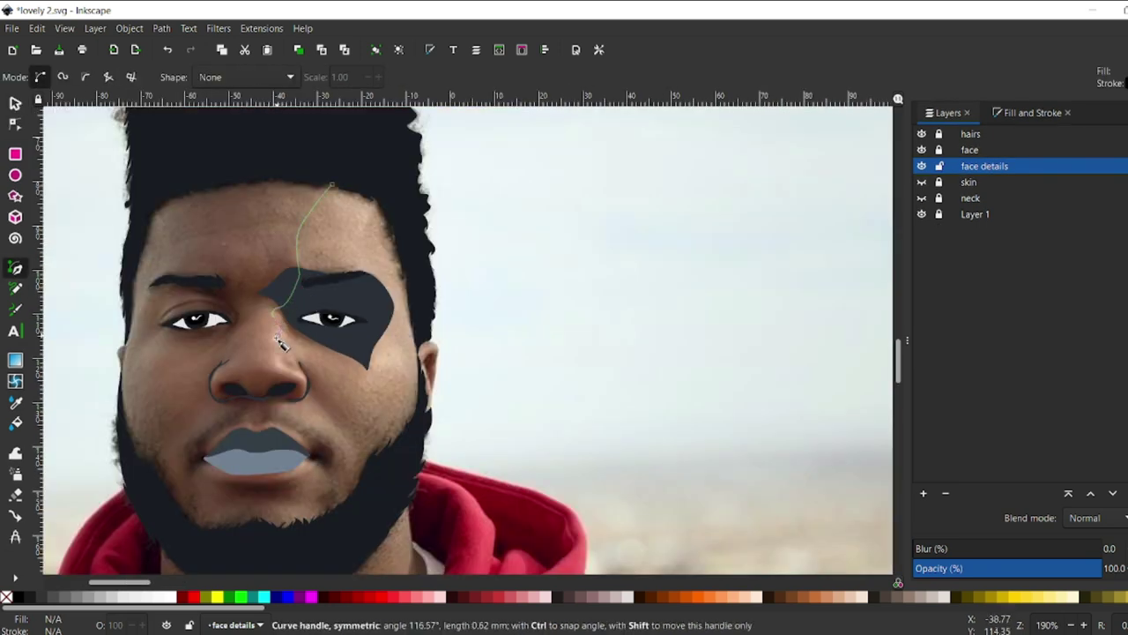
Step: Give the right-eye shadow shape the dark slate fill 434e5a
scroll(313, 383, "up", 4, "ctrl")
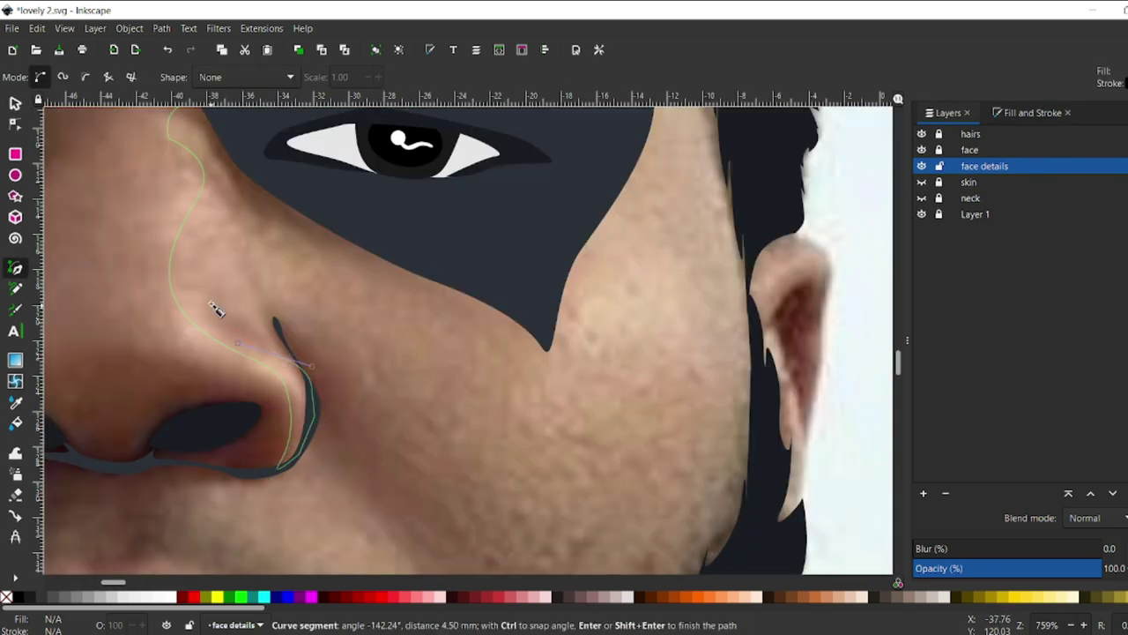
scroll(308, 332, "down", 4, "ctrl")
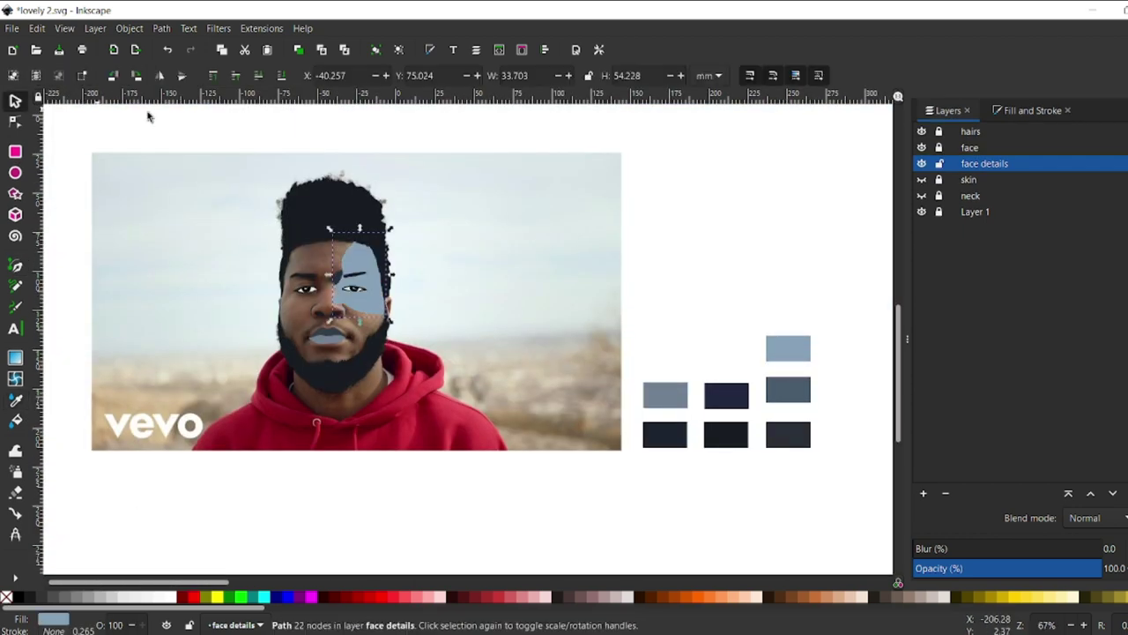
key("Tab")
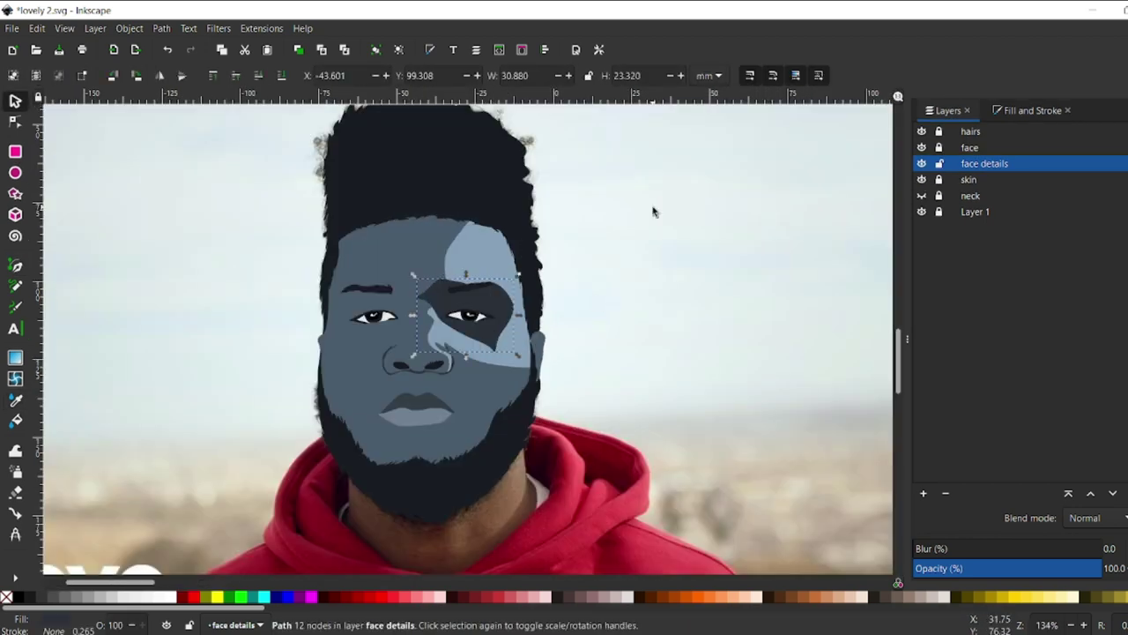
key("ctrl+shift+f")
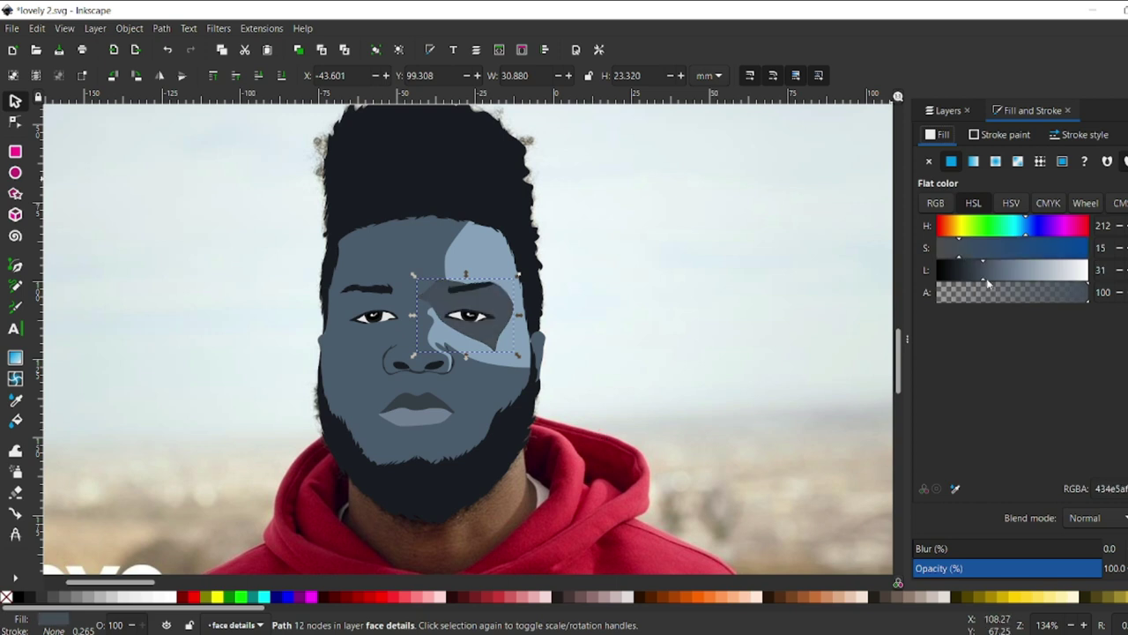
key("Escape")
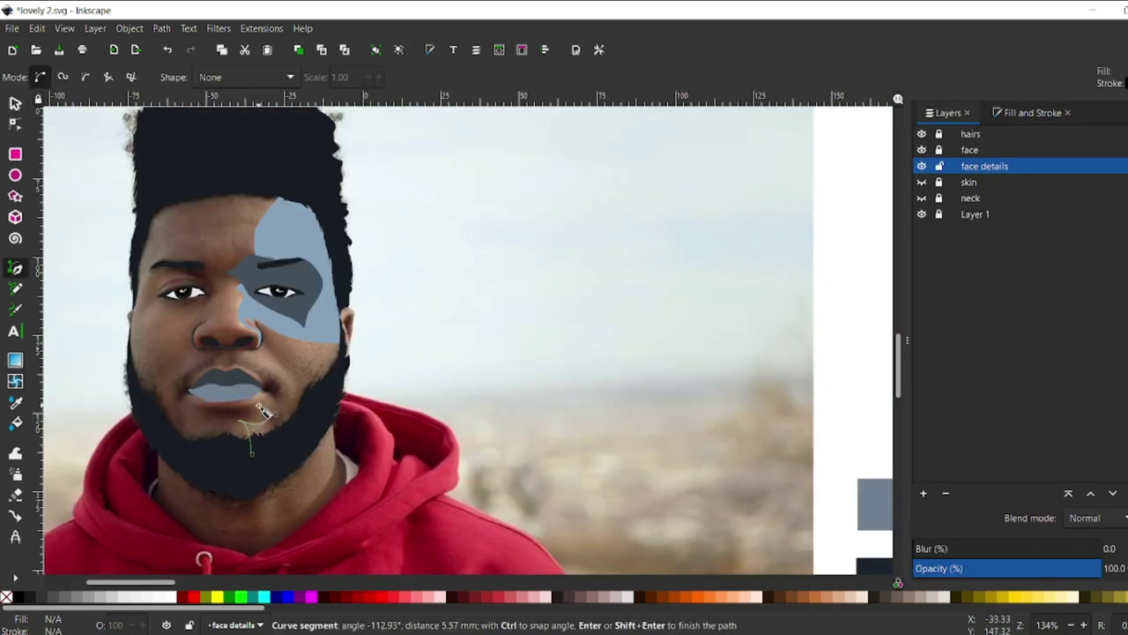
Step: Trace a dark grey shading shape over the nose and left side of the face
scroll(249, 364, "up", 2)
scroll(282, 344, "up", 1)
key("Return")
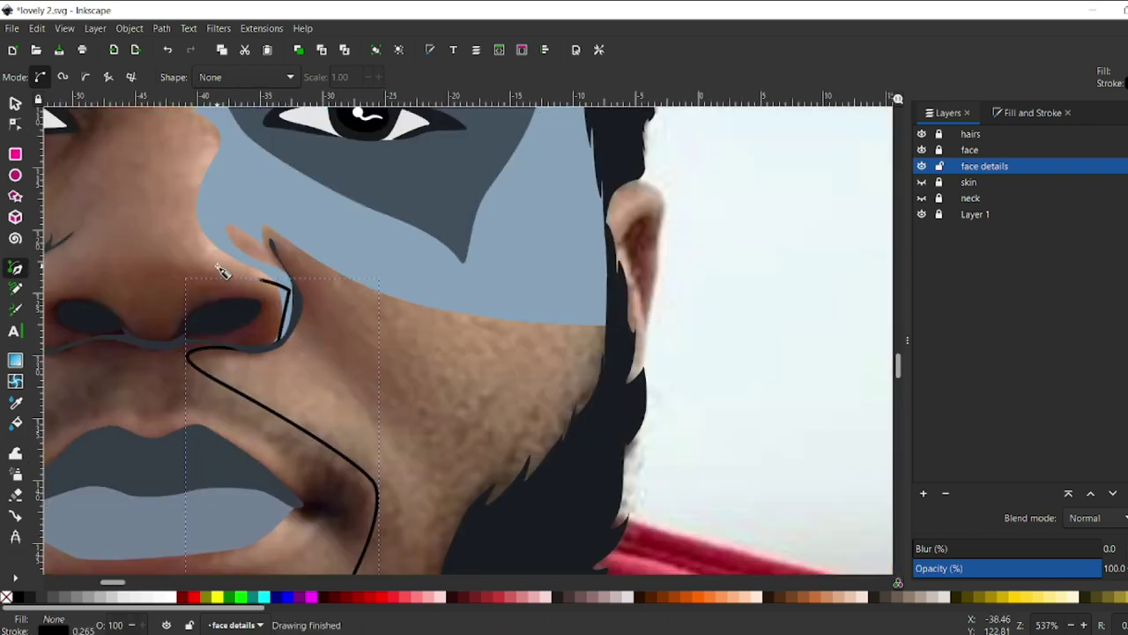
left_click_drag(74, 279, 88, 264)
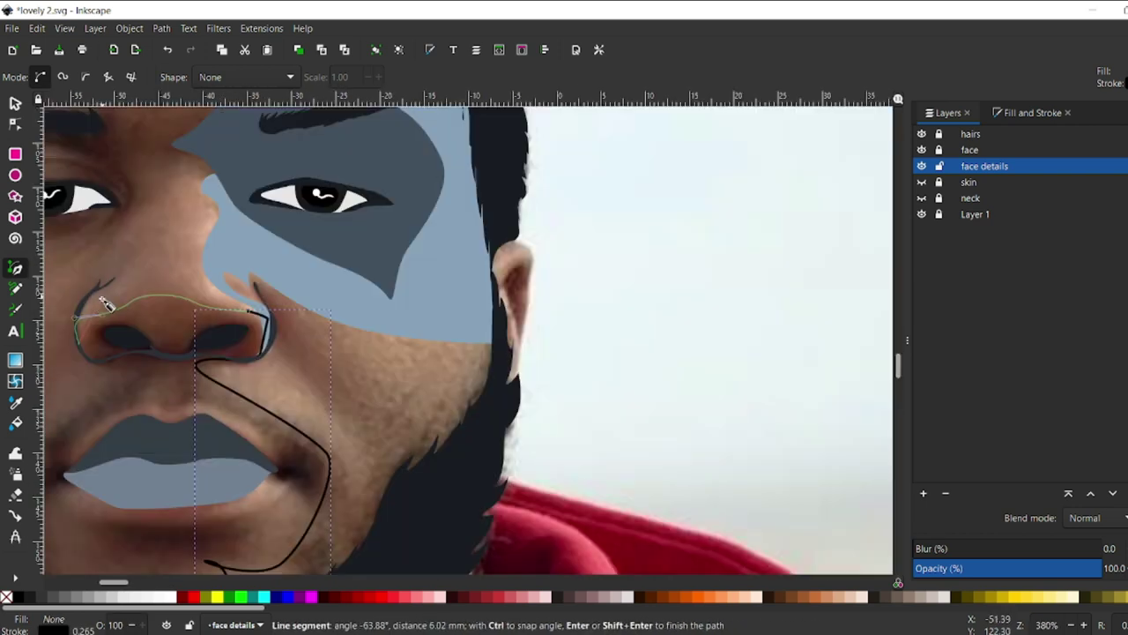
scroll(117, 285, "down", 3)
scroll(118, 285, "down", 2)
scroll(315, 264, "up", 3)
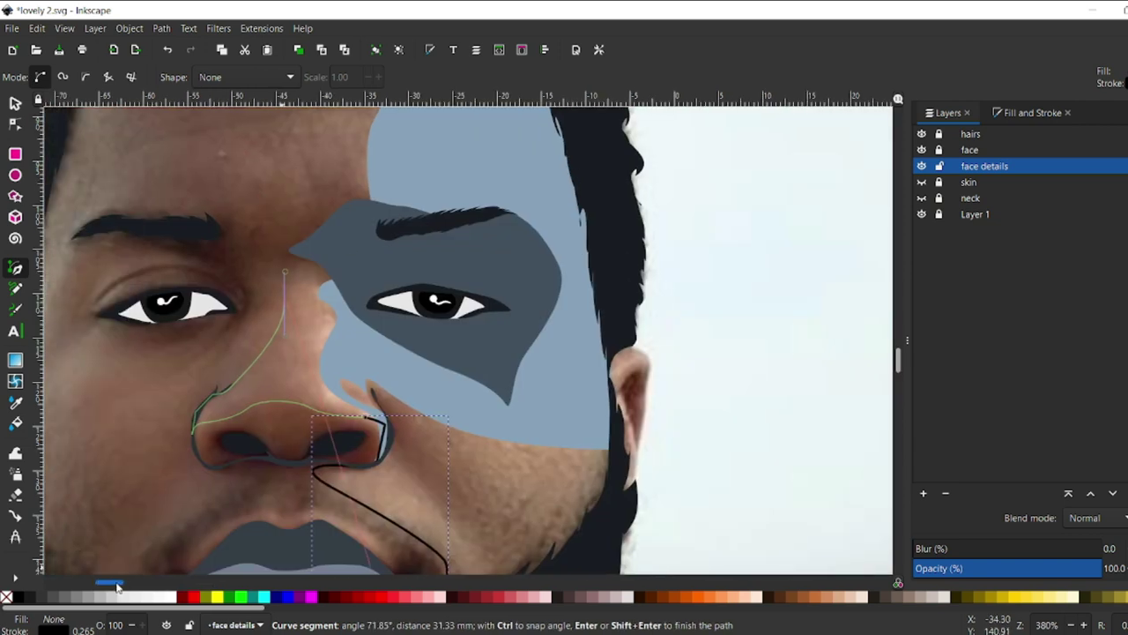
scroll(315, 264, "up", 2)
left_click_drag(348, 272, 349, 212)
scroll(131, 239, "up", 2)
scroll(139, 252, "down", 4)
left_click_drag(126, 265, 104, 351)
left_click(278, 513)
key("s")
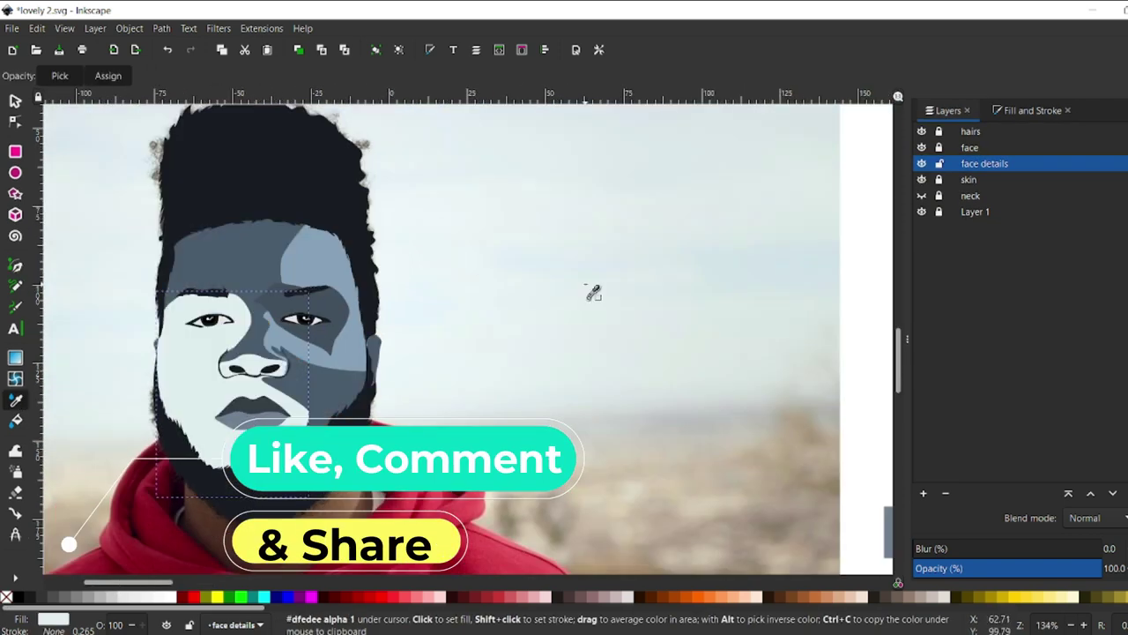
Step: Trace a light blue shading shape along the jaw
scroll(181, 373, "up", 1)
scroll(496, 353, "down", 2)
key("b")
scroll(528, 308, "up", 2)
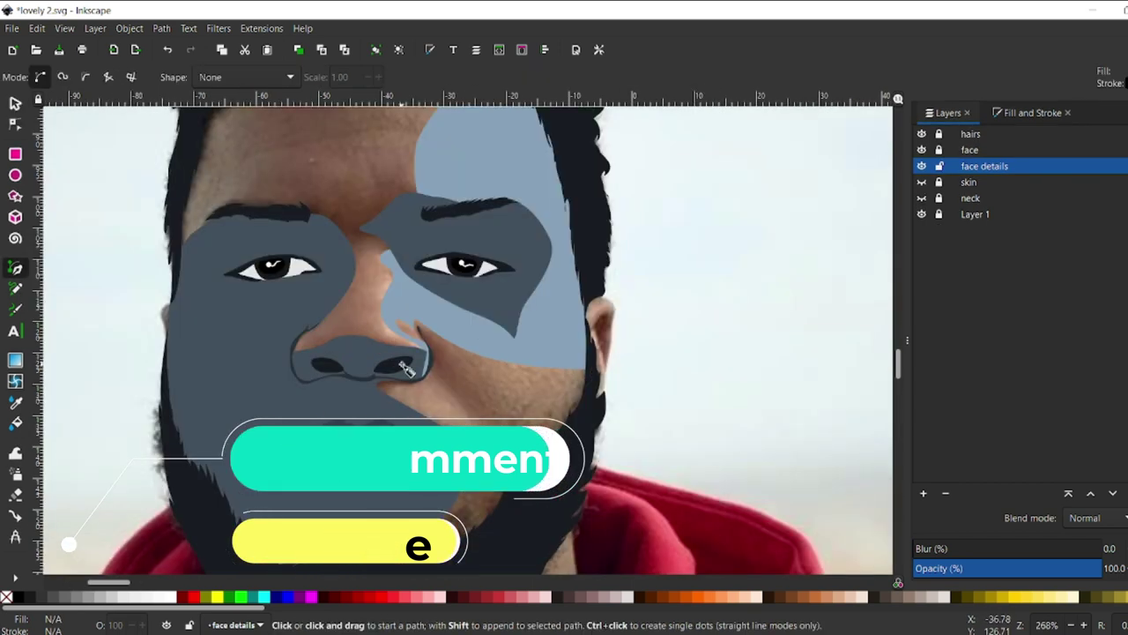
scroll(705, 225, "down", 2)
scroll(705, 224, "down", 5)
scroll(537, 352, "up", 4)
left_click_drag(538, 381, 524, 291)
scroll(607, 425, "down", 2)
left_click(534, 370)
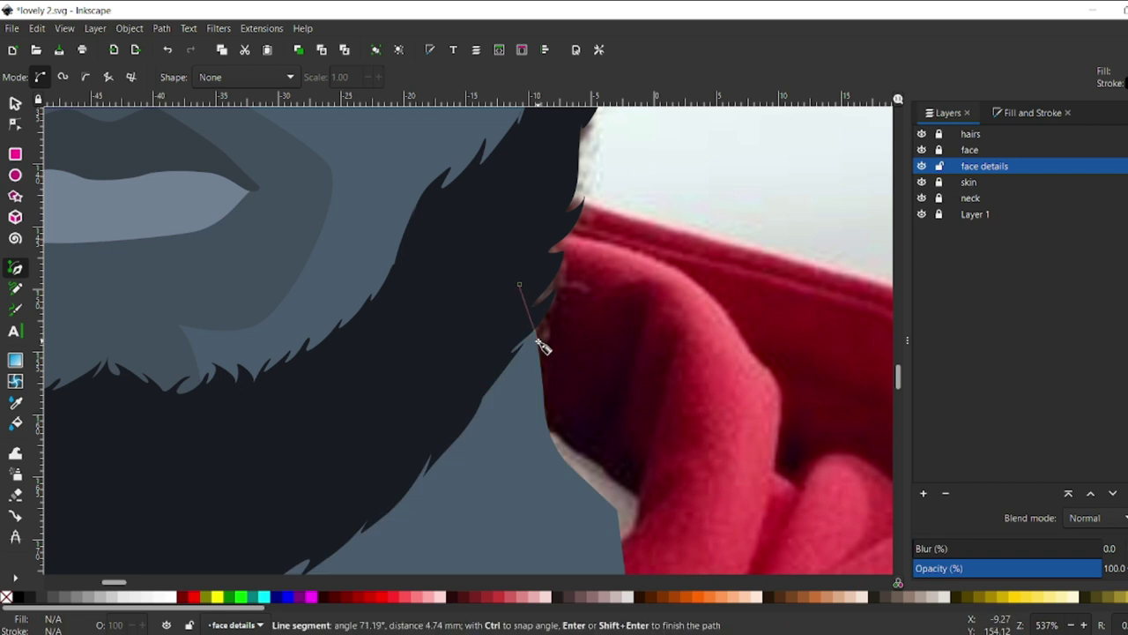
scroll(535, 517, "down", 1)
left_click(519, 526)
scroll(485, 474, "down", 3)
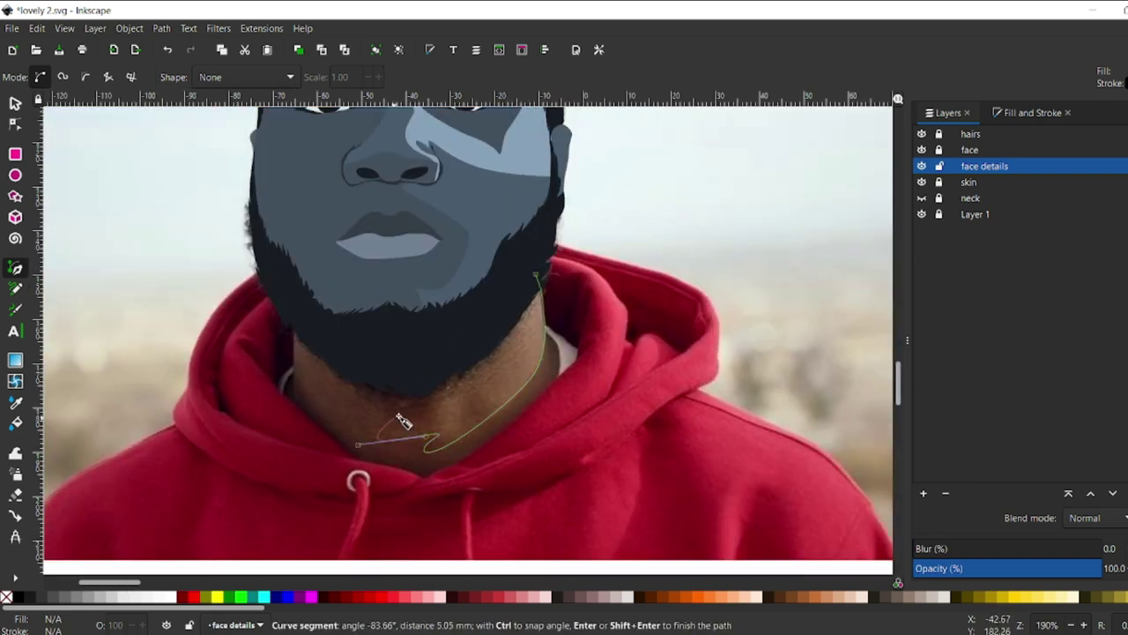
key("Return")
Step: Complete the neck shading shape below the beard
scroll(401, 421, "down", 3)
scroll(302, 214, "up", 5)
scroll(290, 224, "up", 2)
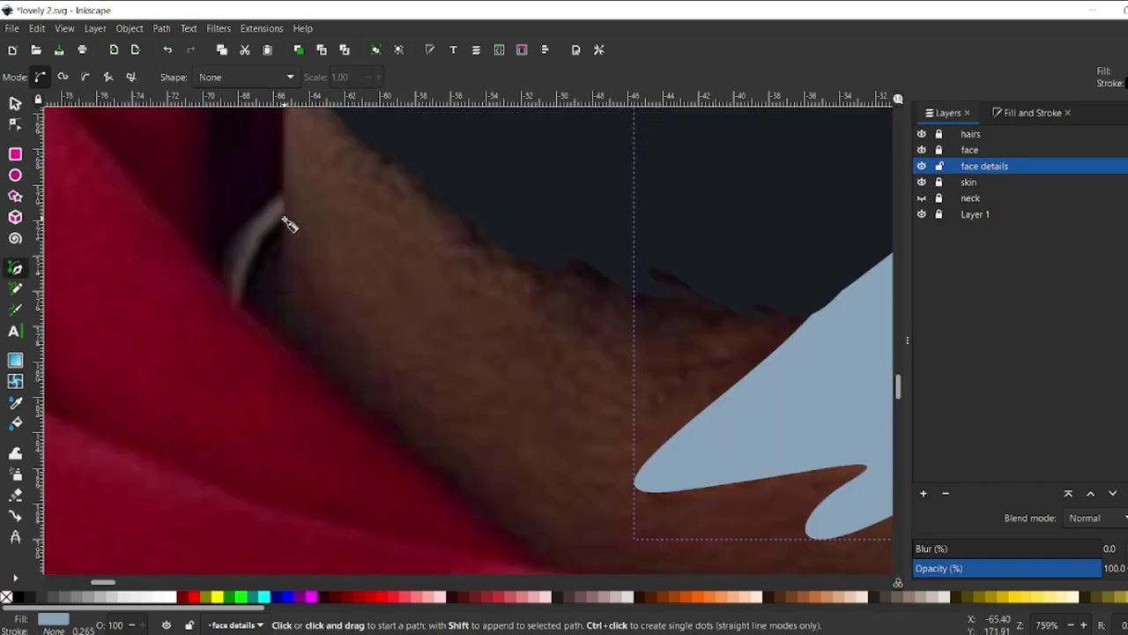
scroll(369, 495, "down", 3)
key("Return")
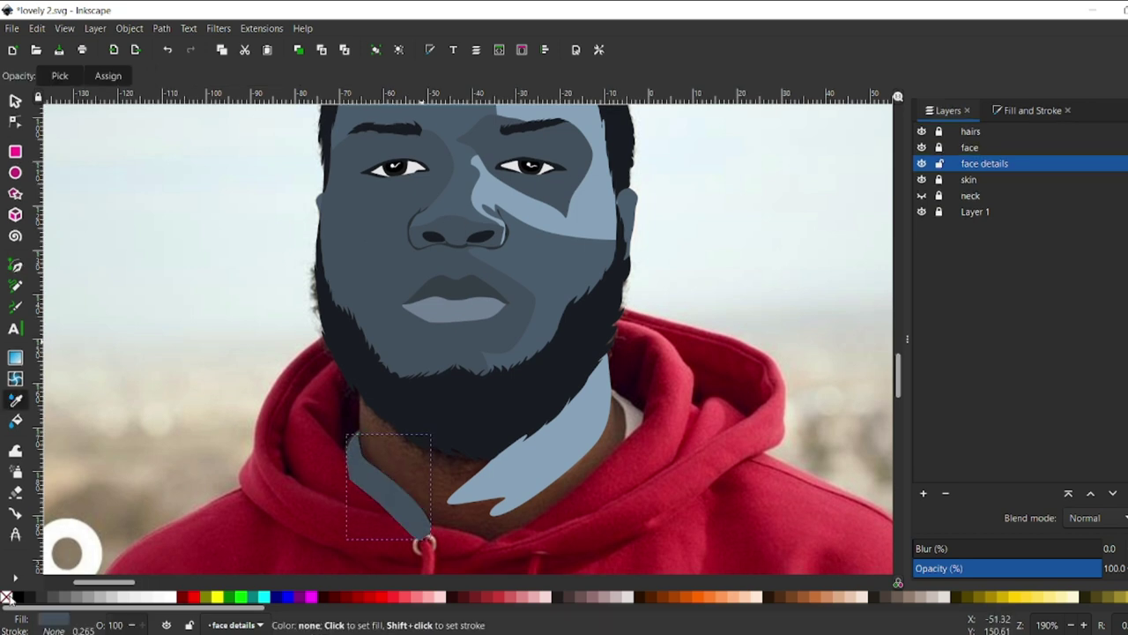
Step: Toggle layer visibility to show the photo and hide the face details shading
key("s")
key("5")
key("4")
double_click(920, 212)
left_click(921, 212)
left_click(921, 164)
Step: Draw a curved crease line above the first eye on the face layer
scroll(405, 308, "up", 6)
key("b")
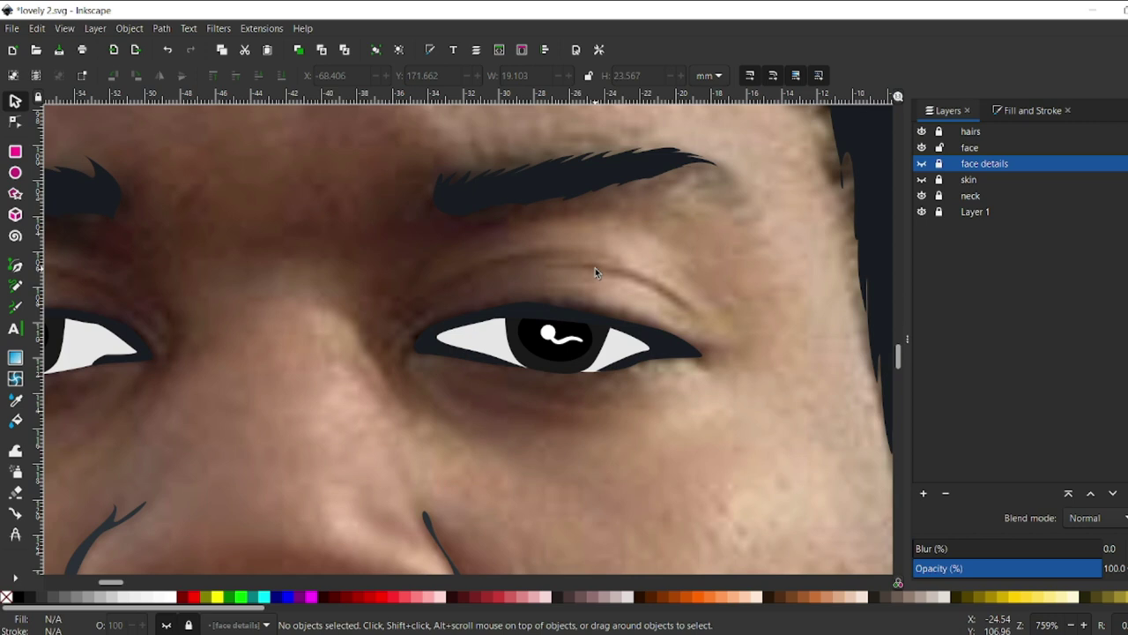
key("ctrl+Page_Up")
left_click_drag(506, 225, 410, 282)
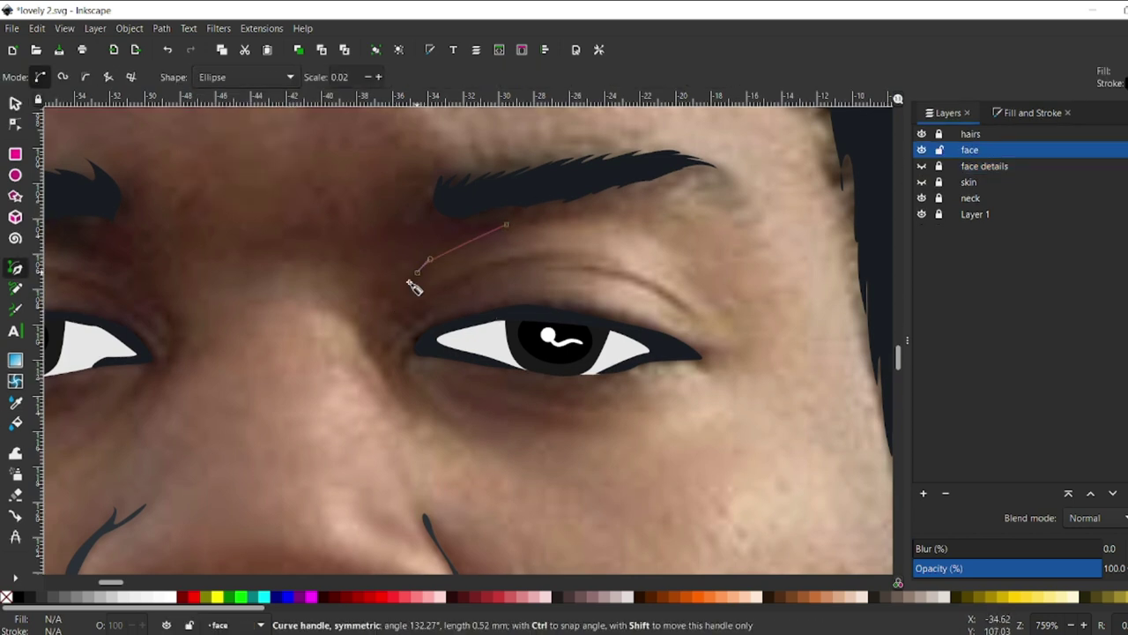
left_click(624, 264)
key("Return")
scroll(624, 264, "down", 3)
scroll(516, 184, "down", 3)
key("d")
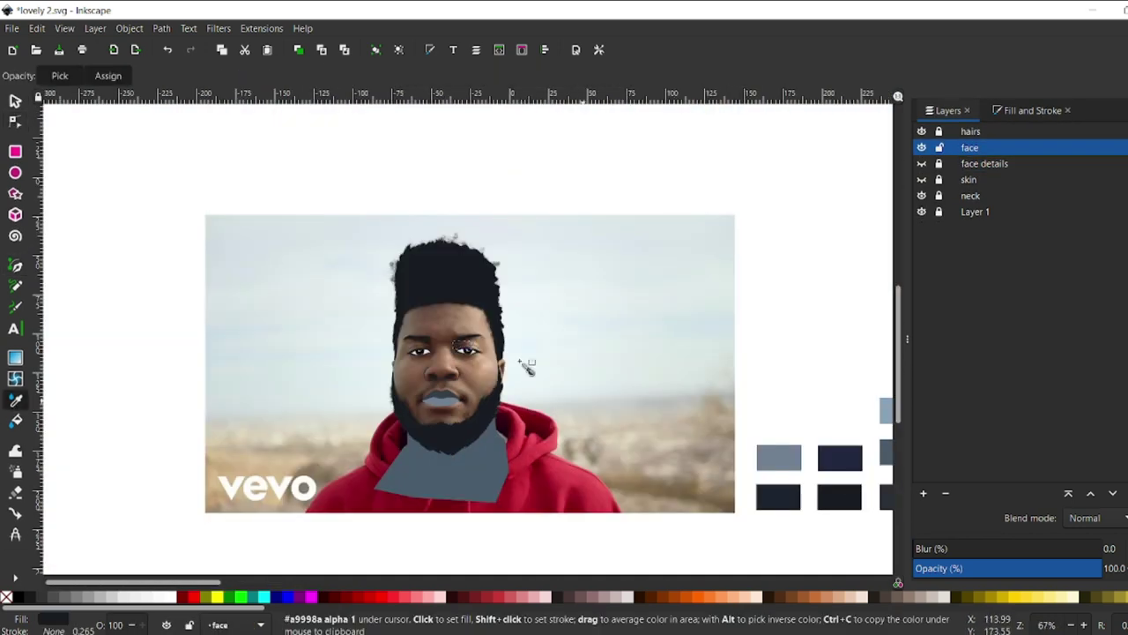
scroll(529, 365, "up", 5)
left_click(21, 267)
Step: Draw an upper eyelid crease above the other eye and fill it dark
left_click(15, 400)
scroll(467, 335, "left", 10)
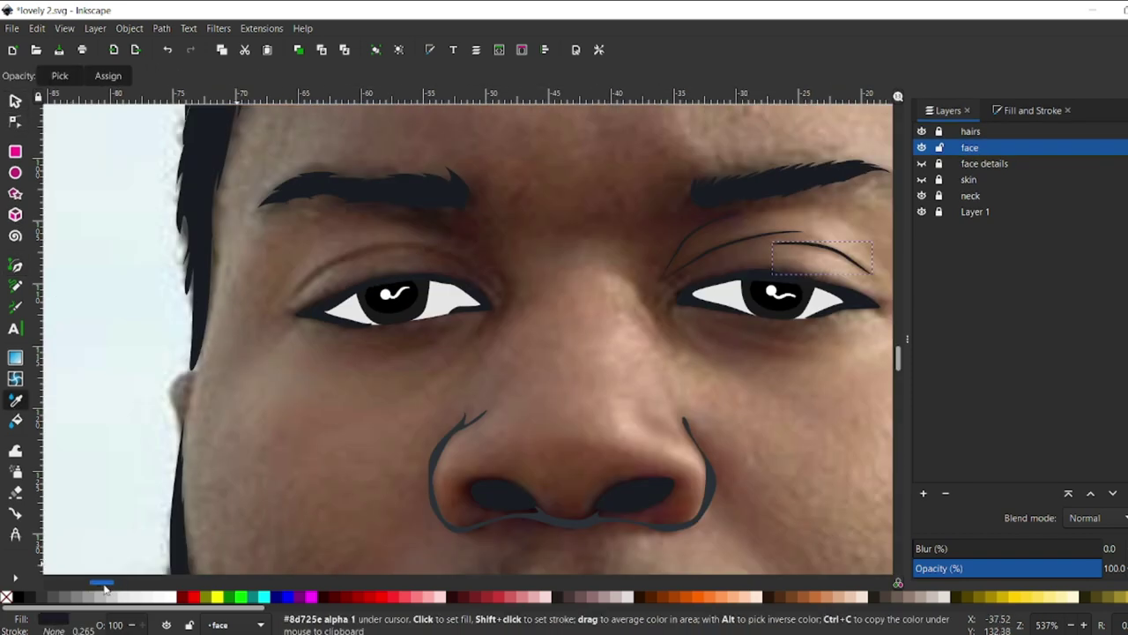
key("b")
key("Return")
key("d")
left_click(490, 280)
Step: Undo a mistaken ellipse path, turn off ellipse shaping, and draw a dark crease beside the eye
key("b")
left_click(387, 223)
key("ctrl+z")
left_click(246, 77)
left_click(221, 49)
left_click(387, 225)
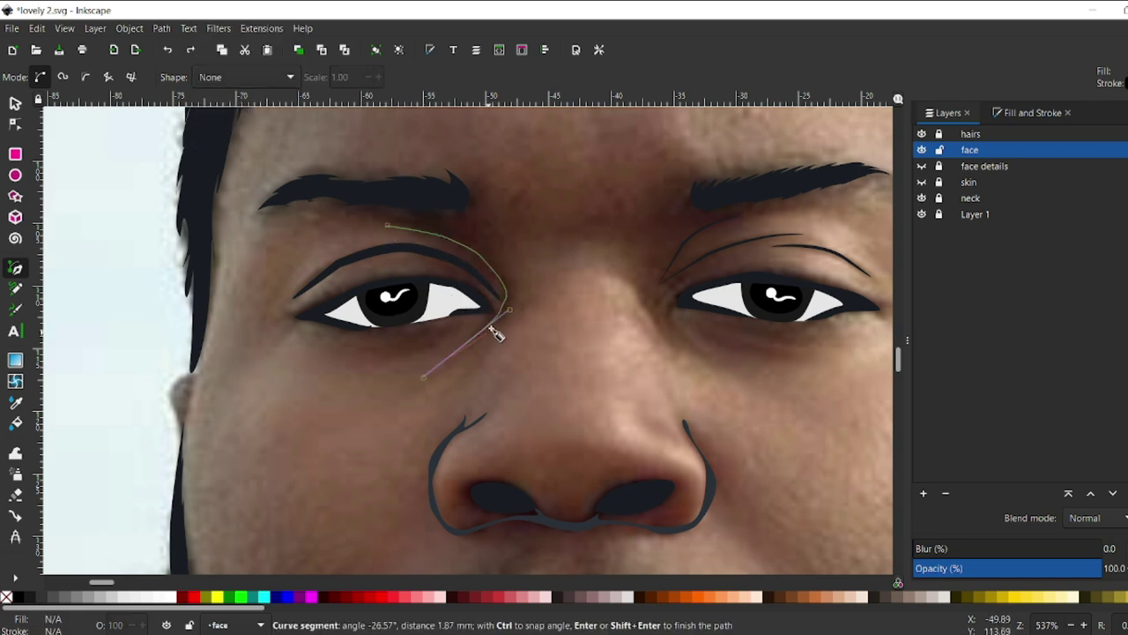
left_click(387, 225)
key("d")
left_click(672, 283)
Step: Finish the under-eye crease and fill it with the dark colour
key("b")
key("Return")
key("d")
left_click(327, 265)
key("b")
Step: Draw a dark under-eye curve bending toward the inner corner
left_click(682, 280)
left_click_drag(652, 291, 657, 331)
key("Return")
key("d")
left_click(327, 290)
key("b")
Step: Draw a curved dark line at the inner eye corner, then deselect everything
scroll(629, 315, "up", 2)
left_click_drag(648, 284, 639, 349)
key("Return")
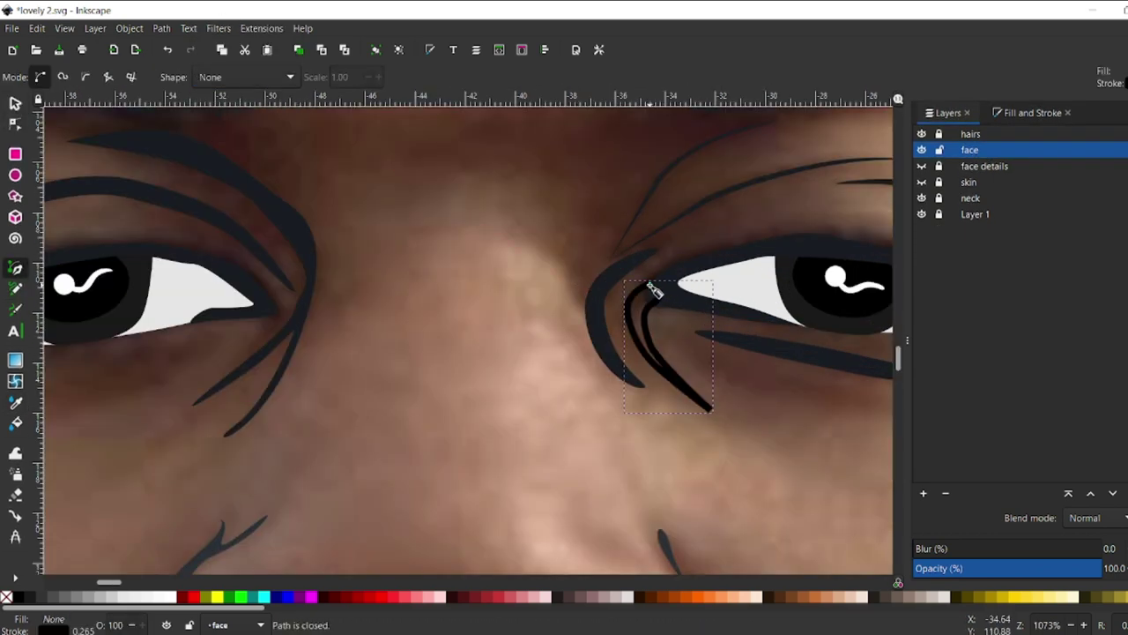
key("d")
left_click(496, 478)
key("s")
key("Escape")
Step: Inspect a face details shape, then save the drawing
scroll(755, 354, "down", 4)
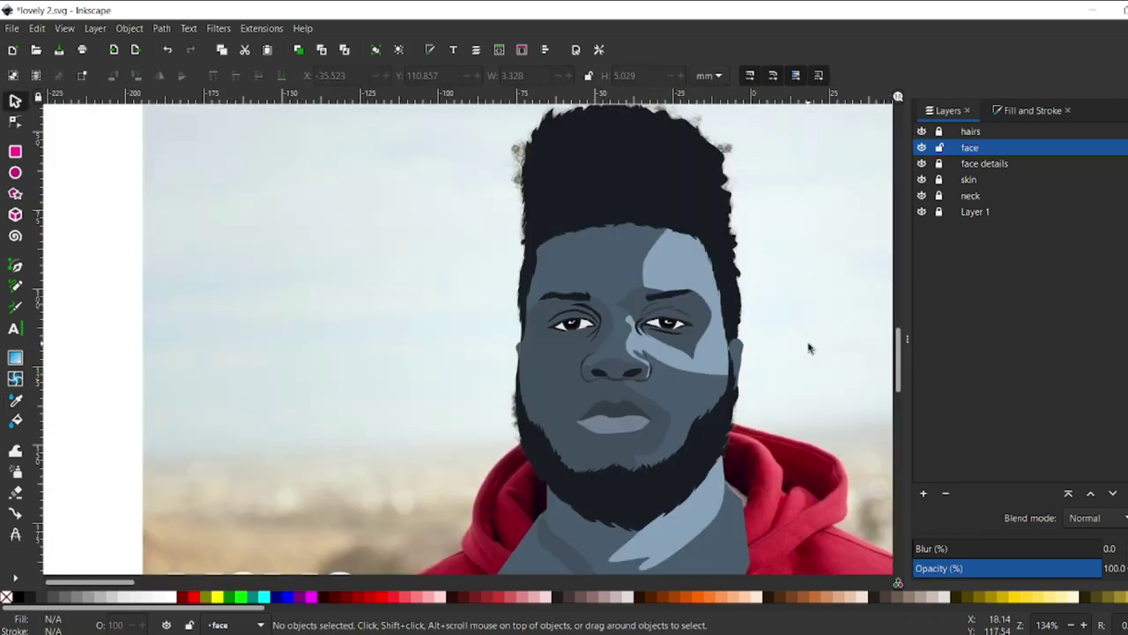
scroll(808, 344, "up", 4)
scroll(554, 304, "up", 2)
left_click(574, 520)
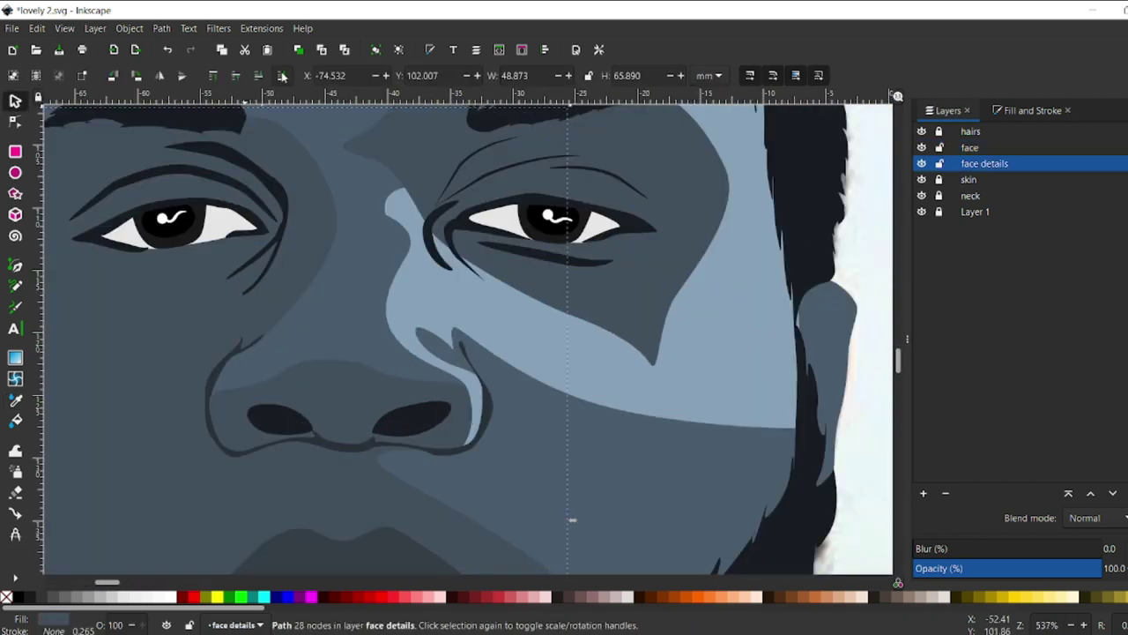
scroll(516, 350, "down", 3)
key("Escape")
key("ctrl+s")
Step: Hide all vector layers except face details, leaving the photo visible
scroll(517, 293, "down", 1)
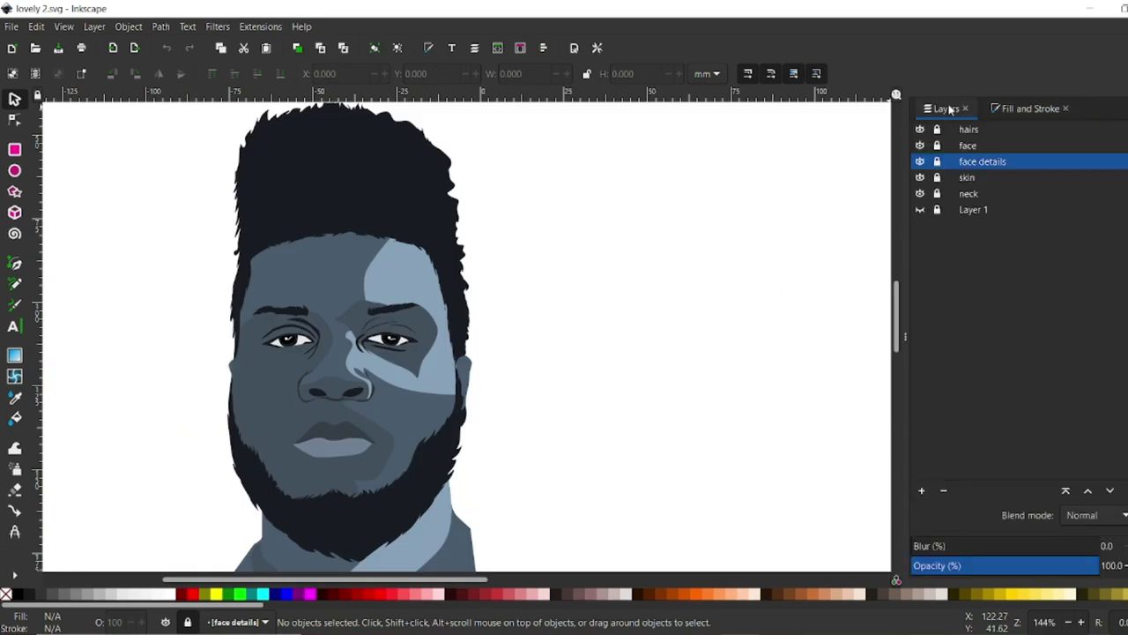
left_click(921, 212, "shift")
left_click(920, 161)
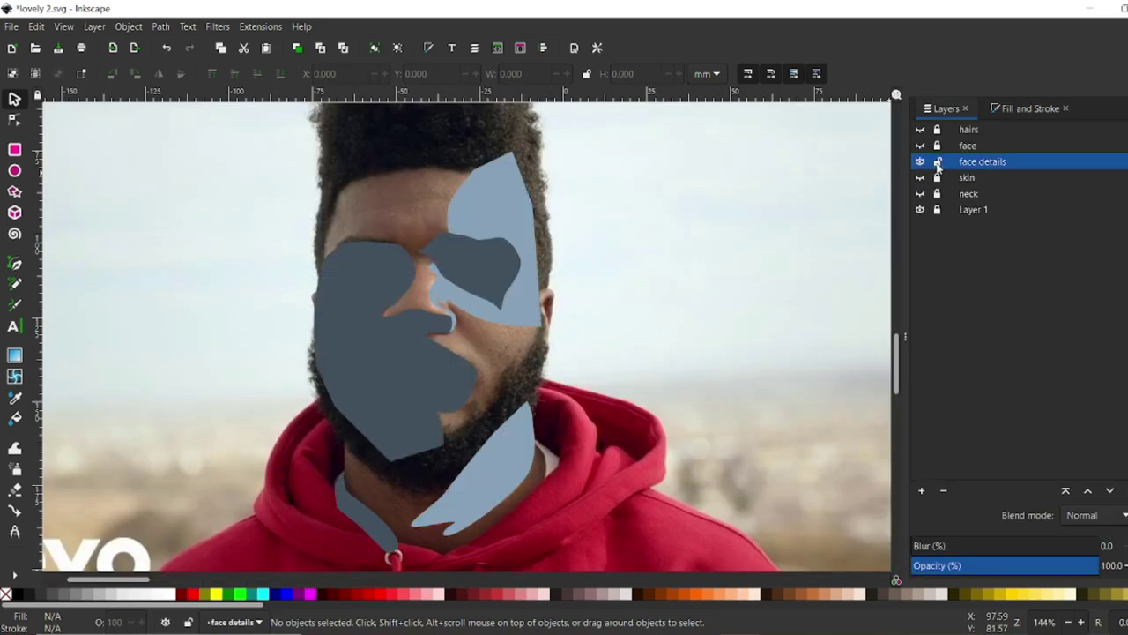
scroll(568, 277, "up", 6)
Step: Trace a grey-blue shading shape inside the right ear with no black outline
key("b")
left_click(363, 186)
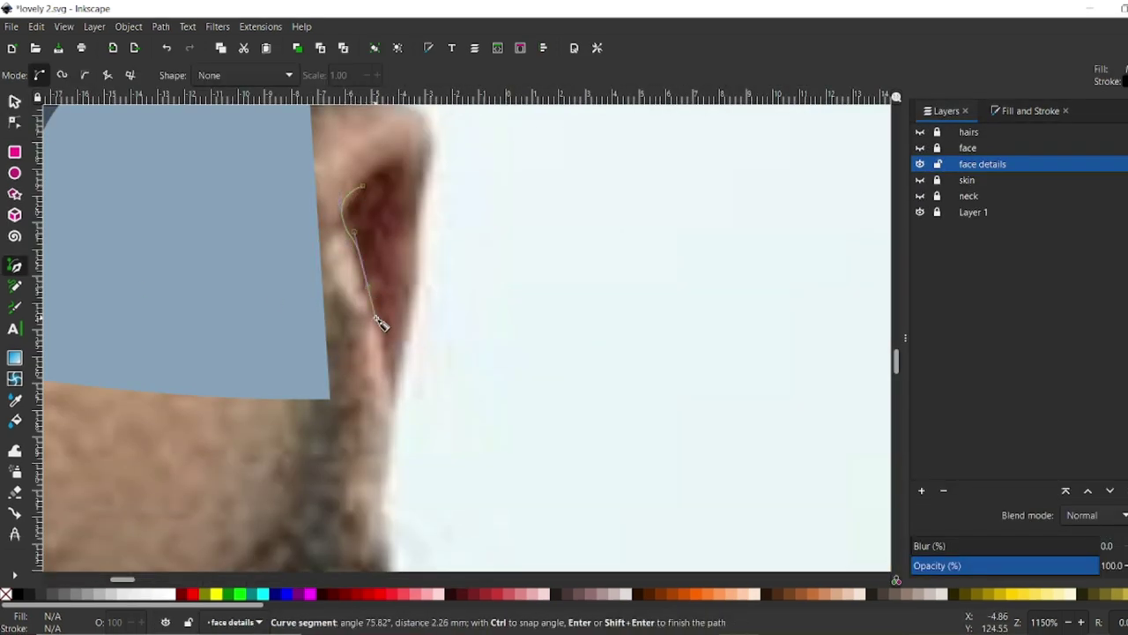
left_click(362, 186)
key("5")
key("d")
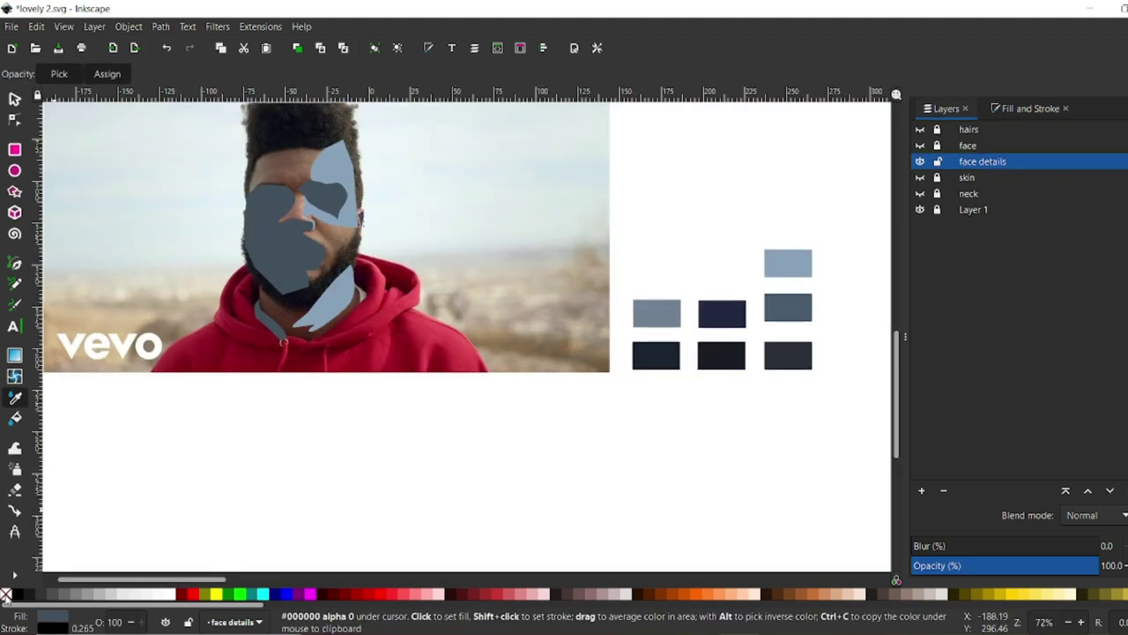
scroll(362, 221, "up", 2)
left_click(378, 221)
key("Escape")
key("s")
left_click_drag(148, 580, 126, 580)
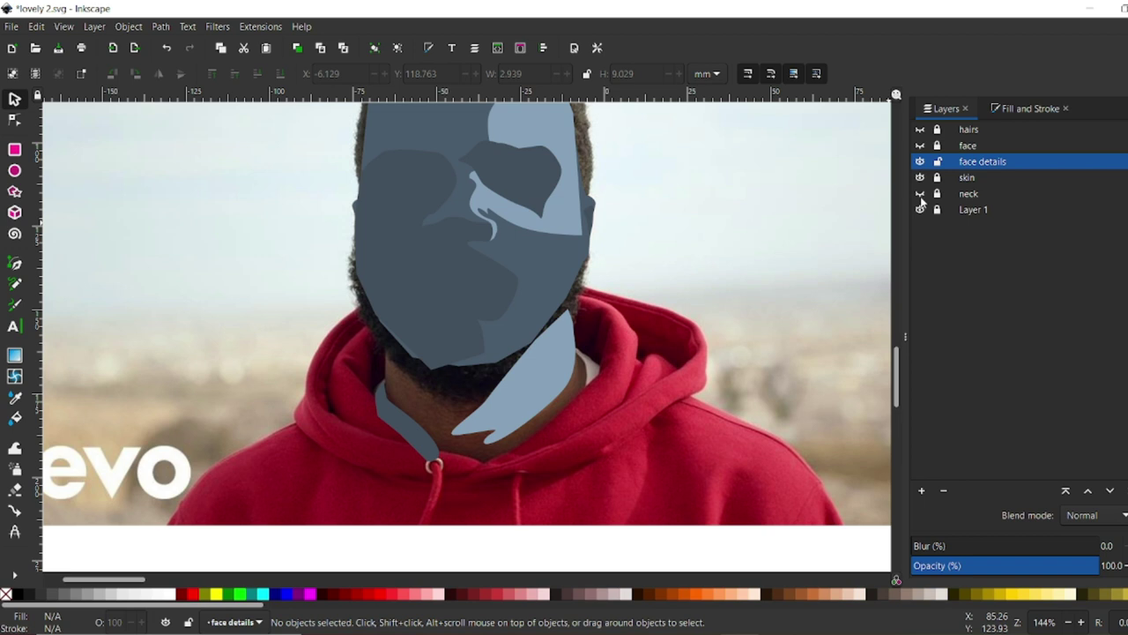
Step: Hide the face details and skin layers and add a new layer named 'clothes'
left_click(919, 161)
left_click(919, 177)
left_click(921, 490)
type("clothes")
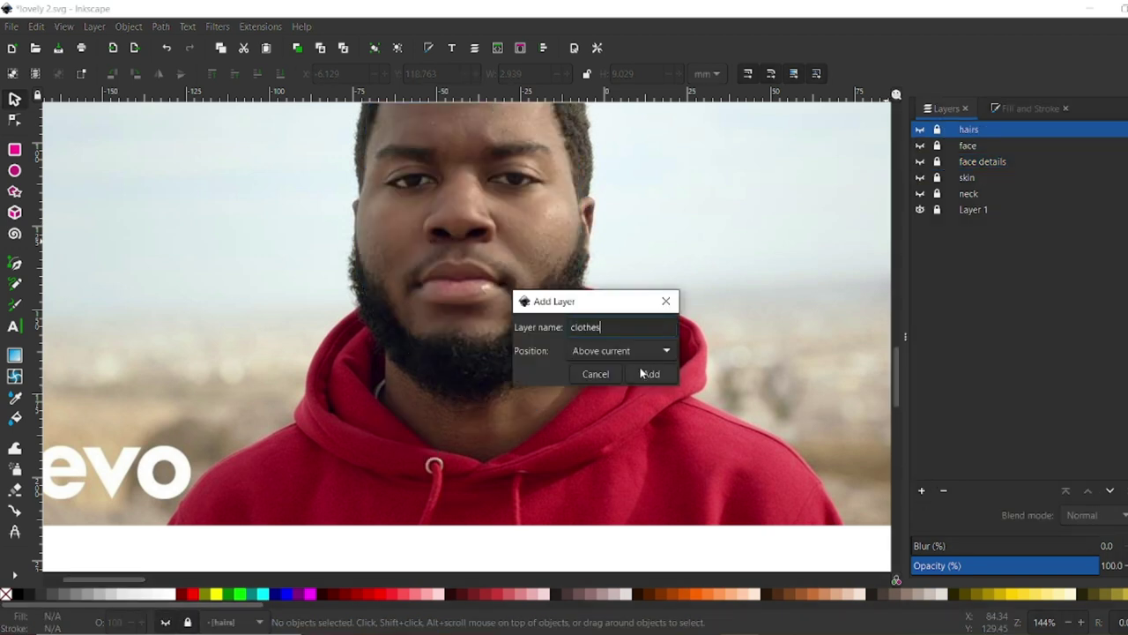
left_click(643, 374)
Step: Trace the hoodie outline as a closed shape filled near-black, placed below the neck layer
key("b")
left_click_drag(164, 533, 202, 479)
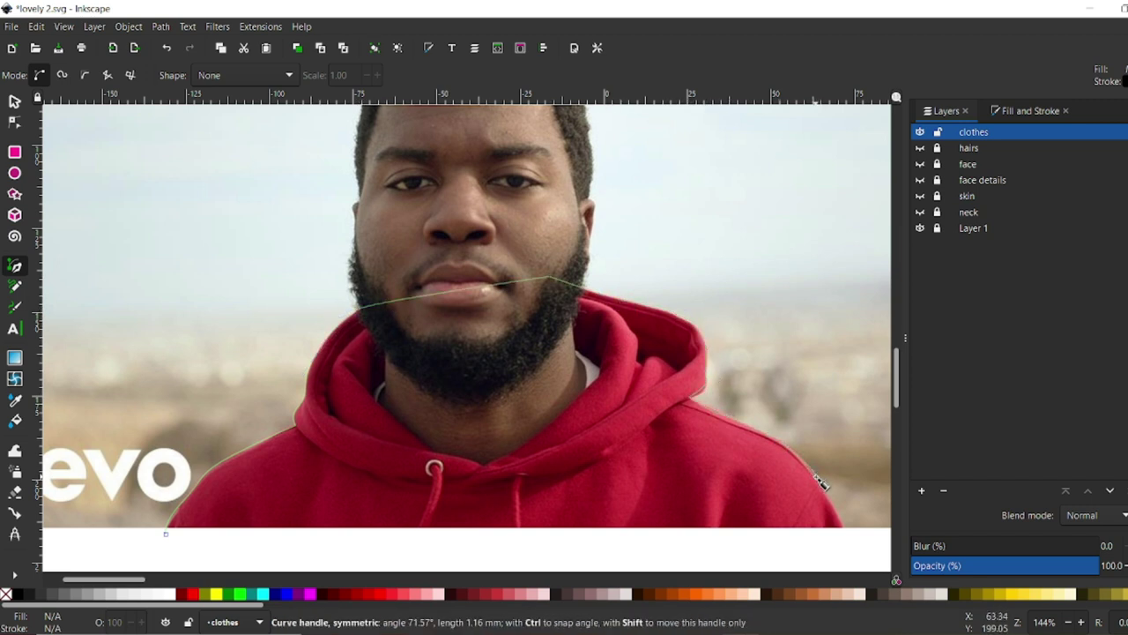
left_click(165, 533)
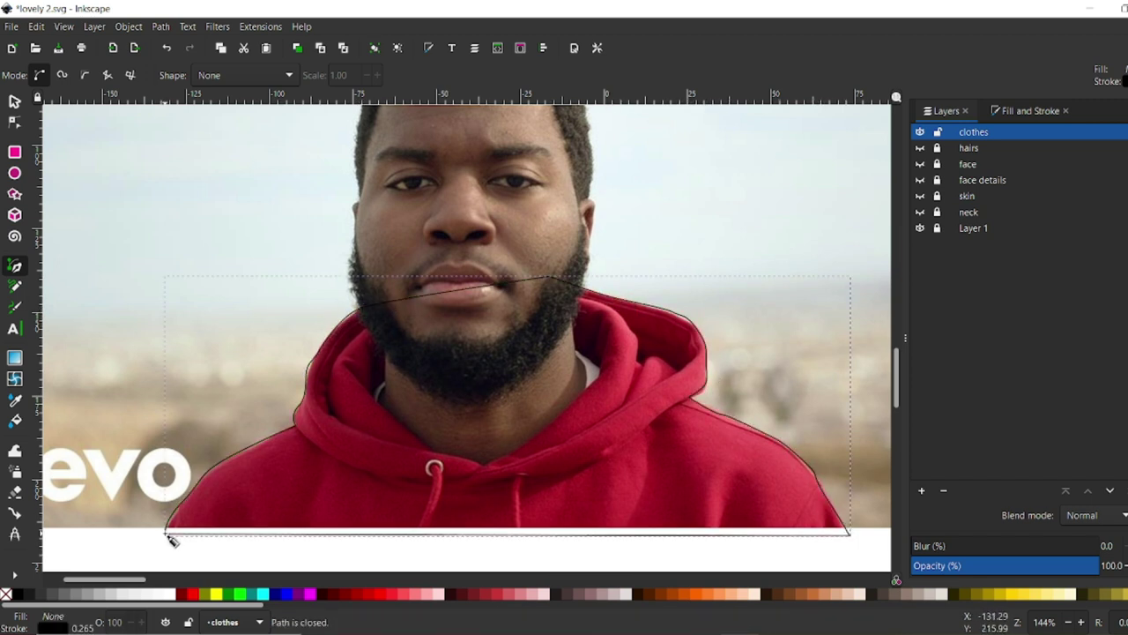
key("d")
key("minus")
key("minus")
left_click_drag(132, 582, 139, 582)
left_click(697, 446)
key("s")
left_click_drag(974, 129, 974, 220)
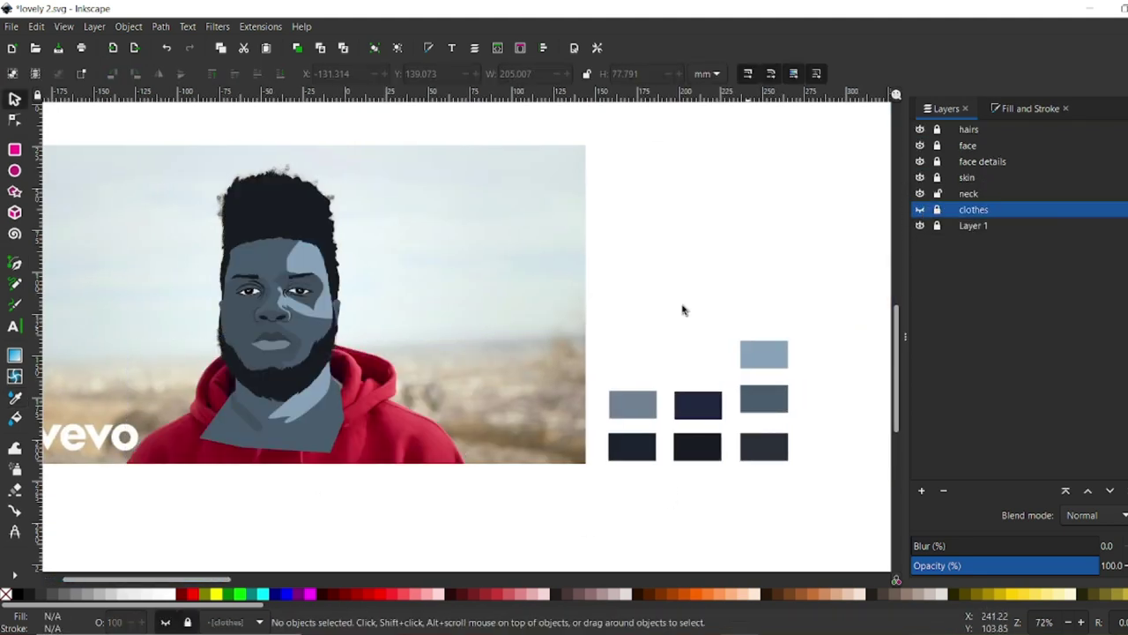
Step: Isolate the clothes layer and clear the hoodie's fill to reveal the photo
scroll(236, 380, "up", 2)
left_click(920, 209, "shift")
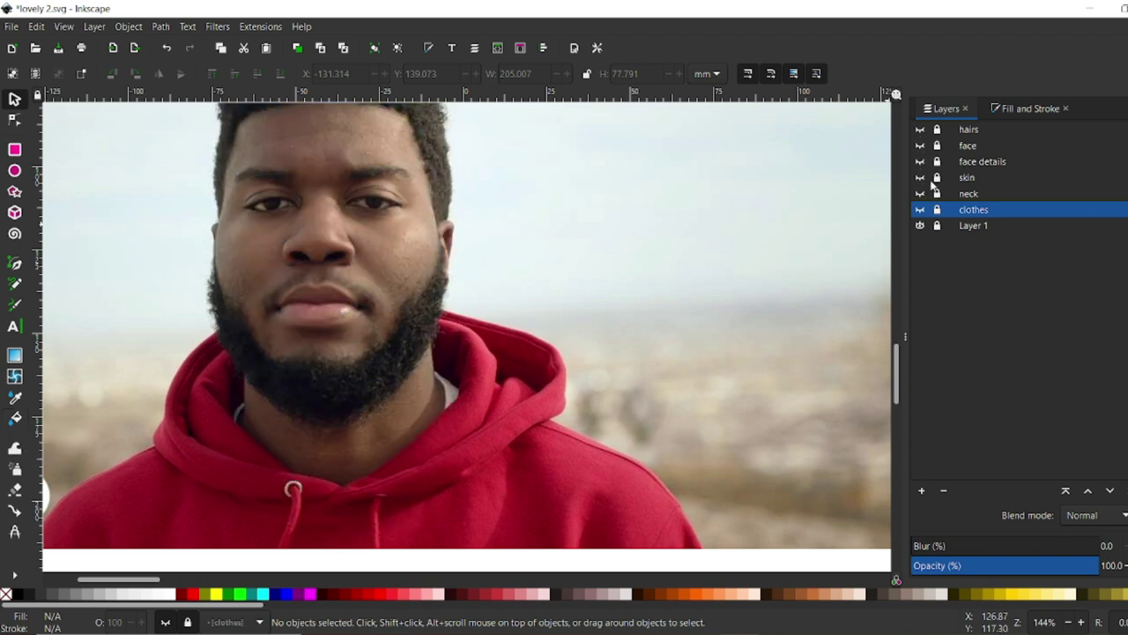
left_click(98, 483)
left_click(6, 593)
Step: Draw a closed neckline cut-out shape from the chin along the hood opening
left_click(14, 263)
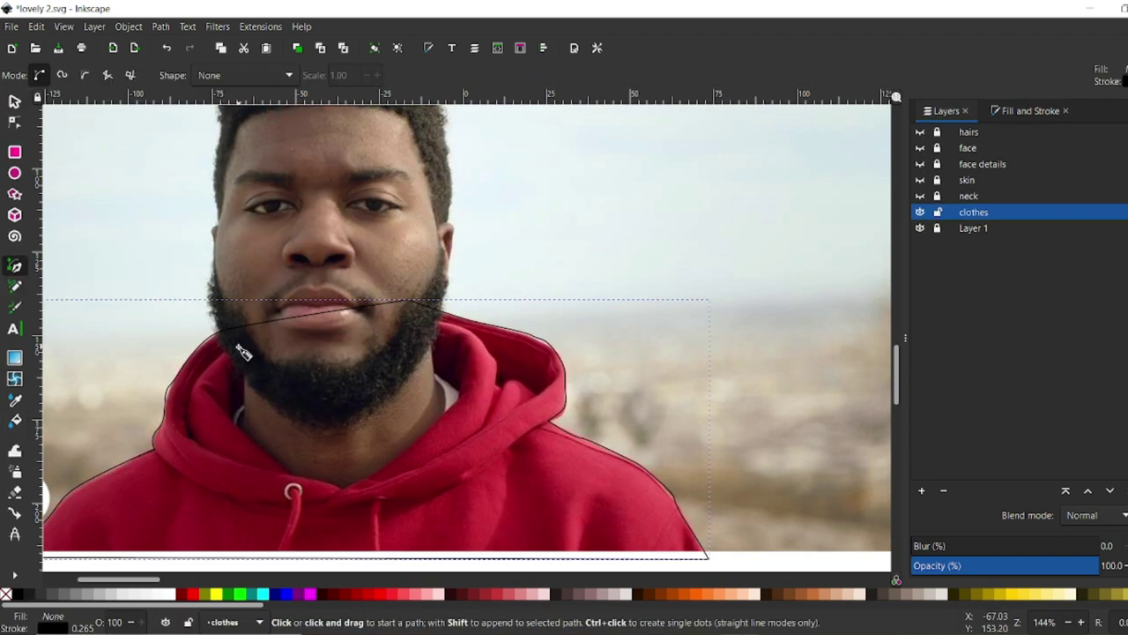
left_click(247, 315)
left_click_drag(234, 416, 261, 439)
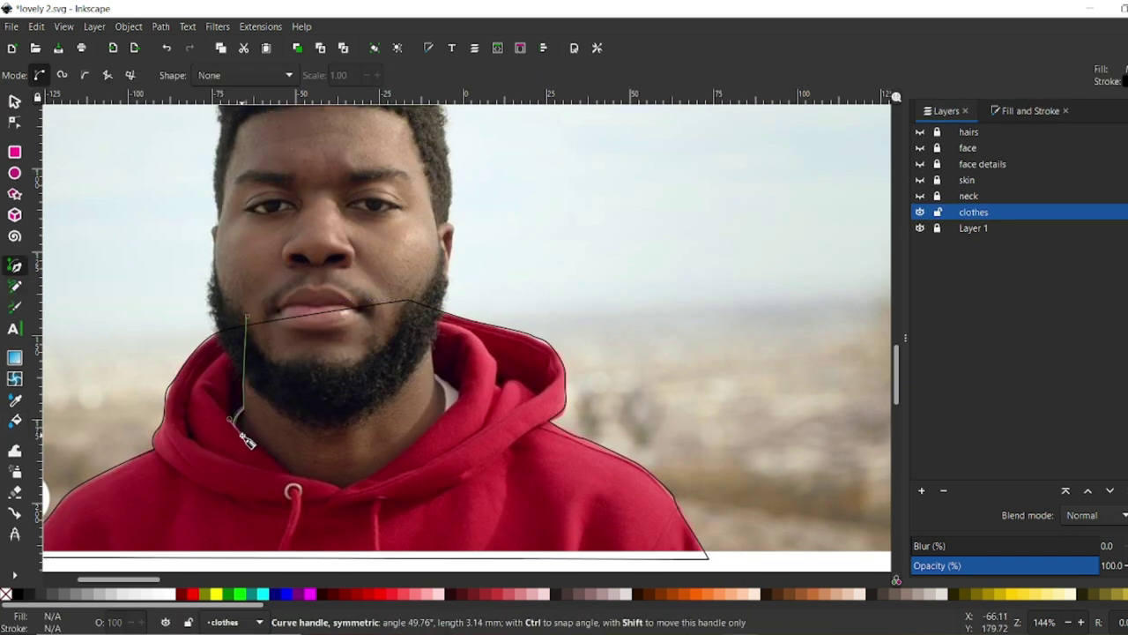
left_click(344, 489)
left_click(448, 419)
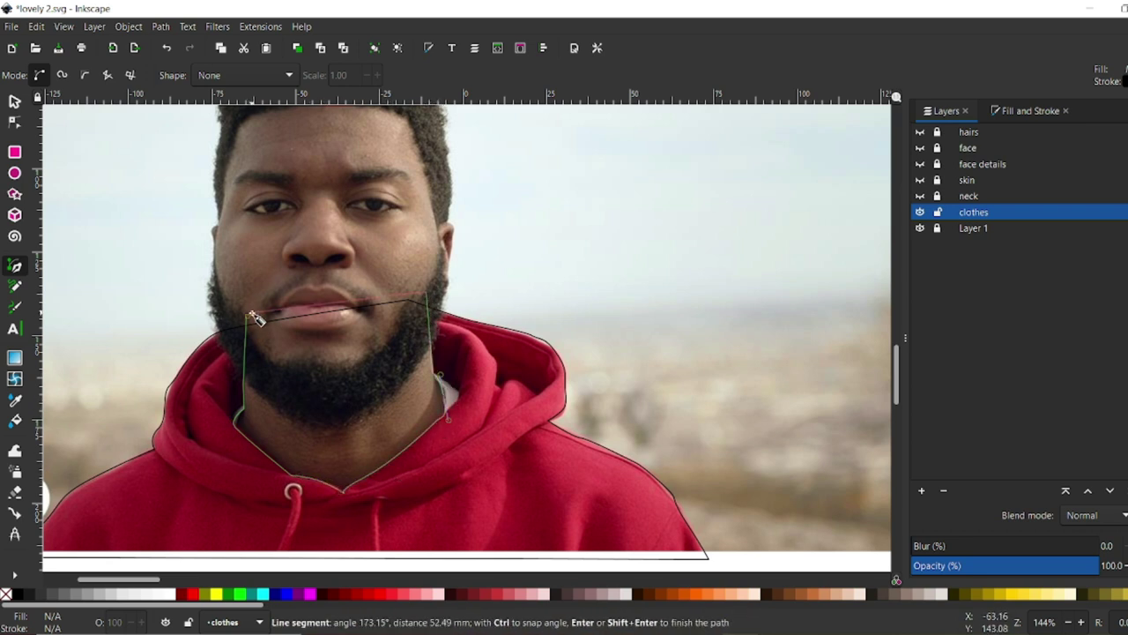
left_click(250, 315)
key("s")
Step: Subtract the neckline from the hoodie, show the hidden layers, and fill it dark
key("ctrl+a")
left_click(161, 26)
left_click(188, 114)
left_click_drag(919, 193, 919, 130)
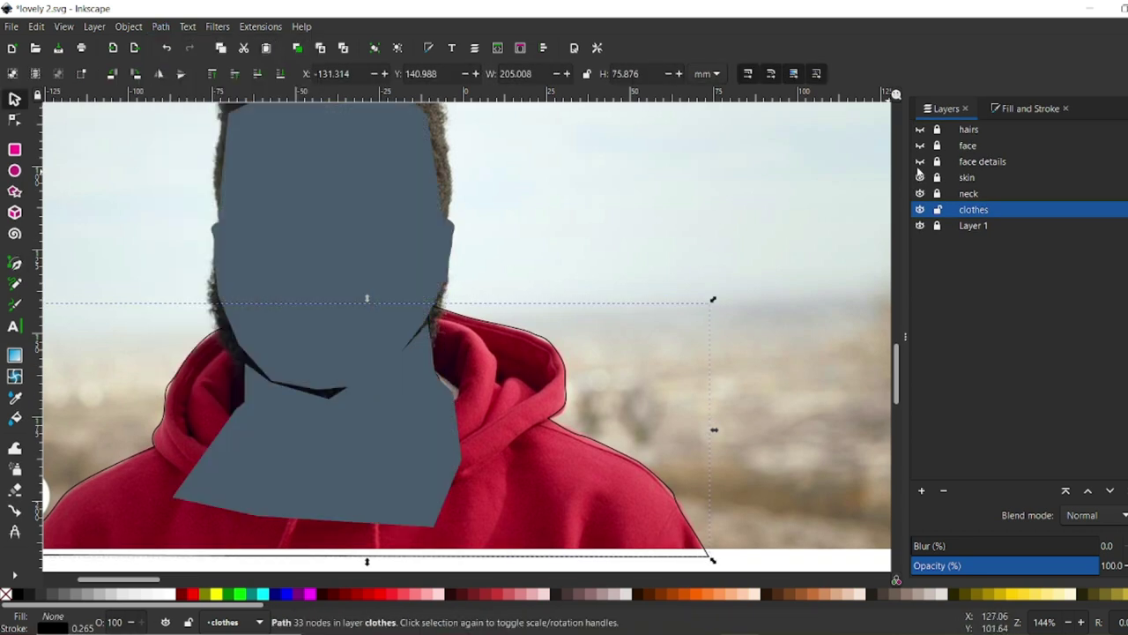
key("5")
key("d")
left_click(776, 368)
key("s")
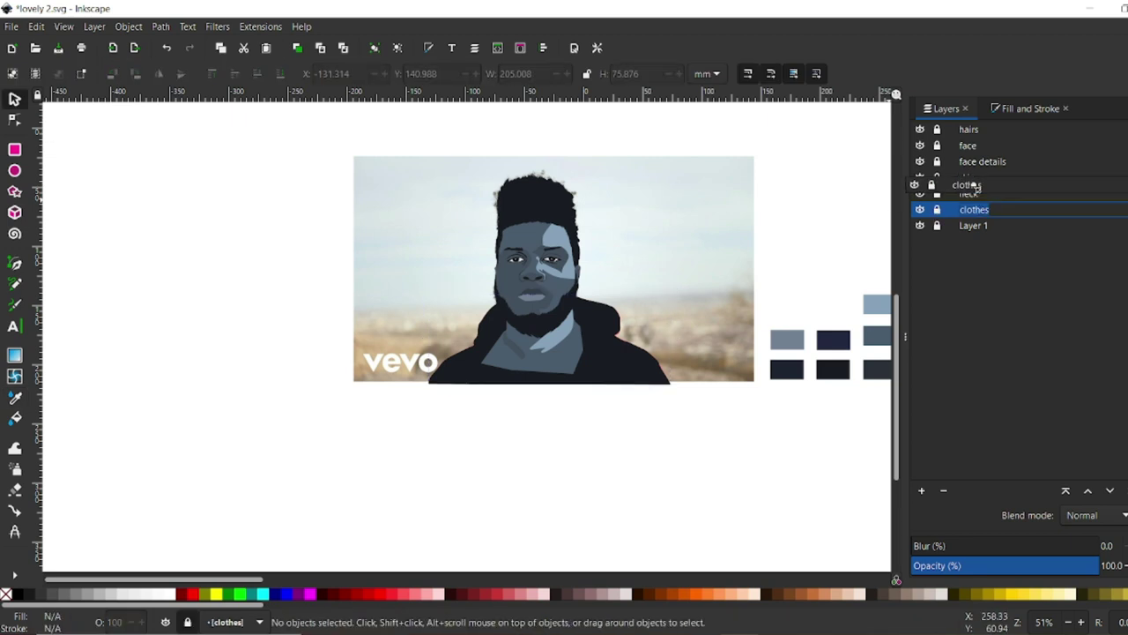
Step: Move the clothes layer above the neck layer and recolour the hoodie navy
left_click_drag(973, 209, 973, 186)
scroll(599, 352, "up", 2)
key("ctrl+a")
left_click(115, 474)
scroll(507, 398, "up", 3)
left_click_drag(115, 580, 155, 580)
key("d")
left_click(800, 444)
key("s")
key("Escape")
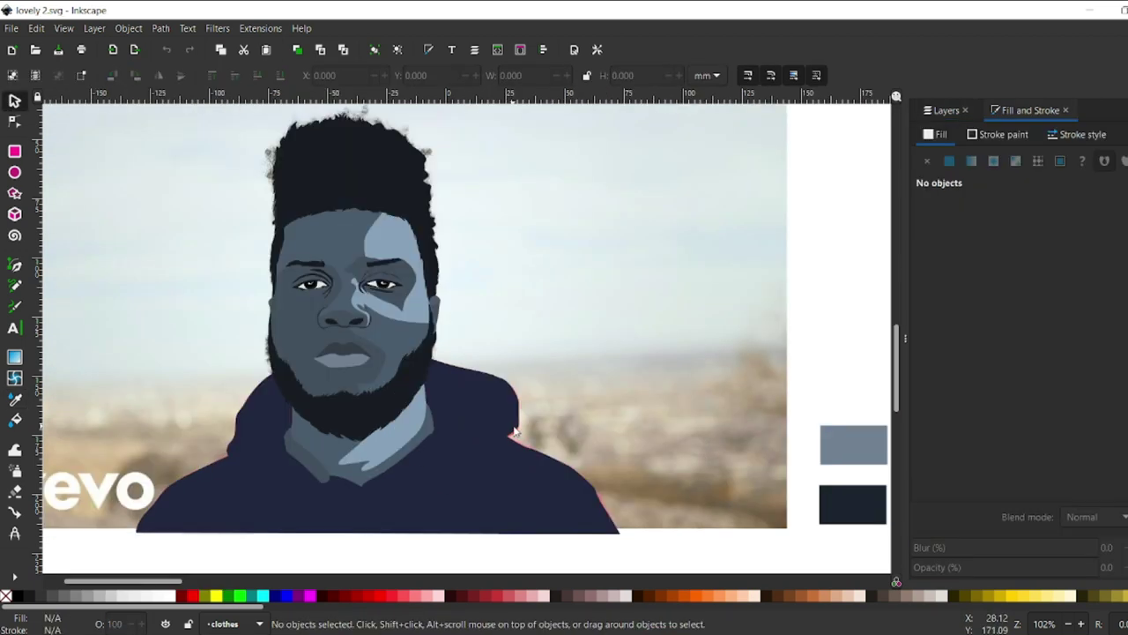
left_click(920, 196)
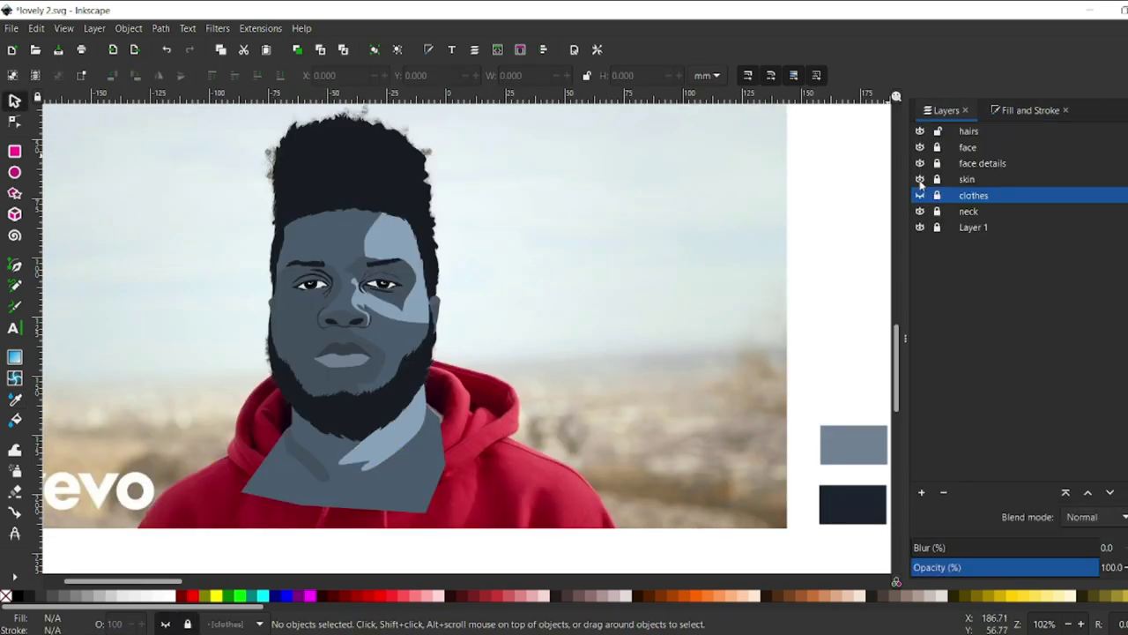
Step: Hide the neck, skin, face details and face layers, then add a 'clothes details' layer
left_click(920, 212)
left_click(920, 179)
left_click(920, 163)
left_click(920, 147)
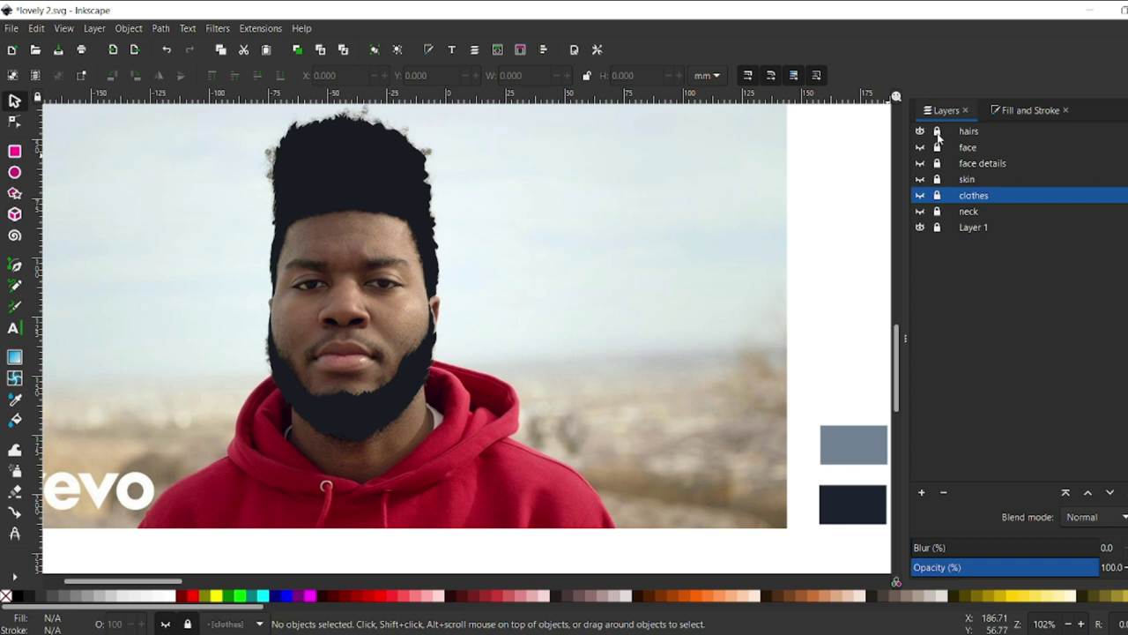
key("ctrl+shift+n")
type("clothes details")
key("Return")
Step: Draw a curved shadow shape along the hood fold and fill it dark navy
key("b")
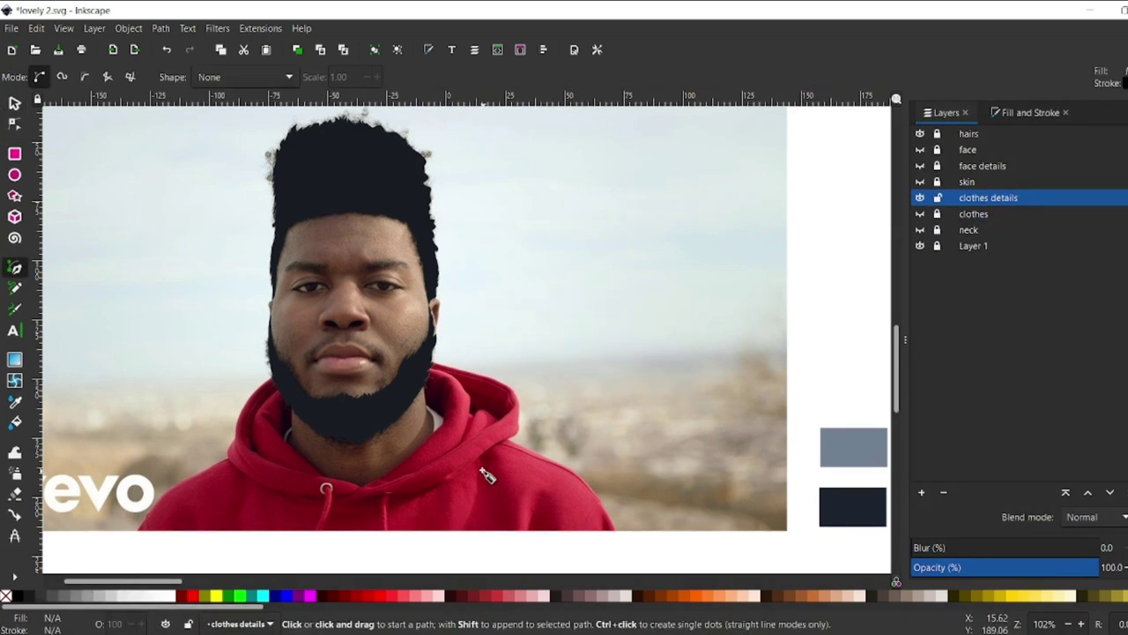
left_click_drag(475, 487, 479, 483)
scroll(480, 467, "up", 6, "ctrl")
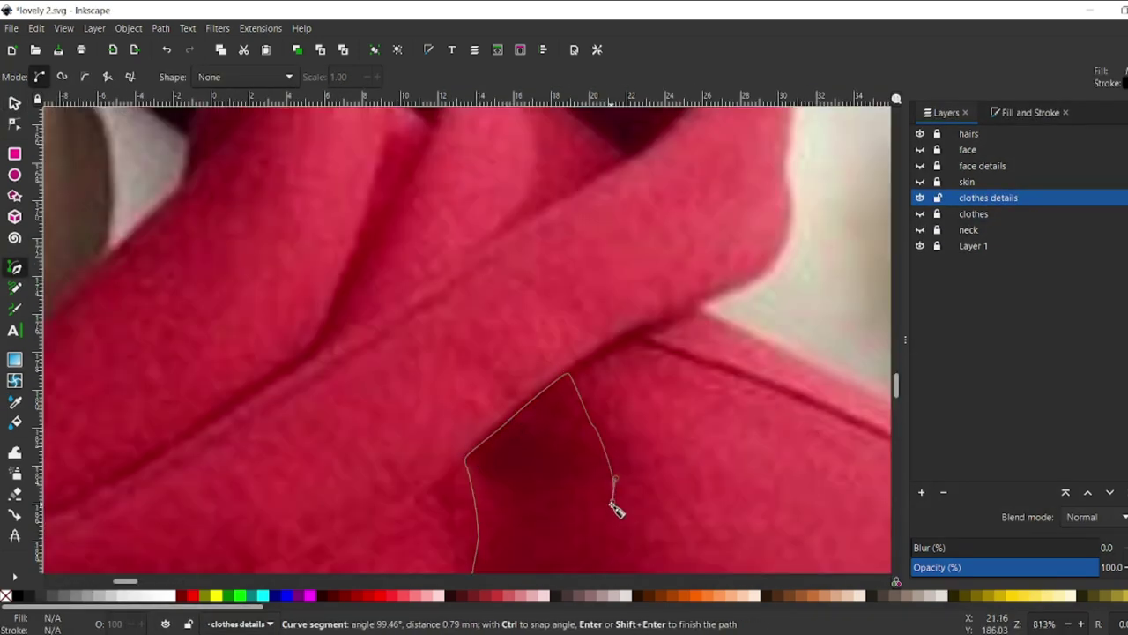
scroll(617, 488, "down", 3, "ctrl")
scroll(881, 302, "down", 4, "ctrl")
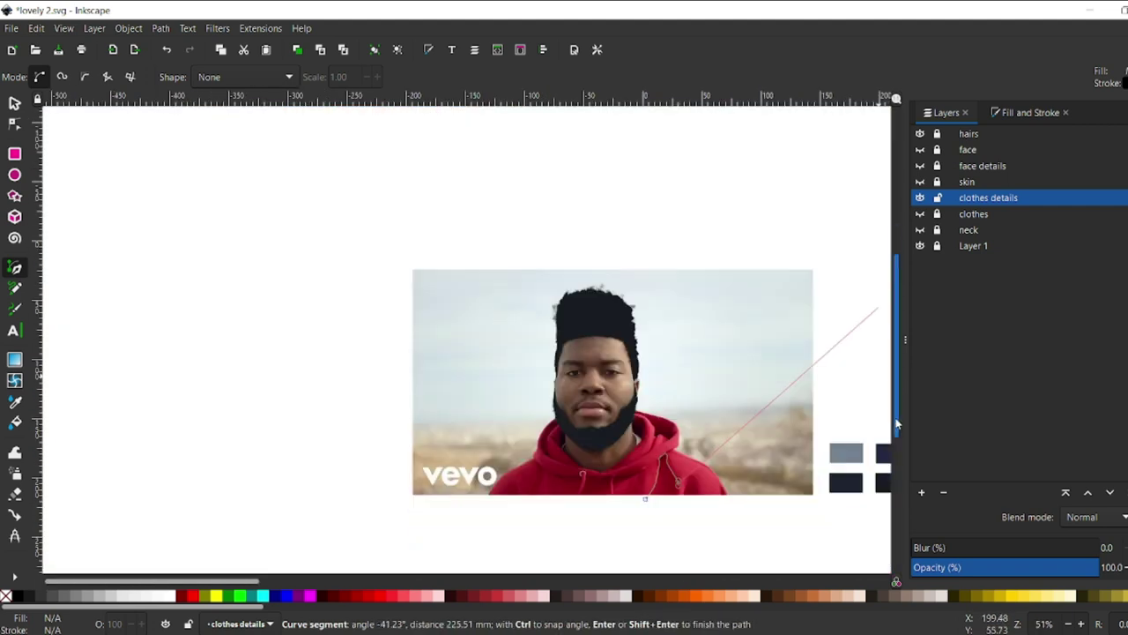
scroll(349, 329, "up", 4, "ctrl")
left_click_drag(349, 329, 340, 392)
left_click(91, 385)
scroll(45, 373, "down", 4, "ctrl")
key("d")
left_click(576, 367)
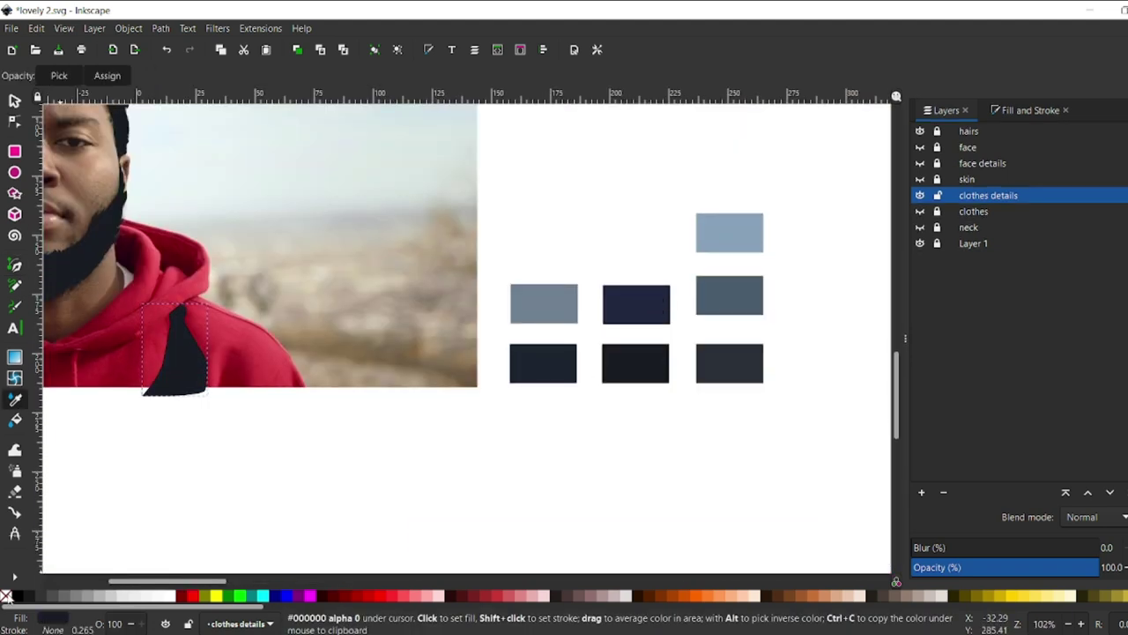
Step: Draw a small triangular shadow on the hoodie and fill it with the dark colour
key("d")
scroll(256, 286, "up", 4, "ctrl")
scroll(365, 399, "down", 3, "ctrl")
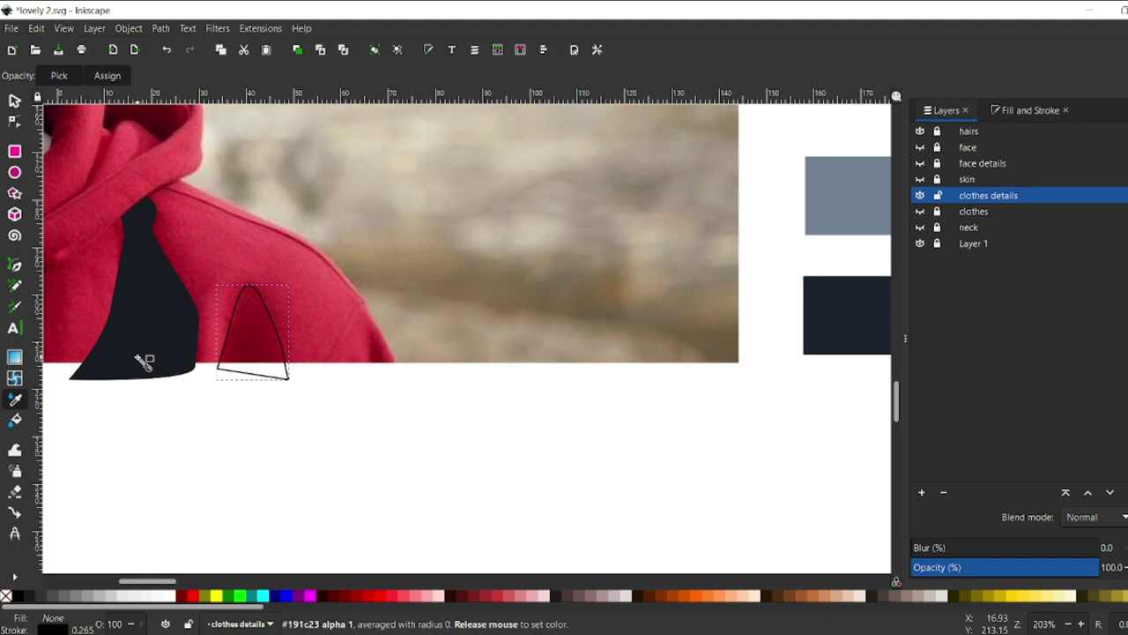
scroll(370, 291, "up", 3, "ctrl")
left_click(357, 187)
left_click(370, 381)
left_click(448, 348)
left_click(357, 187)
scroll(212, 300, "down", 6, "ctrl")
key("d")
left_click(124, 291)
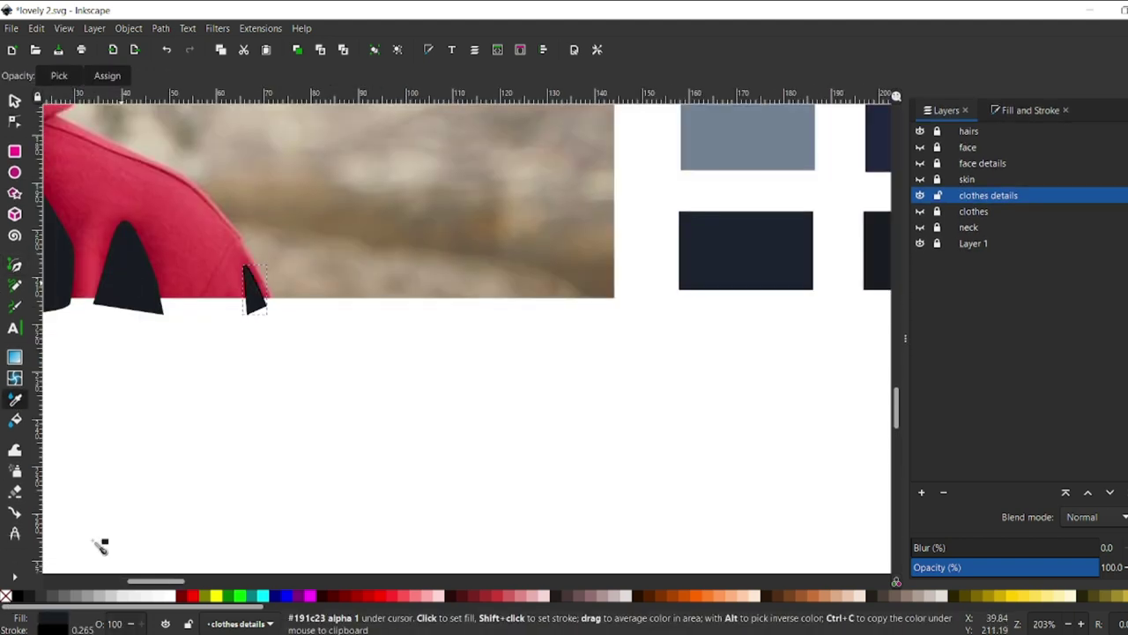
Step: Draw a closed hood shadow shape and fill it dark
scroll(100, 541, "left", 10)
scroll(64, 344, "up", 5)
key("b")
scroll(614, 291, "up", 2, "ctrl")
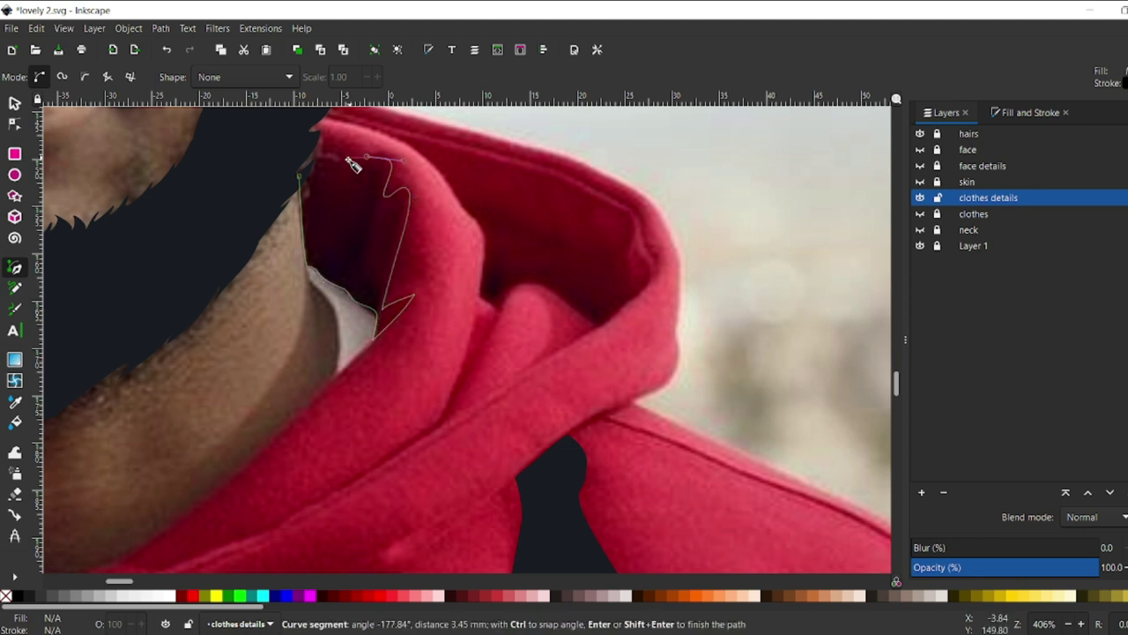
left_click(300, 177)
scroll(300, 180, "down", 2, "ctrl")
key("d")
left_click(428, 449)
Step: Trace a shadow curving along the hood's edge and fill it dark
key("b")
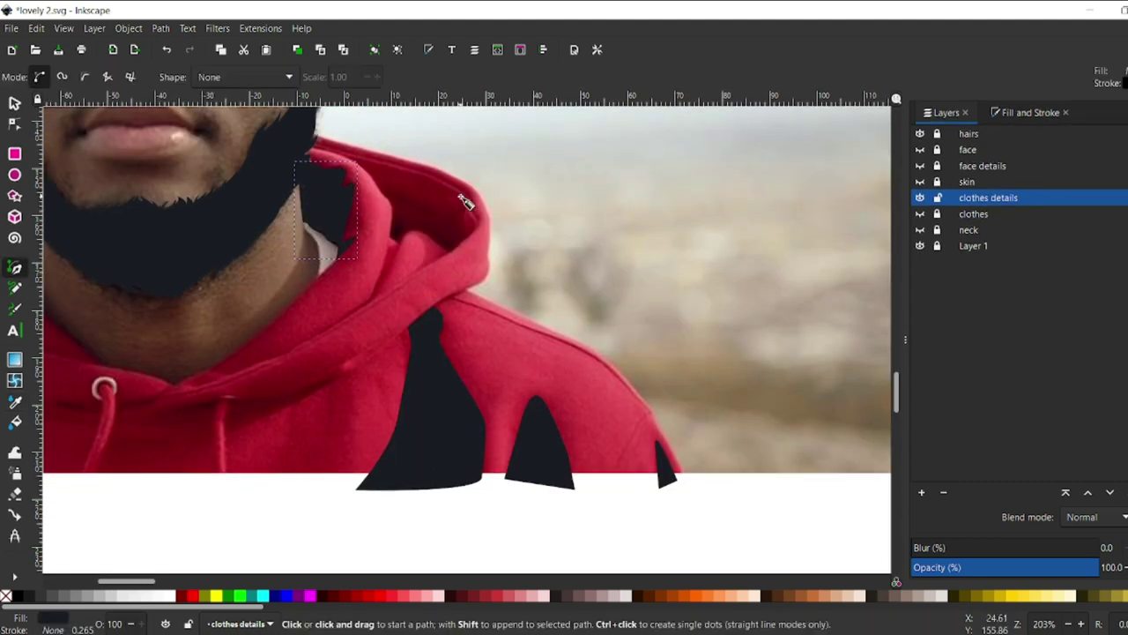
scroll(465, 201, "up", 4, "ctrl")
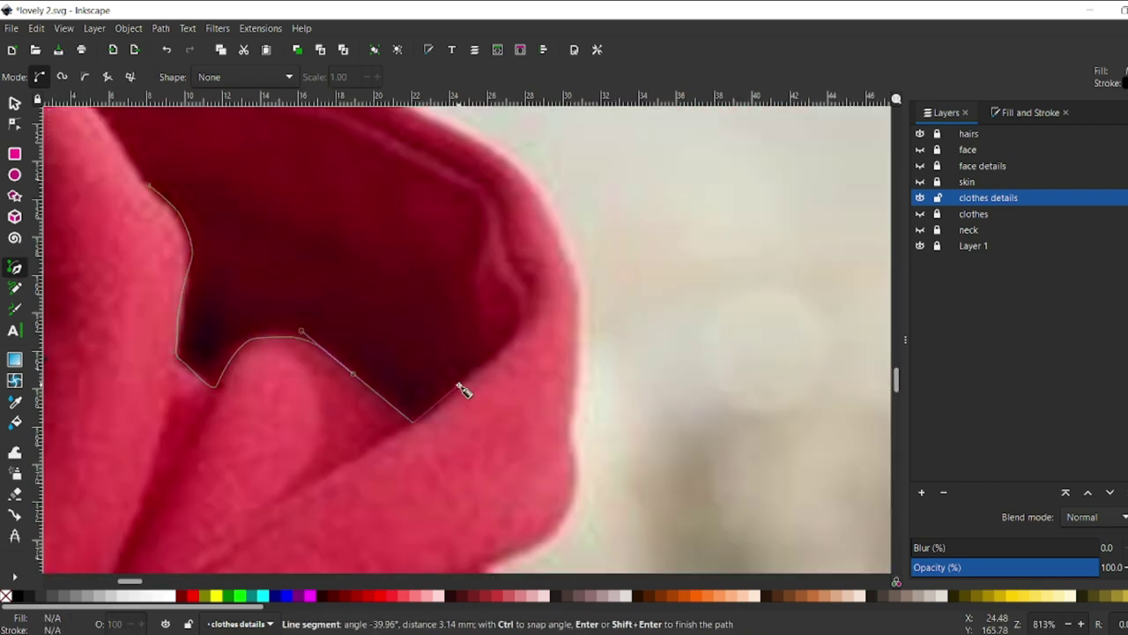
scroll(455, 191, "down", 3, "ctrl")
scroll(284, 295, "up", 2, "ctrl")
left_click_drag(130, 361, 104, 359)
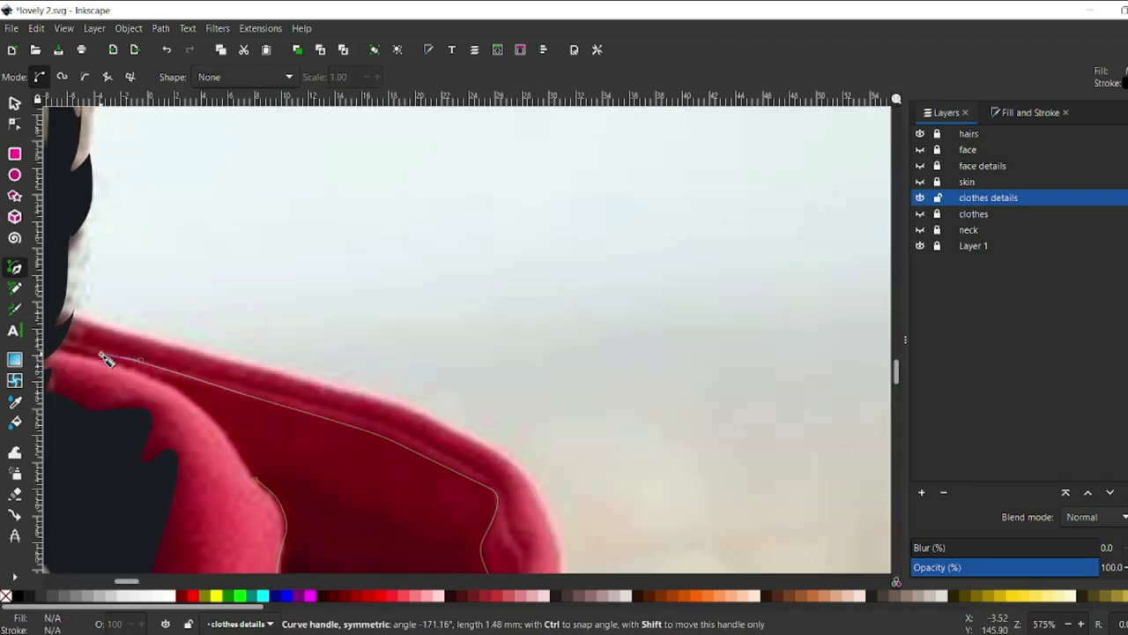
key("Return")
scroll(252, 479, "down", 2, "ctrl")
key("d")
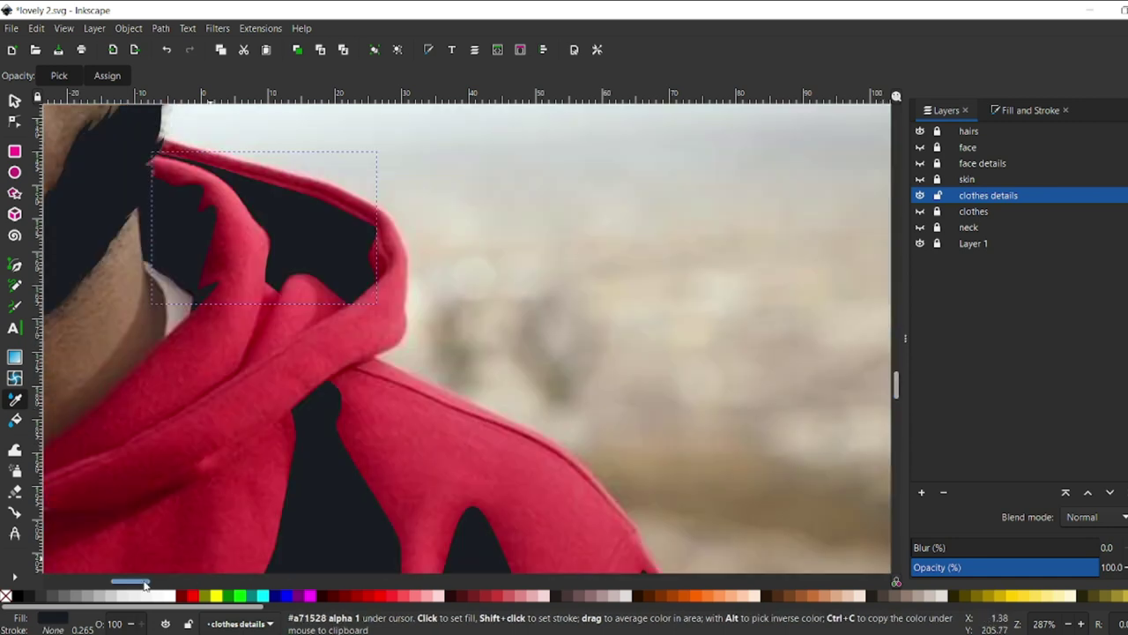
left_click(14, 263)
Step: Add a dark shadow shape along the hood's left fold
left_click(193, 385)
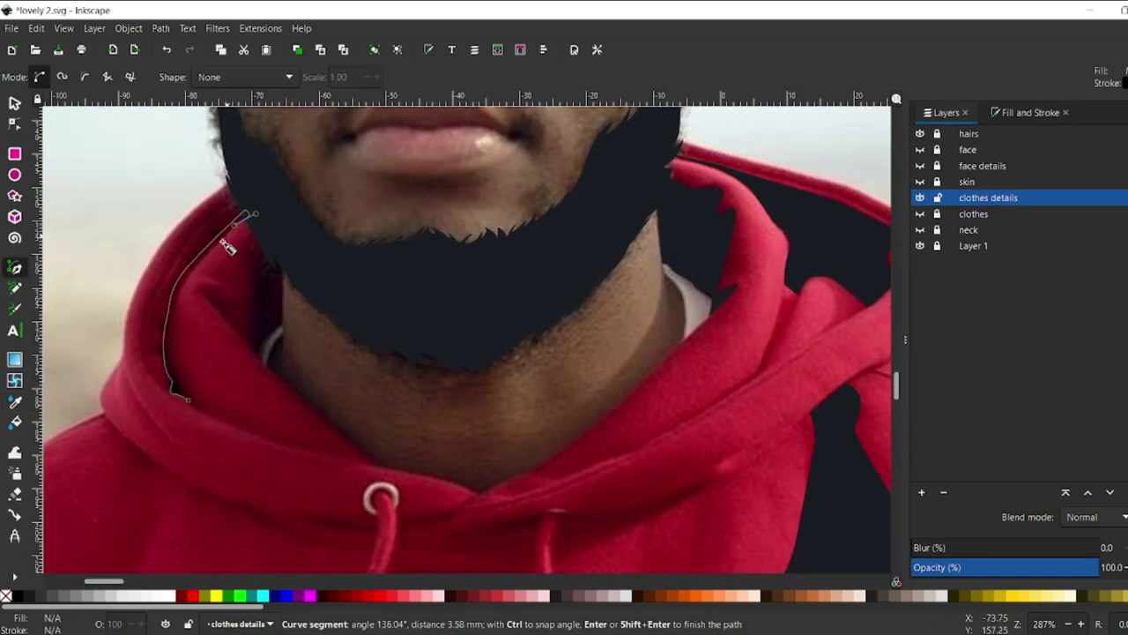
key("Return")
scroll(179, 368, "down", 2, "ctrl")
key("d")
key("b")
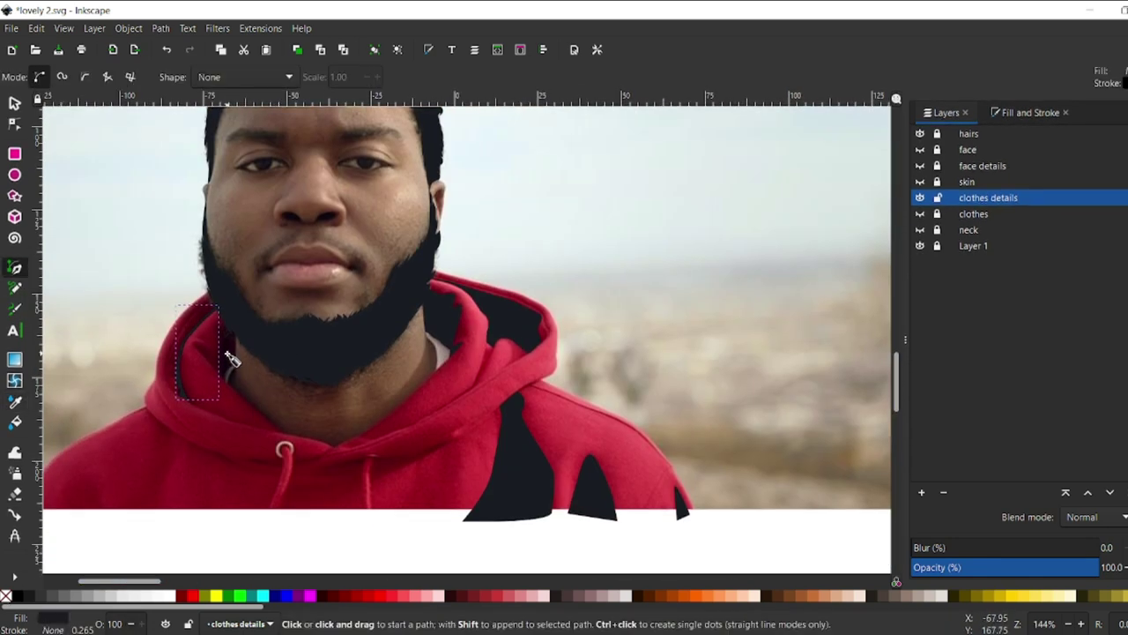
scroll(176, 352, "up", 2, "ctrl")
left_click_drag(159, 338, 198, 379)
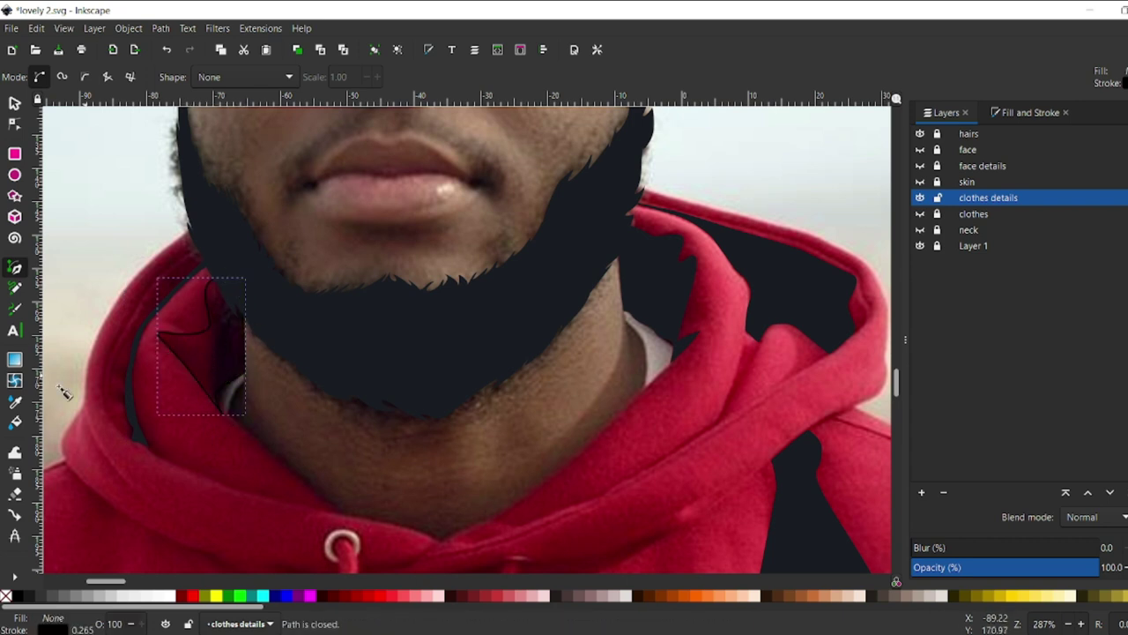
key("d")
left_click(220, 352)
Step: Draw a long shadow shape along the hoodie hem
key("b")
left_click_drag(894, 378, 894, 390)
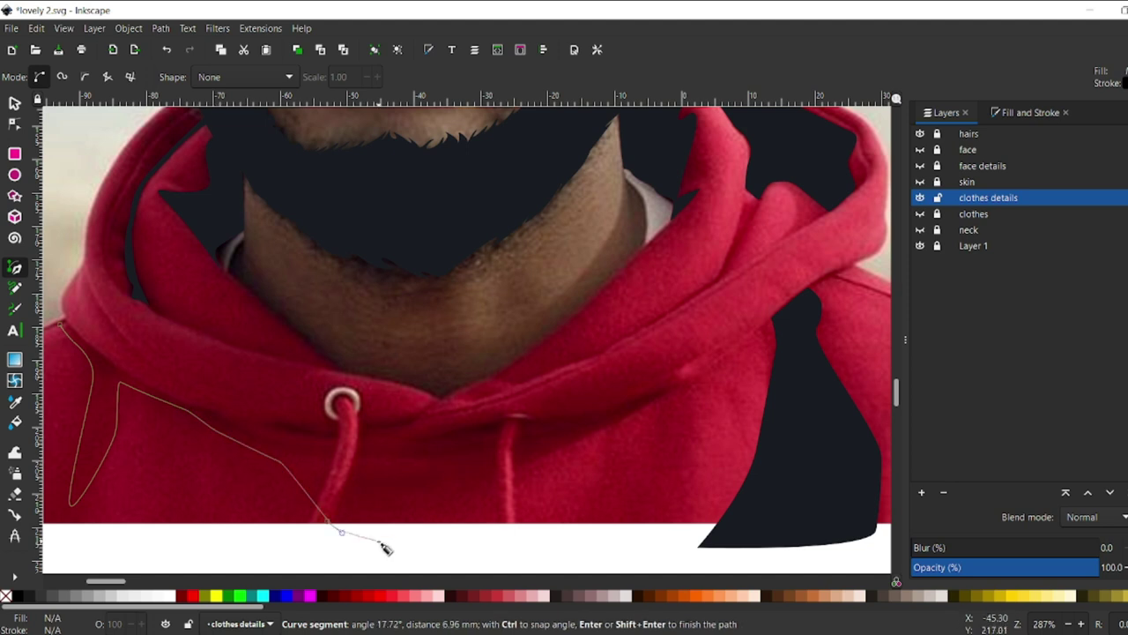
left_click(59, 324)
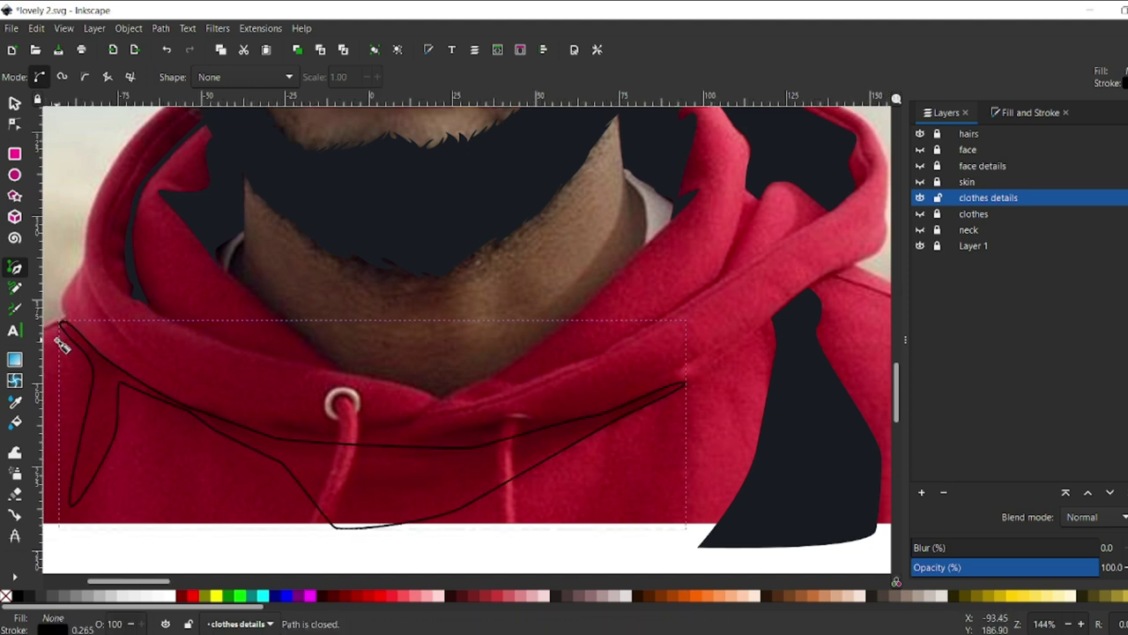
scroll(60, 326, "down", 2, "ctrl")
key("d")
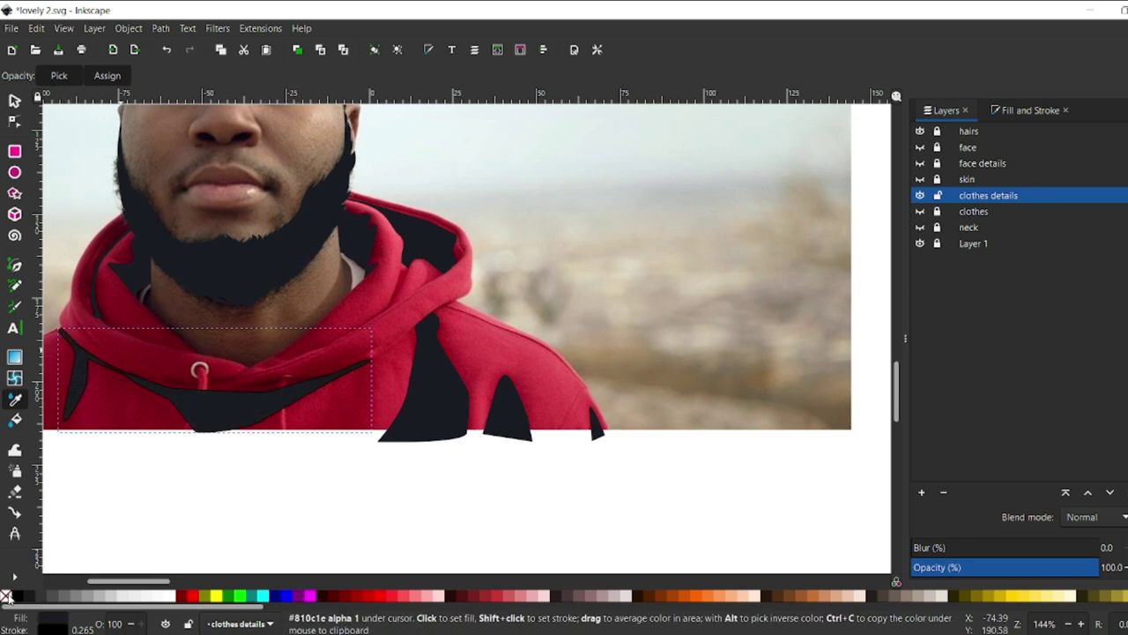
scroll(467, 406, "left", 5)
Step: Compare against the navy clothes layer, then trace a closed sliver path along the hood fold
left_click(920, 212)
left_click(14, 264)
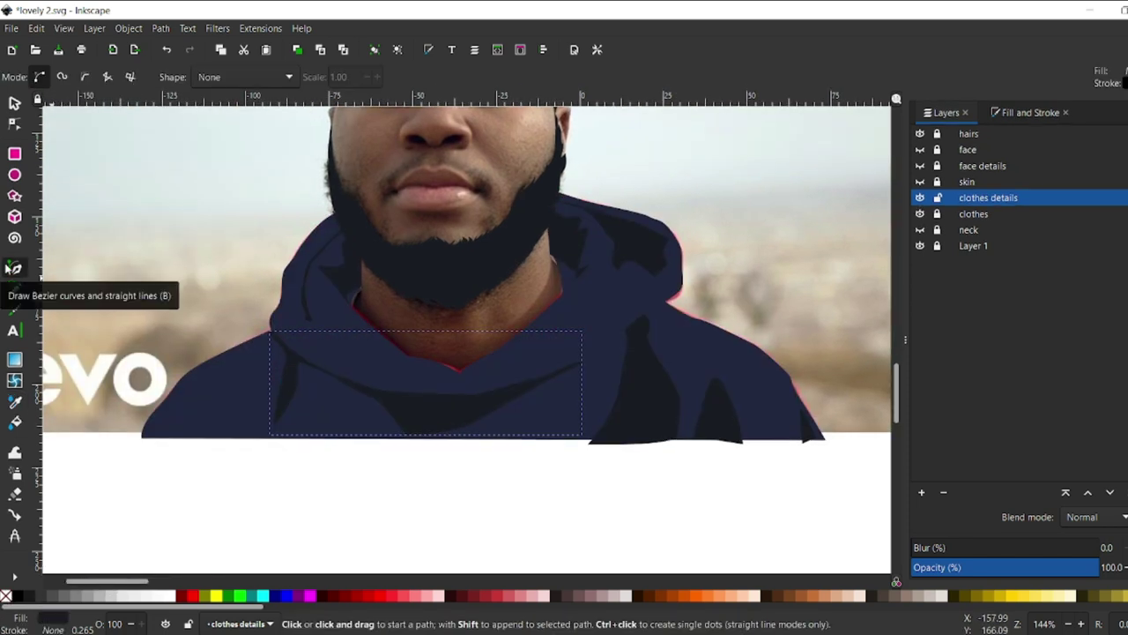
left_click(920, 212)
scroll(593, 353, "up", 2)
key("d")
left_click(370, 423)
key("d")
left_click(381, 367)
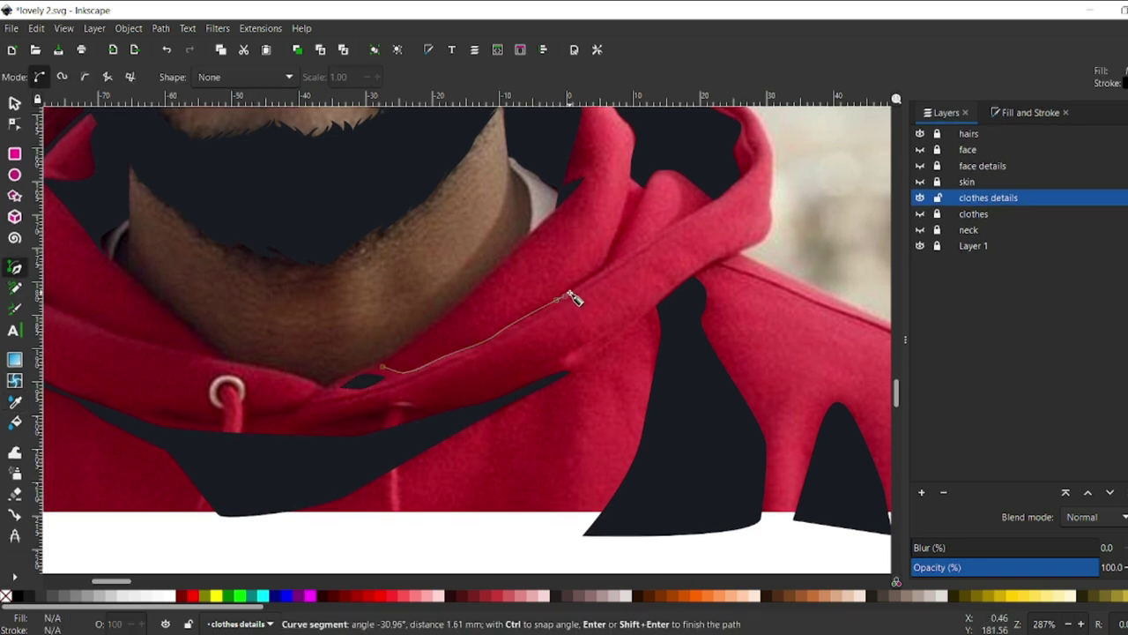
key("Return")
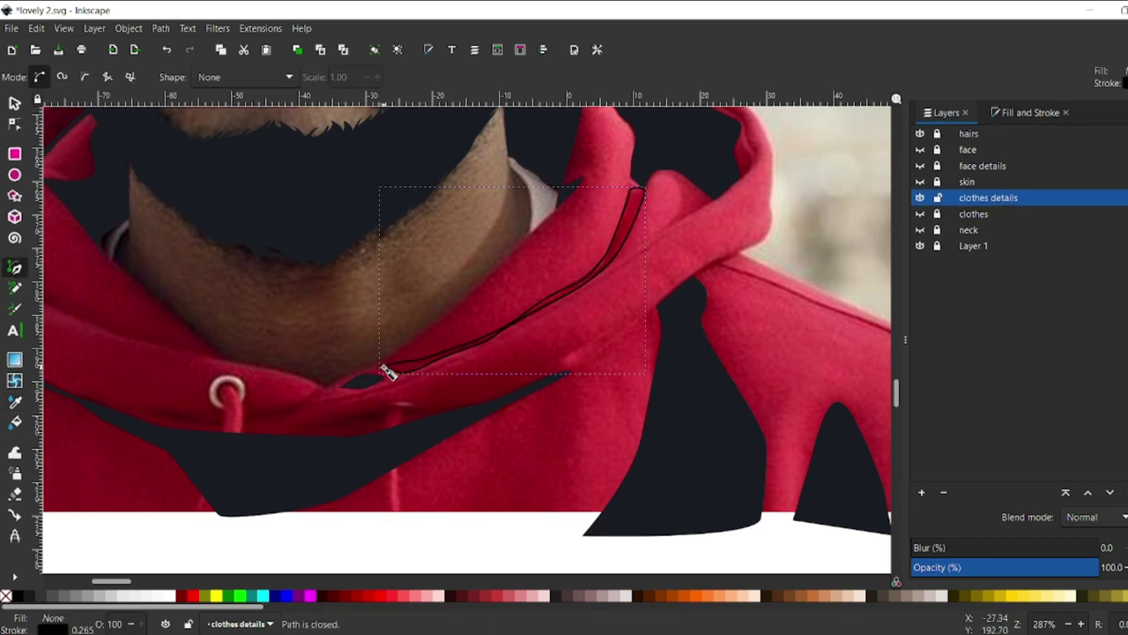
key("d")
scroll(411, 332, "down", 2)
Step: Zoom out and make the clothes, neck, skin and face layers visible again
key("minus")
key("minus")
left_click(920, 214)
left_click(920, 181)
left_click(920, 166)
left_click(920, 150)
key("s")
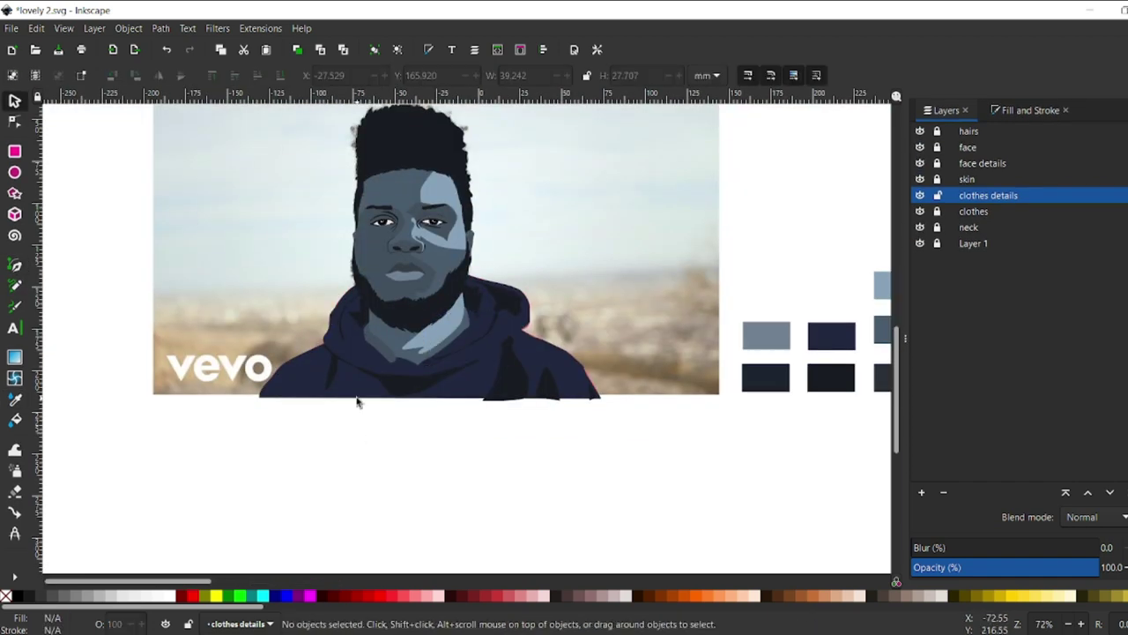
scroll(466, 423, "up", 4)
left_click(920, 164)
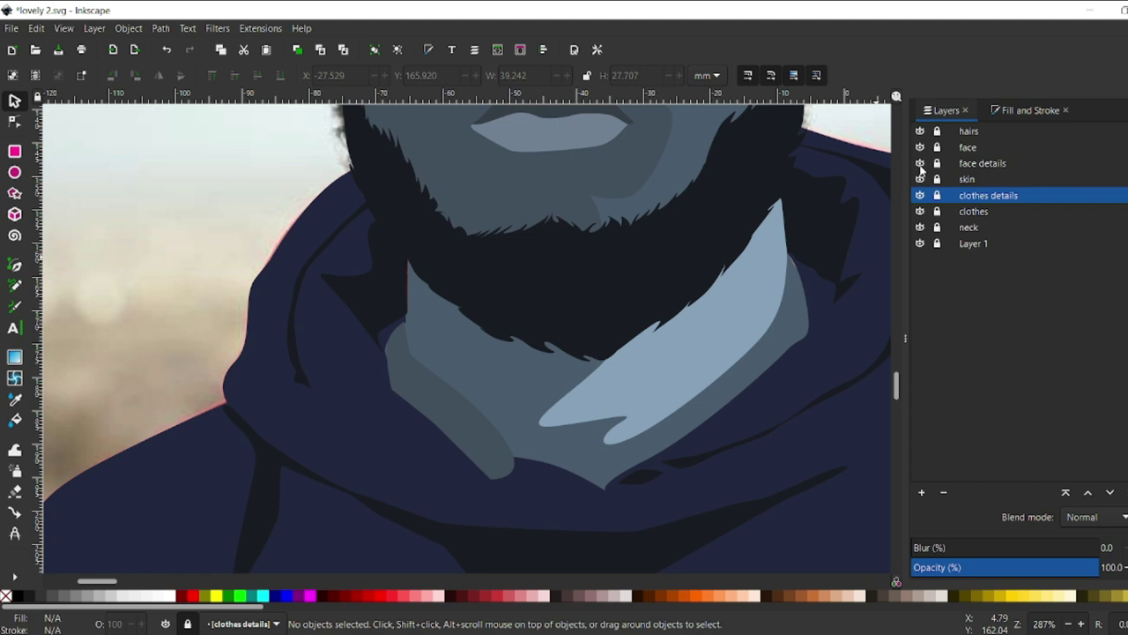
left_click(920, 164)
left_click(486, 456)
Step: Nudge the neck shape slightly up-left into place and save the portrait
left_click(957, 228)
left_click(485, 443)
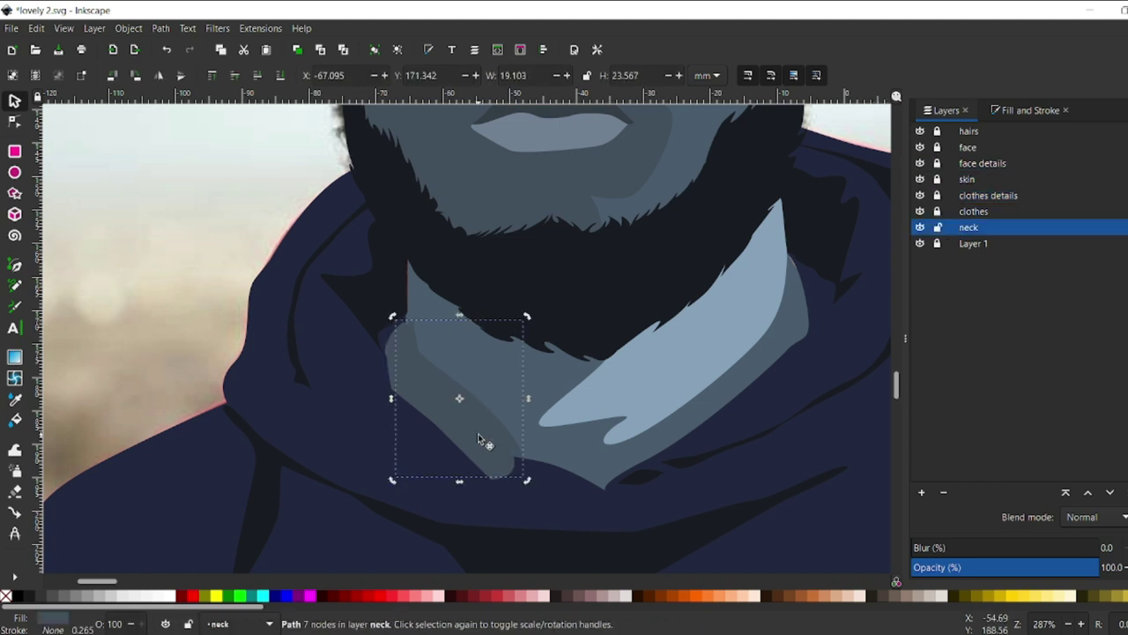
left_click(461, 411)
left_click_drag(461, 411, 453, 406)
key("minus")
key("ctrl+s")
Step: Clear the selection and make the hairs layer current for a new layer above it
key("5")
key("Escape")
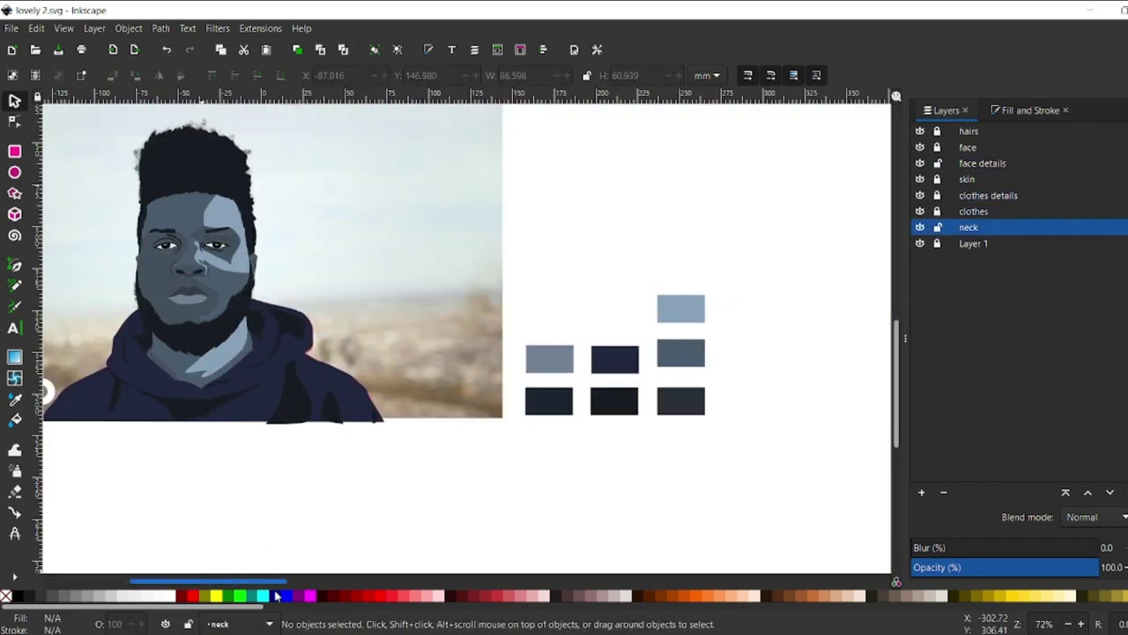
scroll(392, 176, "up", 2)
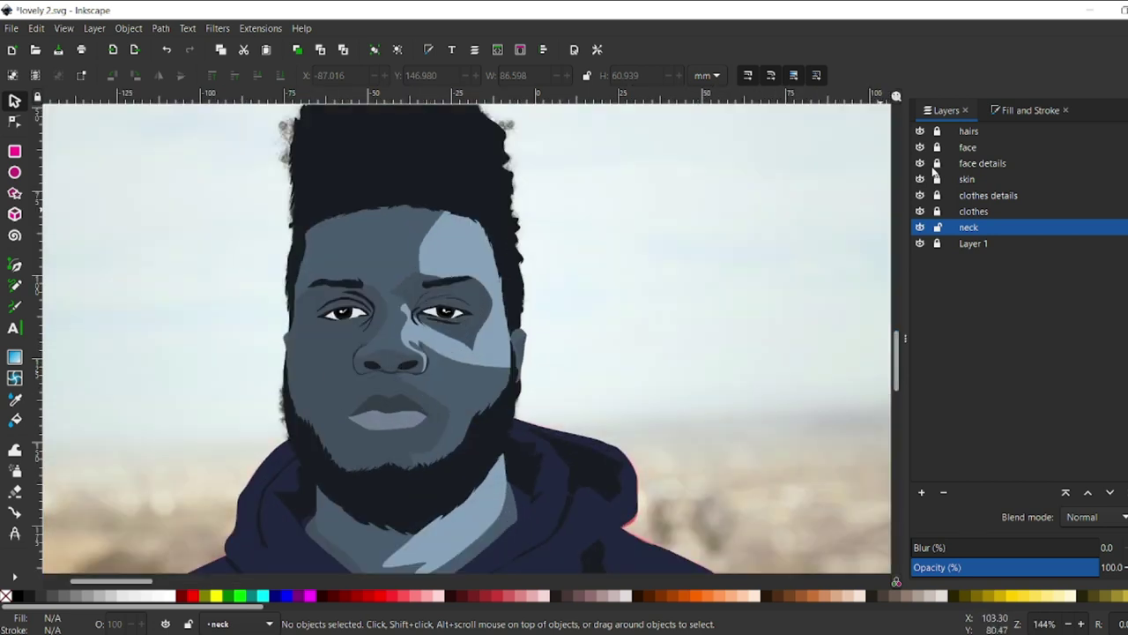
left_click(969, 131)
left_click(921, 492)
Step: Create the 'hairs details' layer and hide the other layers to reveal the photo
type("ails")
key("Return")
scroll(899, 364, "up", 2)
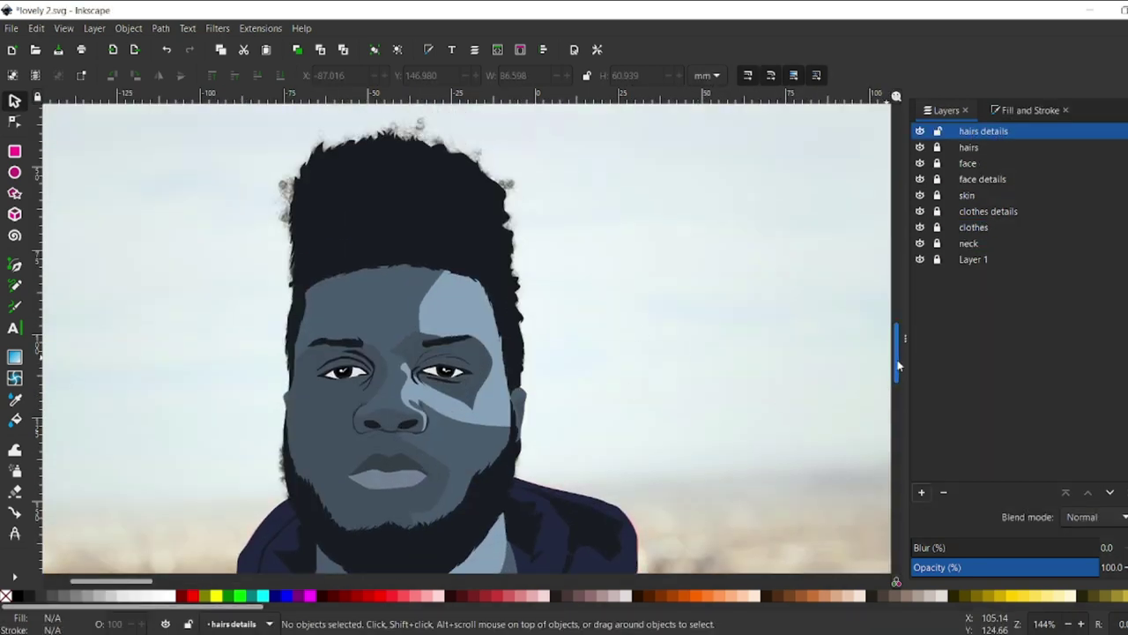
left_click(15, 267)
left_click_drag(920, 147, 920, 244)
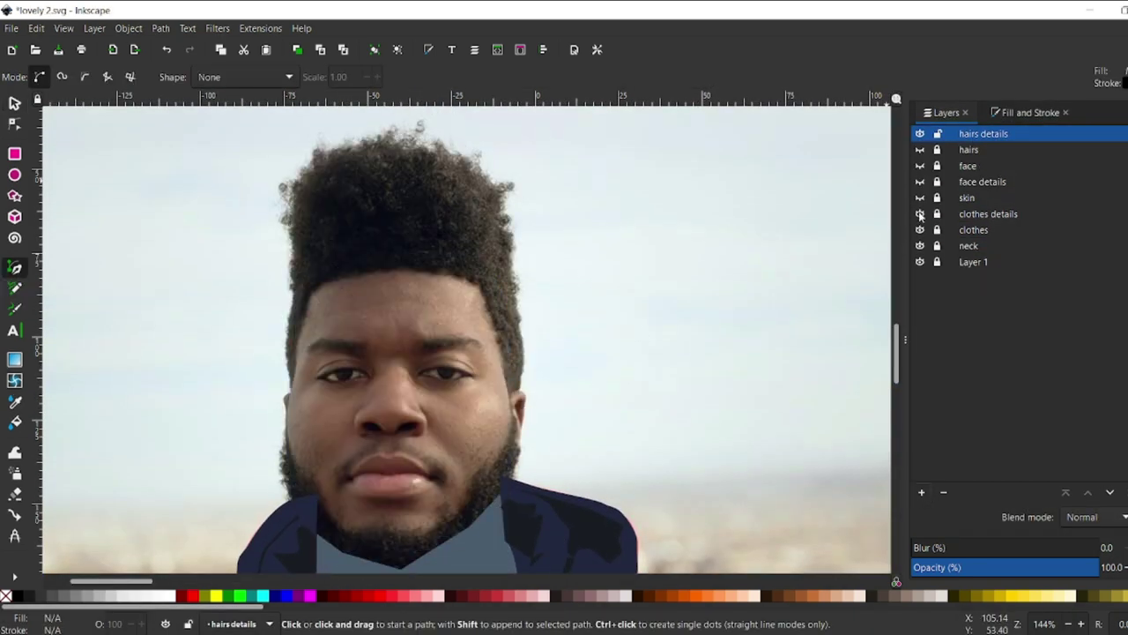
scroll(381, 245, "up", 4)
scroll(504, 327, "down", 2)
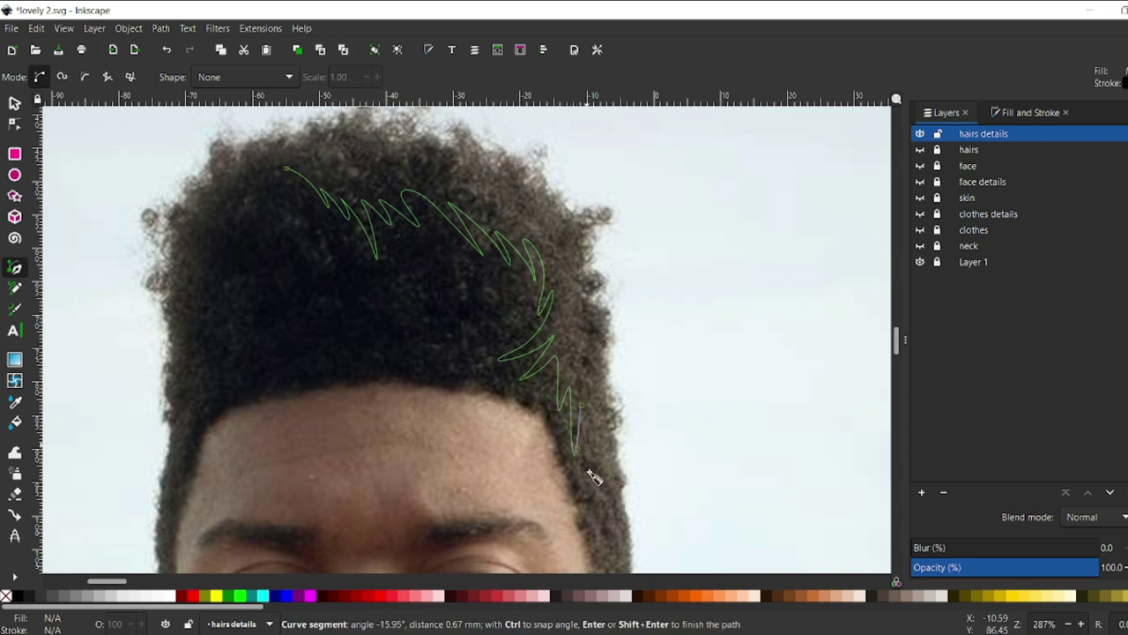
Step: Trace a jagged highlight strand shape along the right side of the hair
left_click_drag(609, 547, 607, 469)
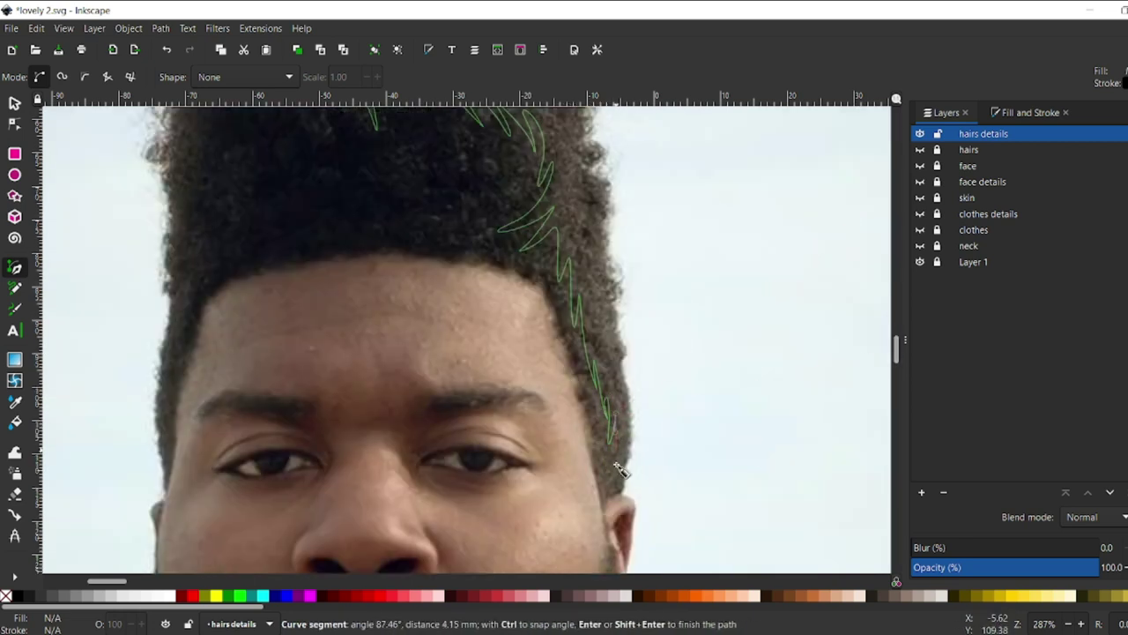
left_click_drag(628, 414, 624, 404)
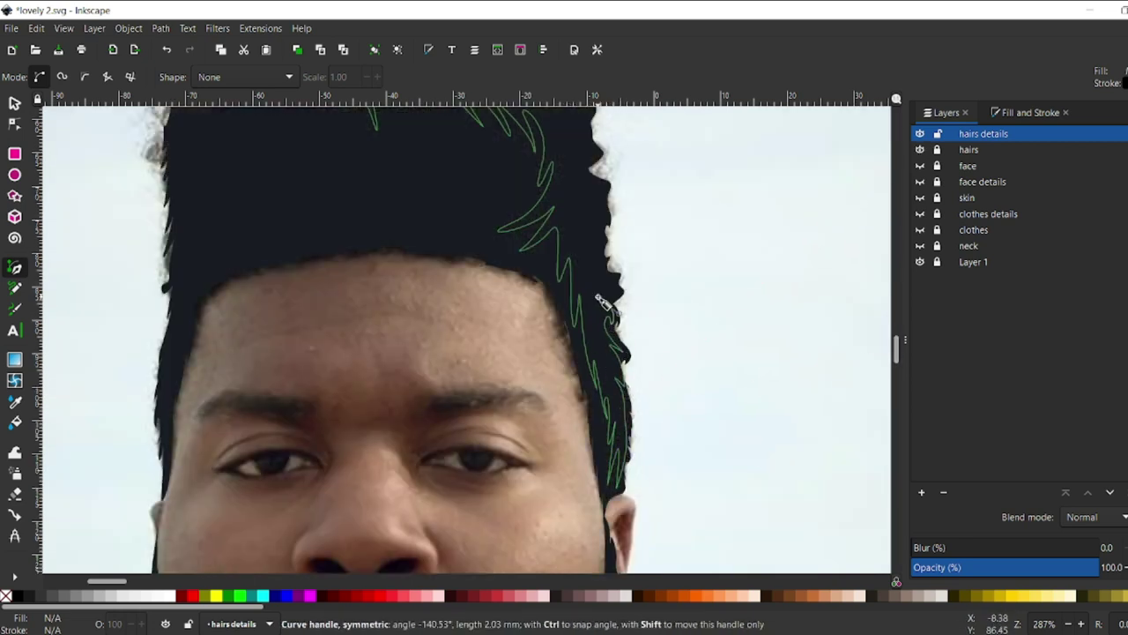
scroll(679, 326, "up", 5)
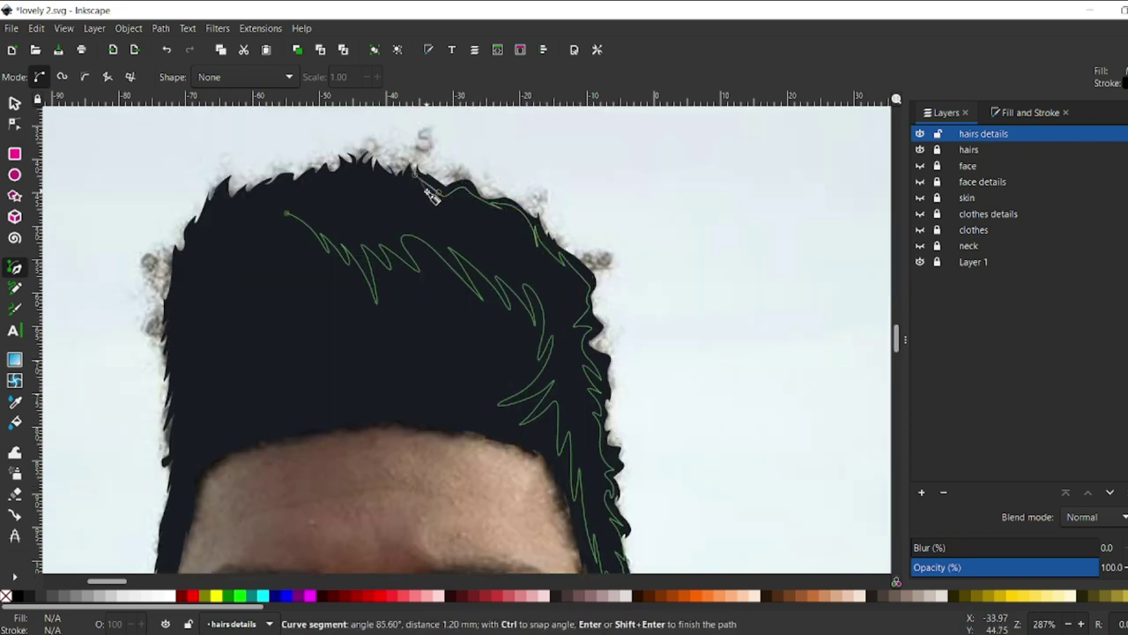
double_click(385, 175)
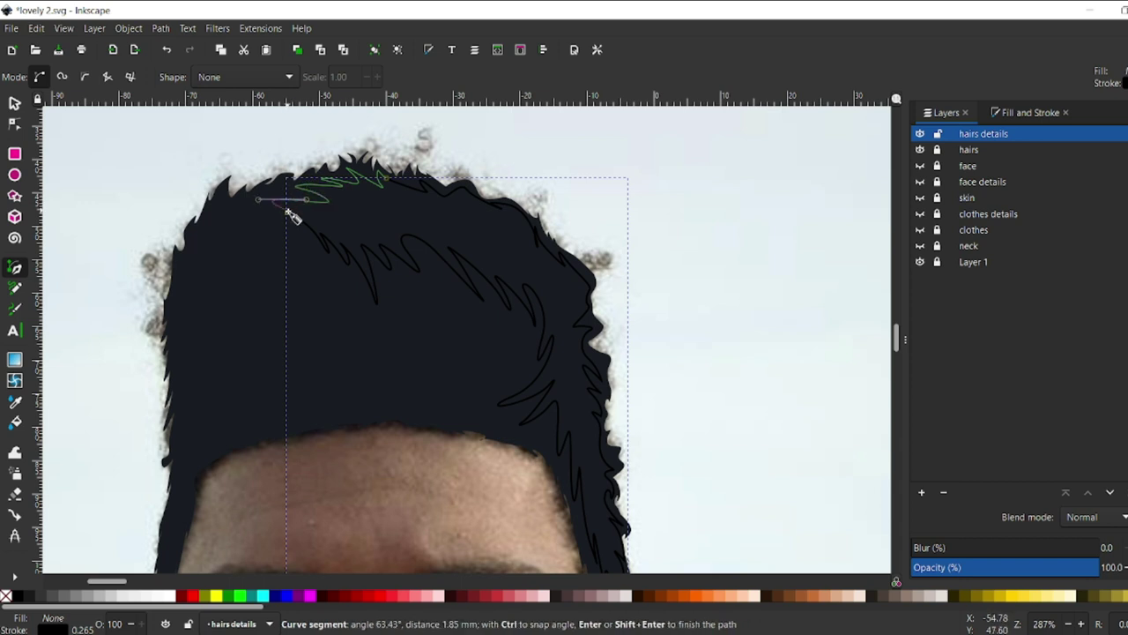
Step: Hide the dark hairs layer and close a strand highlight path on the hair's left side
key("minus")
key("minus")
key("minus")
left_click(920, 149)
scroll(288, 392, "up", 4)
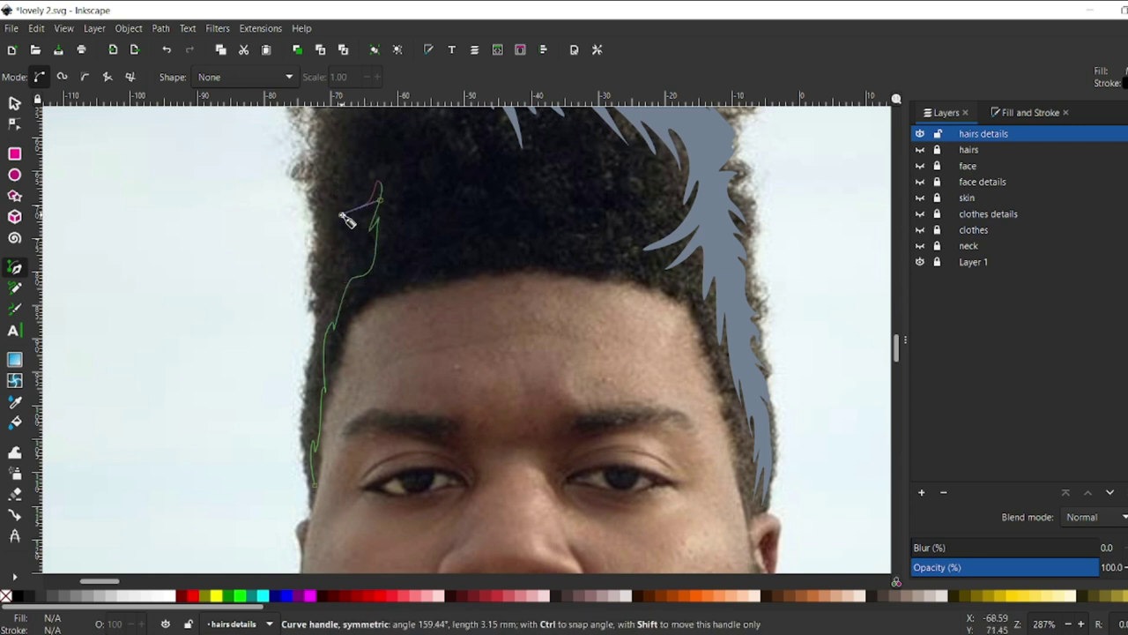
left_click_drag(313, 432, 313, 432)
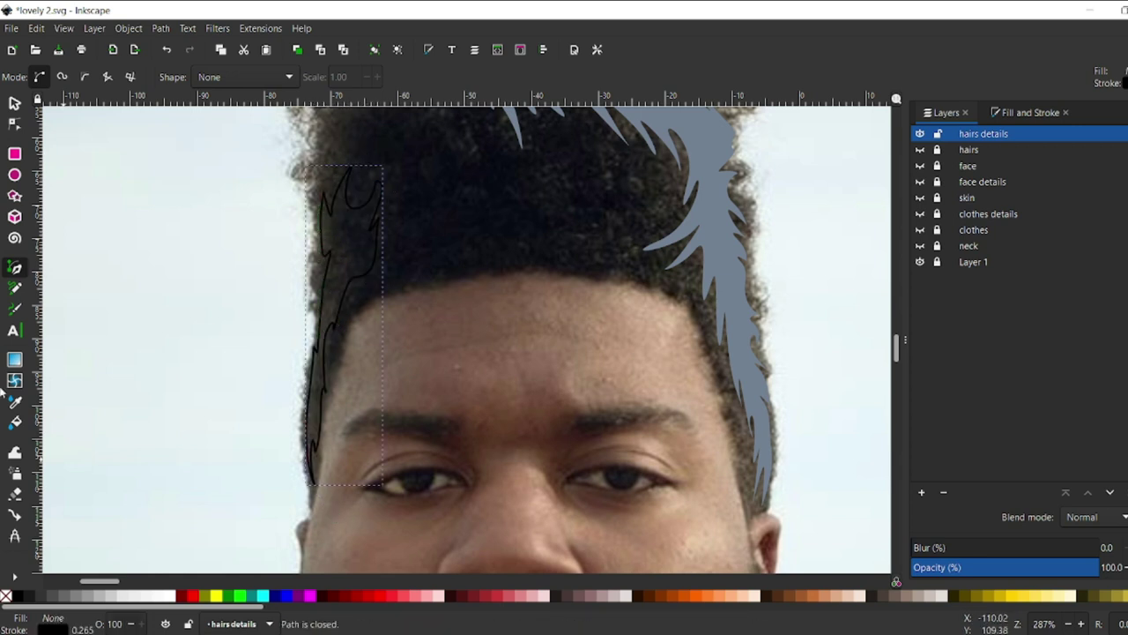
key("minus")
key("minus")
scroll(467, 335, "down", 2)
Step: On the hairs layer, draw the left mustache shape above the upper lip
left_click(968, 150)
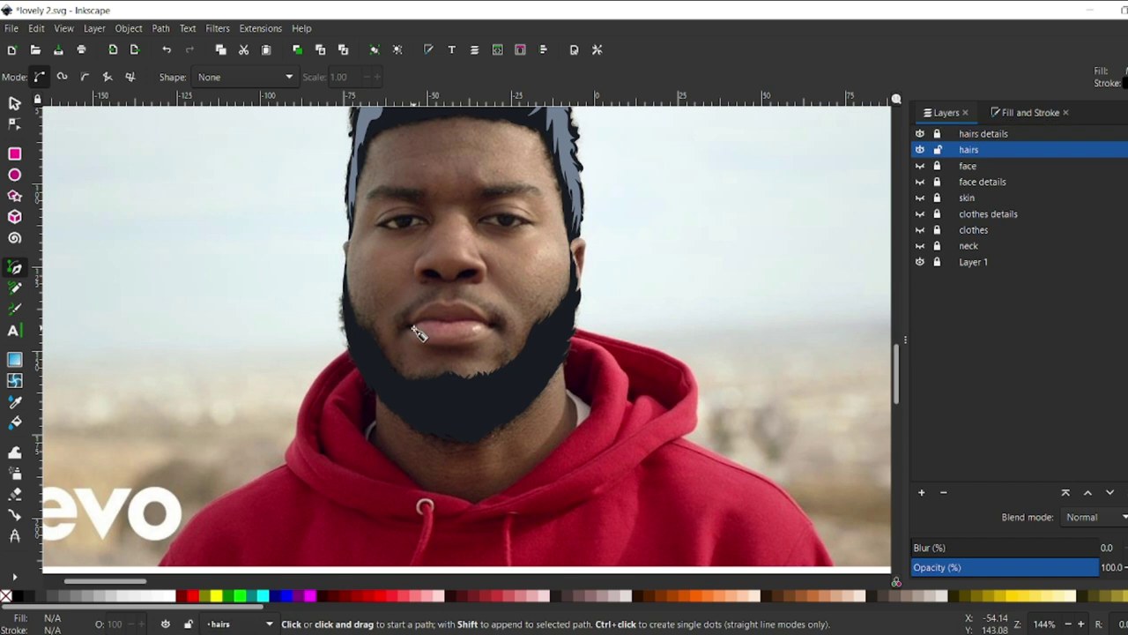
scroll(412, 323, "up", 4)
left_click_drag(345, 299, 359, 301)
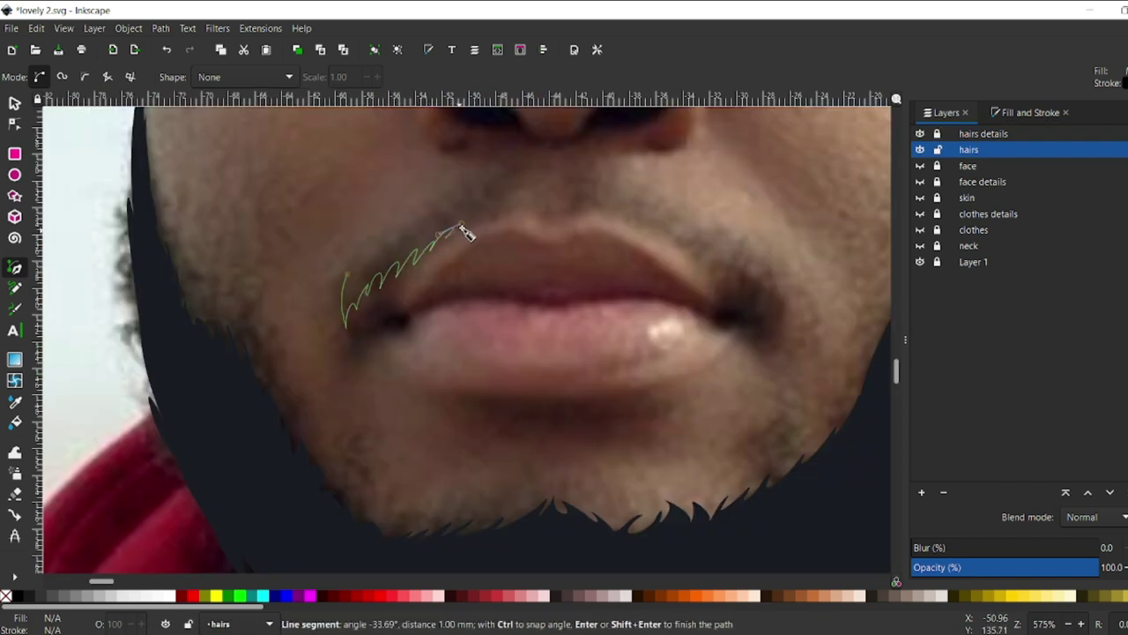
double_click(391, 240)
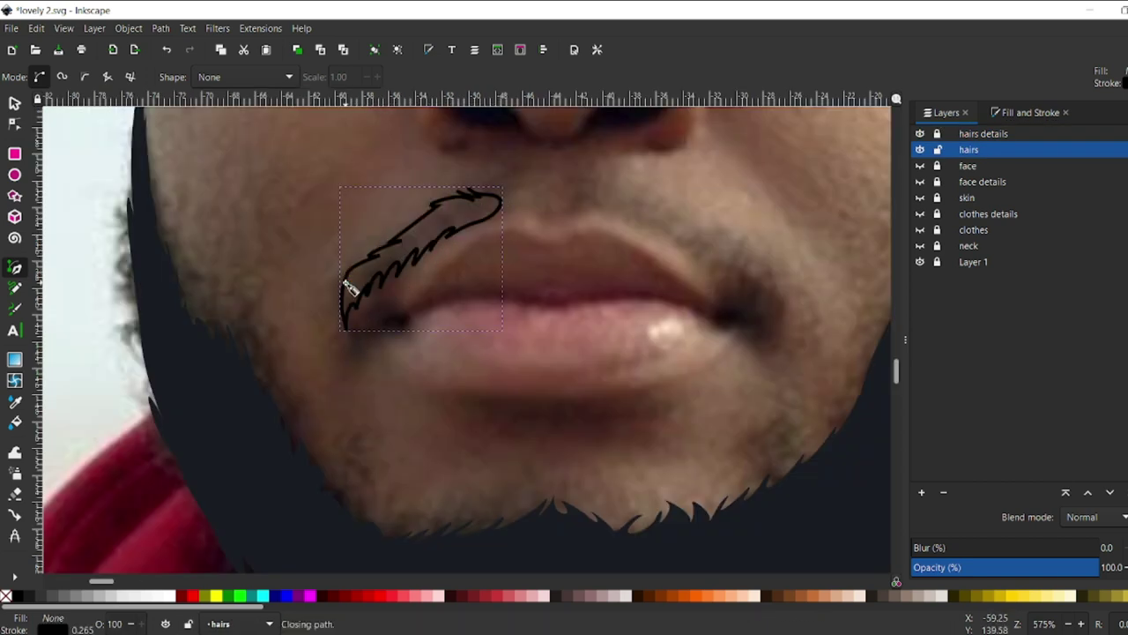
Step: Duplicate the mustache, flip it horizontally and move it to the lip's right side
key("s")
key("ctrl+d")
key("h")
left_click_drag(428, 231, 661, 233)
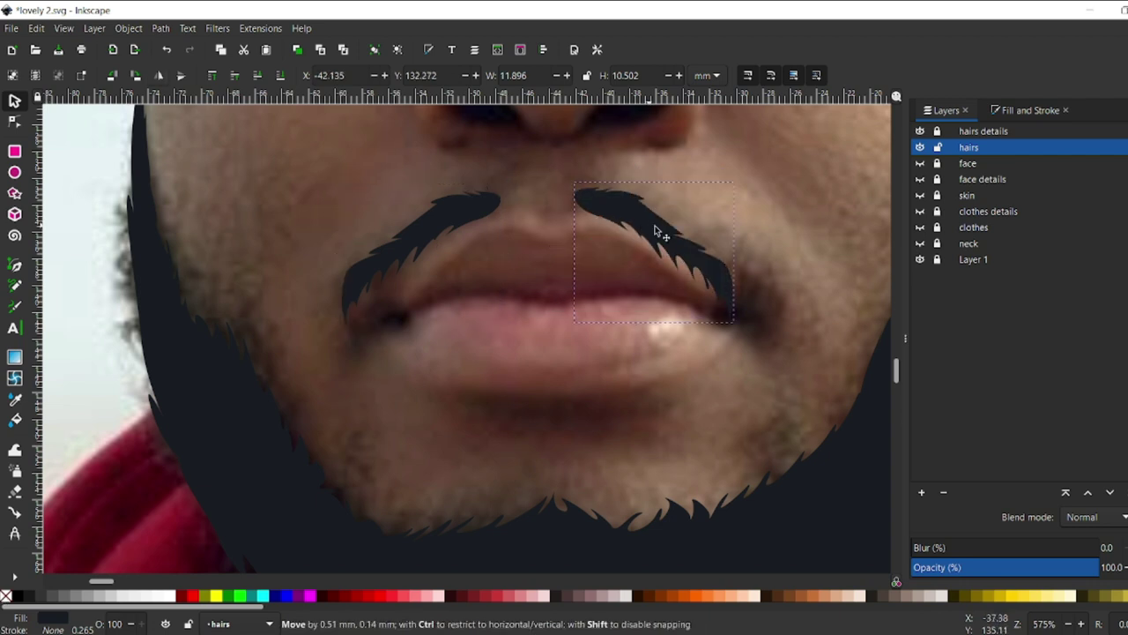
key("5")
left_click(640, 470)
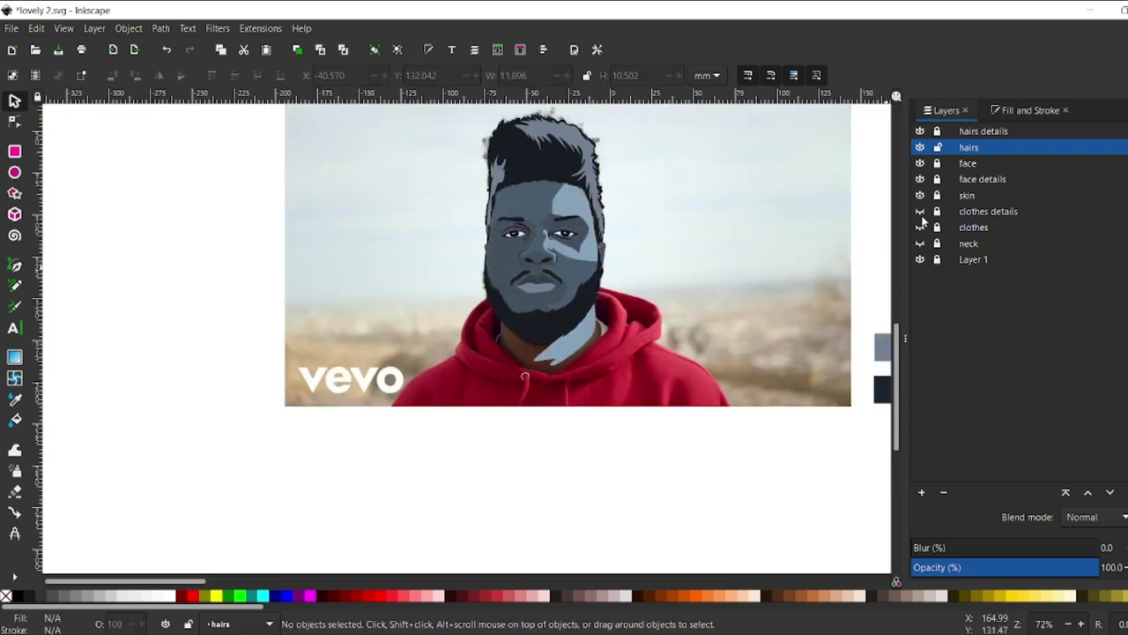
Step: On 'hairs details', trace a closed highlight patch around the chin beard
left_click_drag(919, 179, 919, 243)
left_click(919, 150)
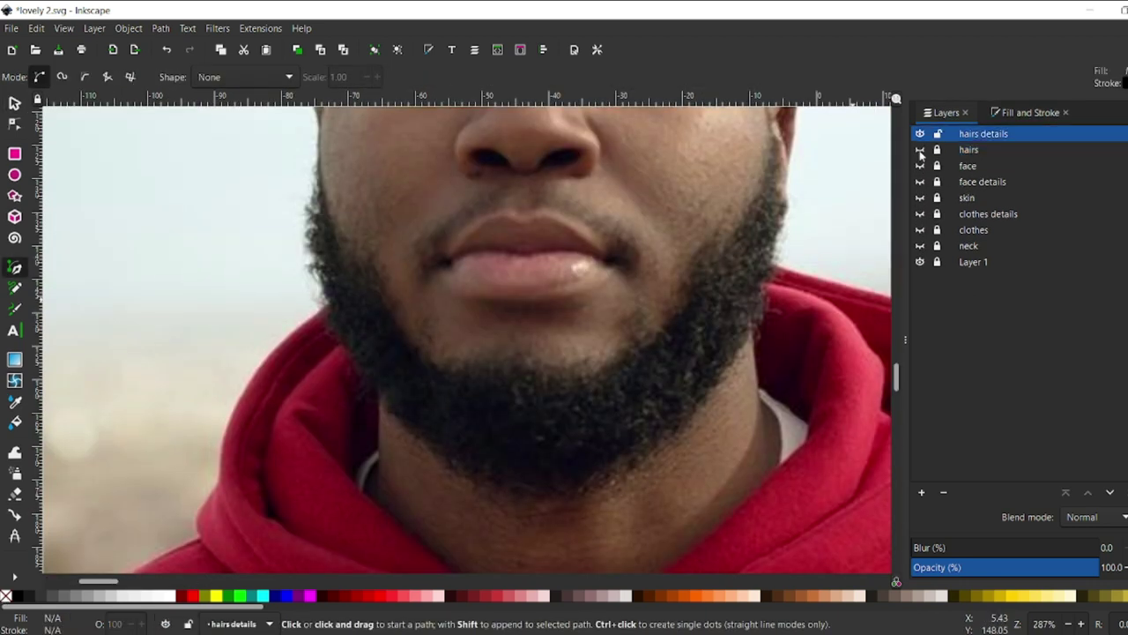
left_click(450, 382)
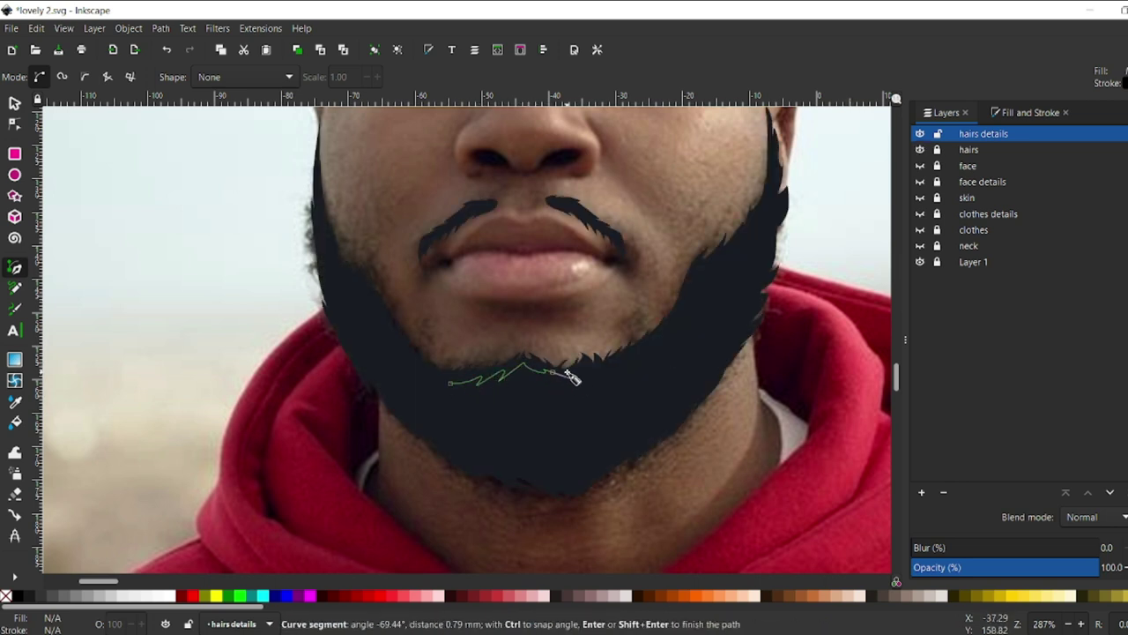
left_click(588, 465)
left_click(547, 483)
left_click(498, 463)
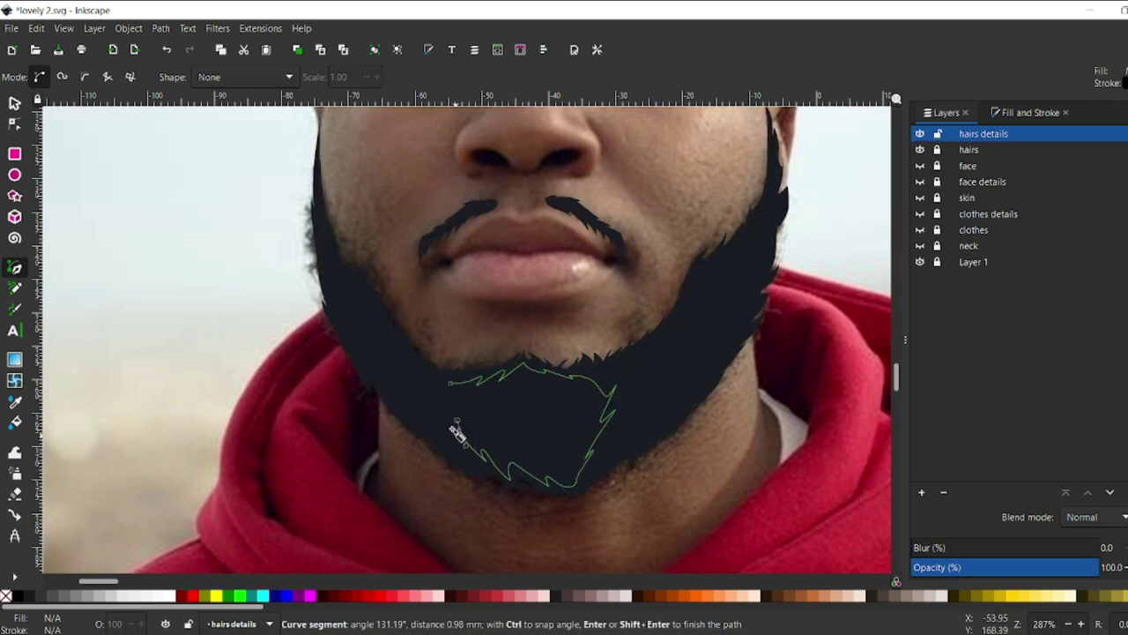
left_click(441, 412)
left_click(451, 382)
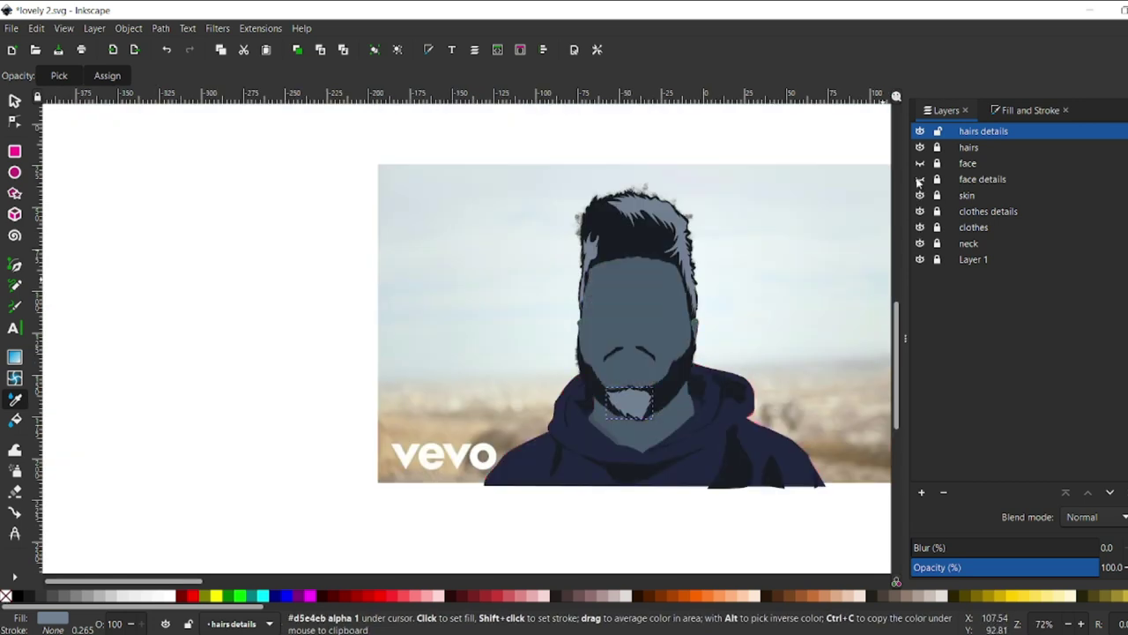